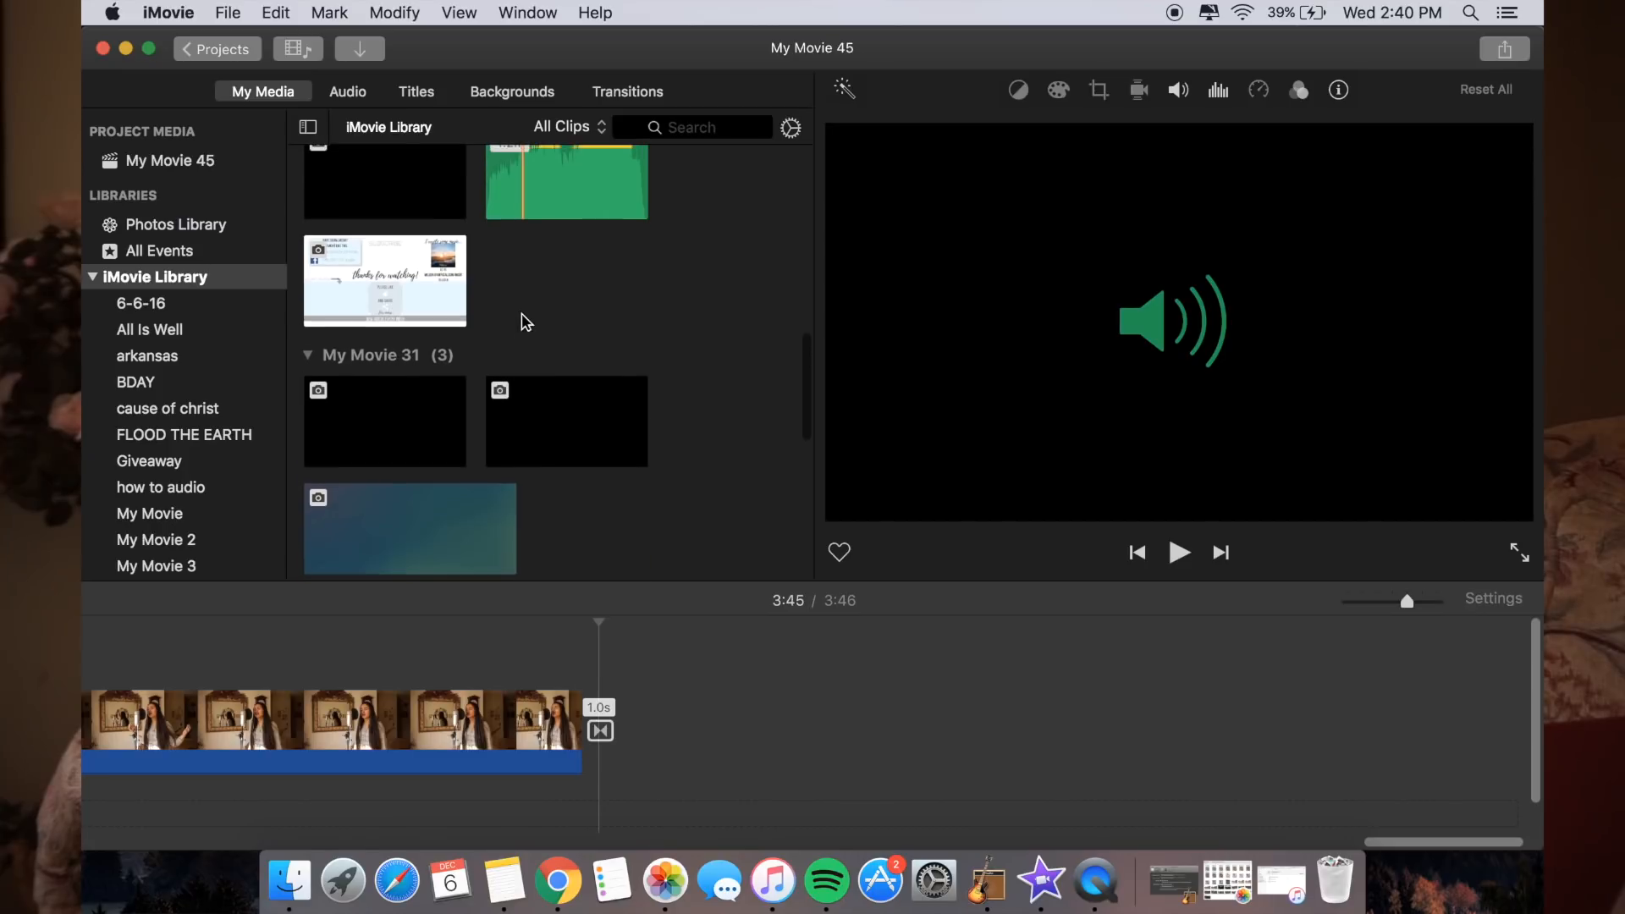
Add the "thanks for watching" end card after the final transition and set its cropping style to Fit
left_click(349, 268)
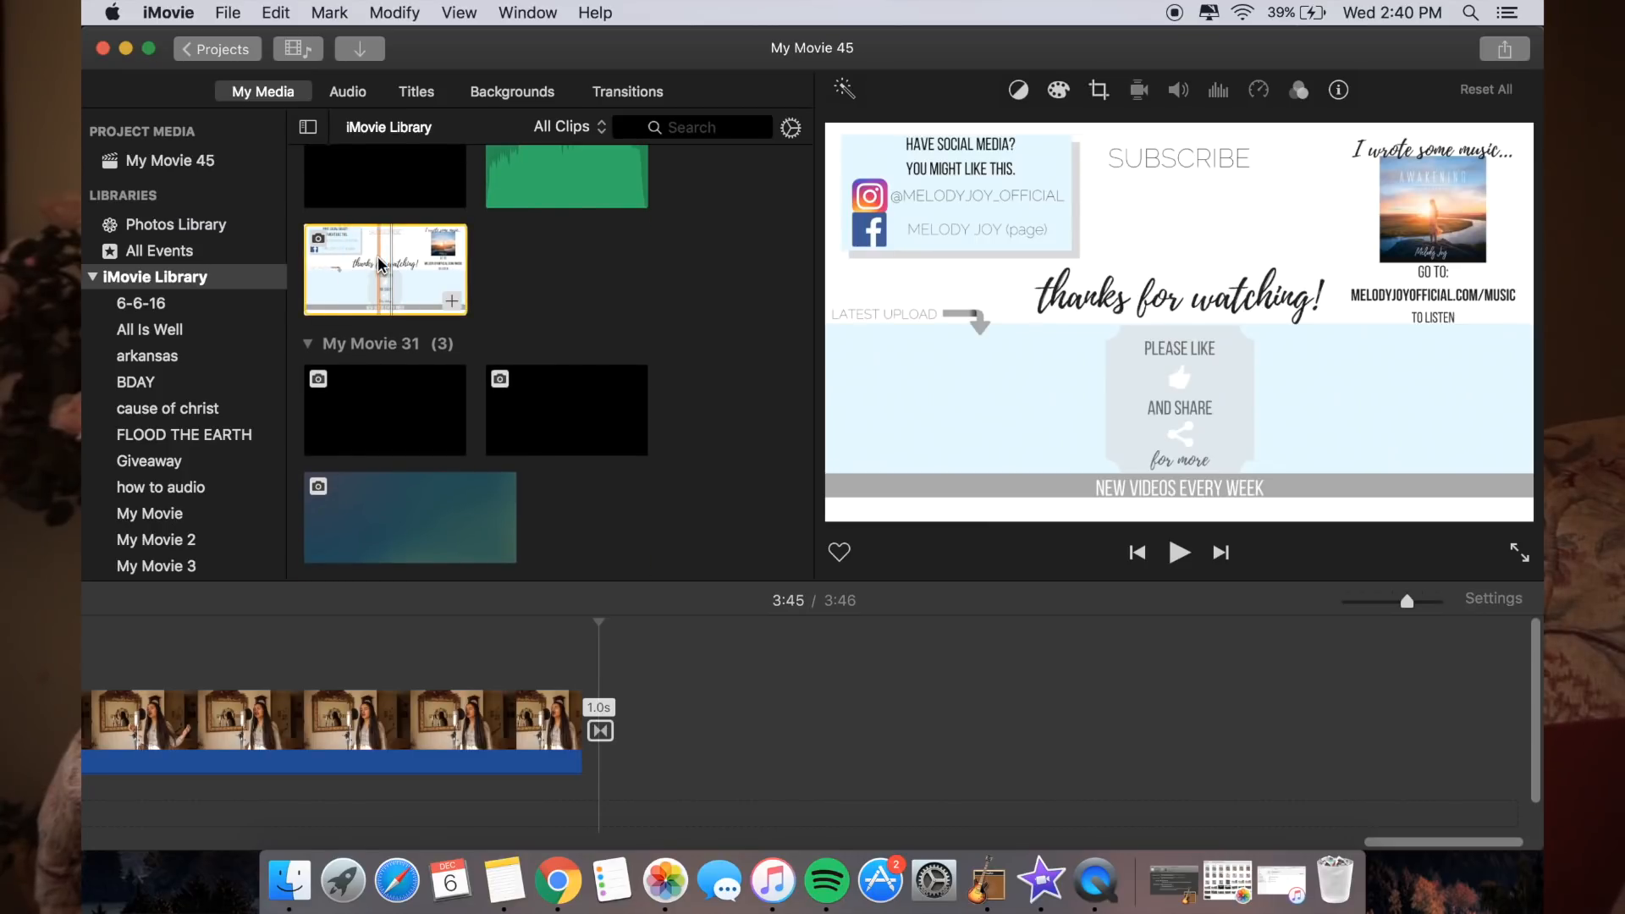
left_click_drag(684, 612, 676, 687)
left_click(718, 746)
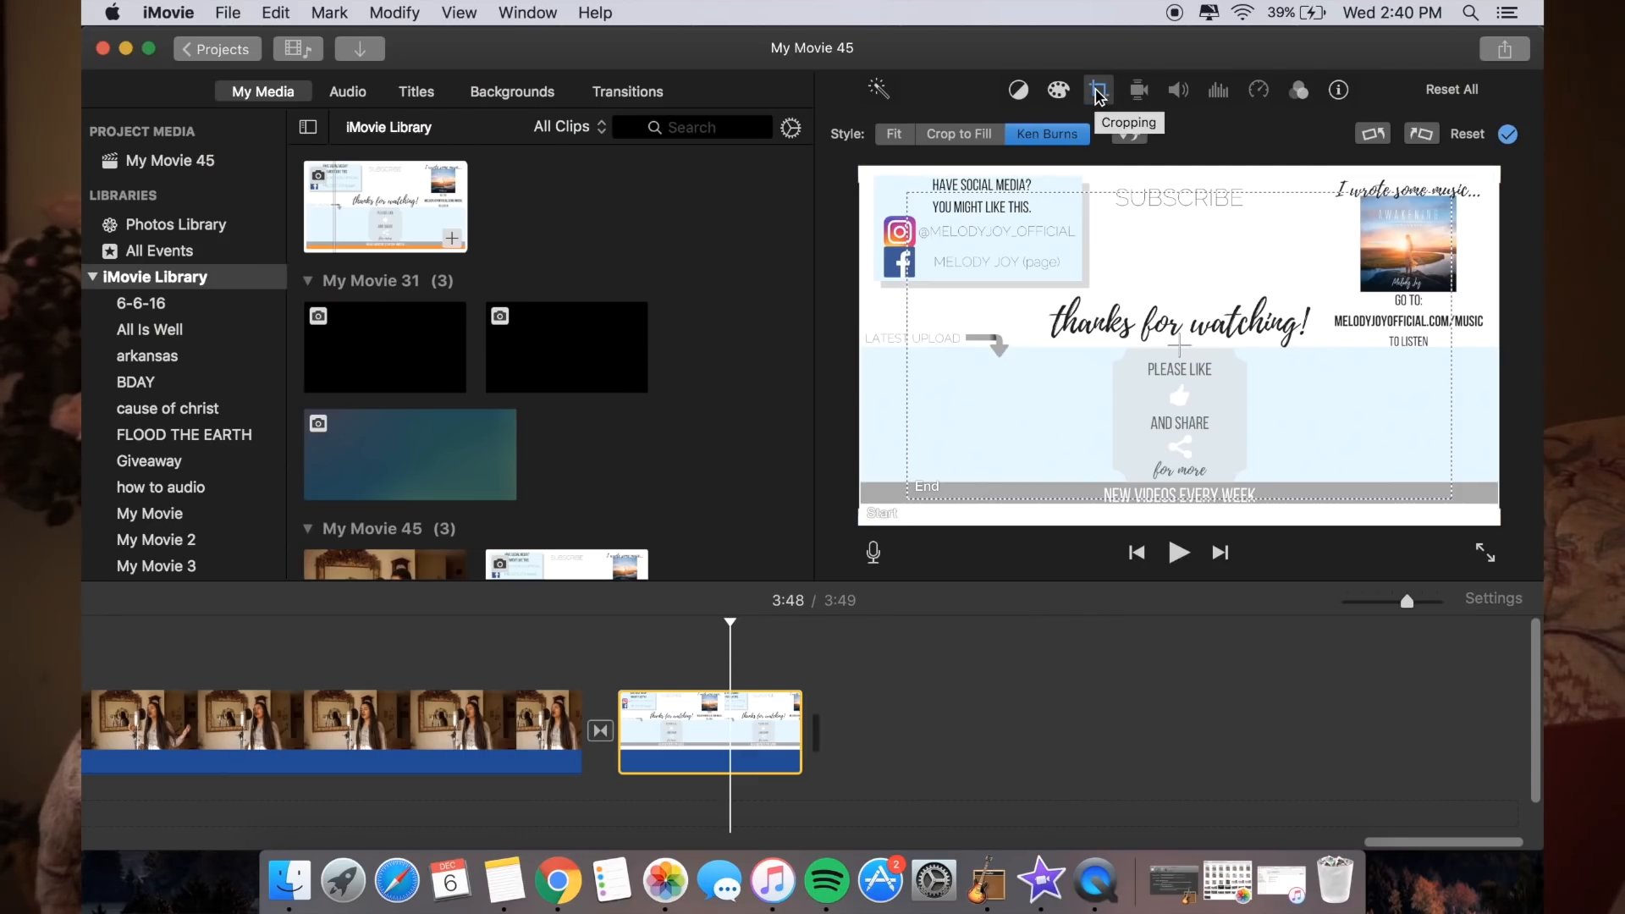
left_click(886, 141)
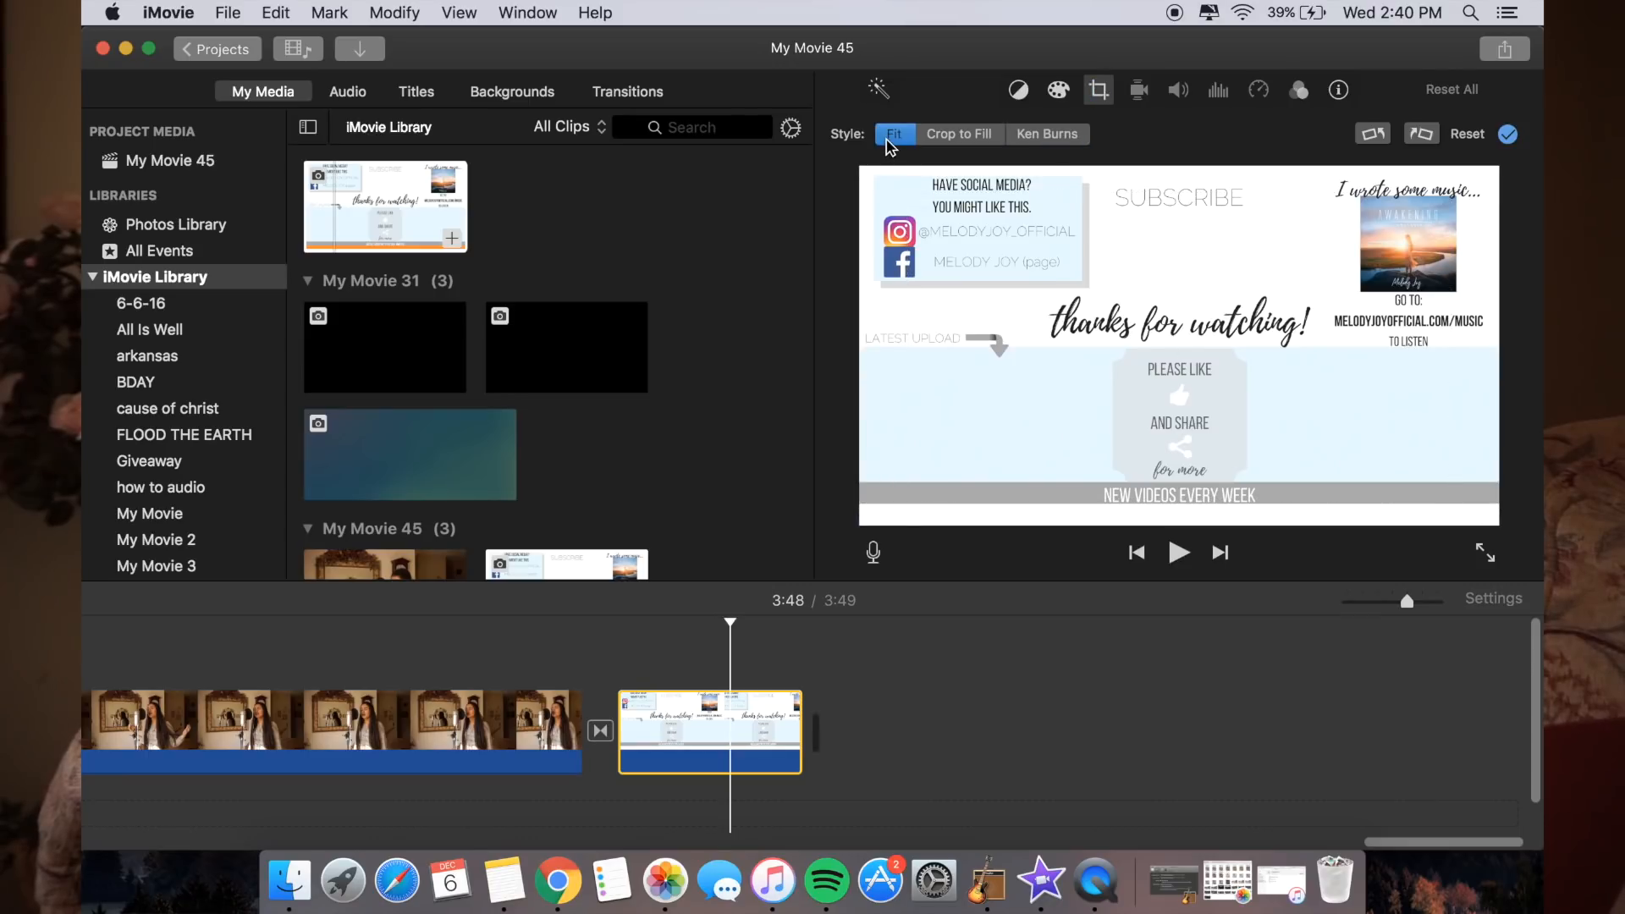
left_click(1069, 138)
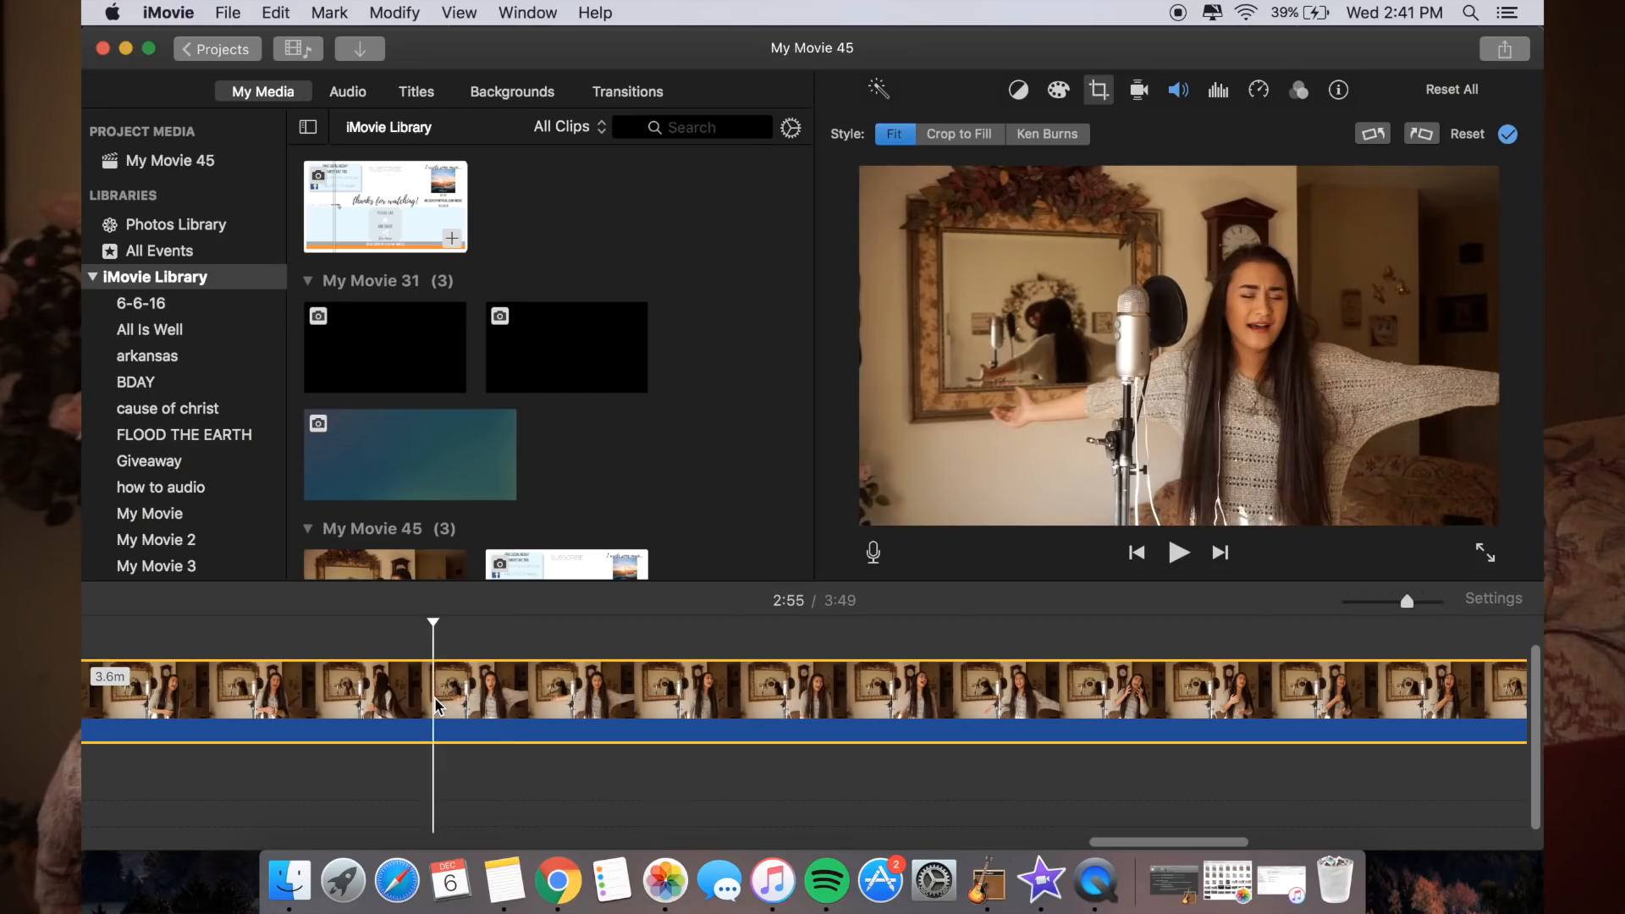
Overlay the second black image from My Movie 31 above the early part of the singing clip, set its cropping to Fit, and preview it
scroll(437, 704, "left", 5)
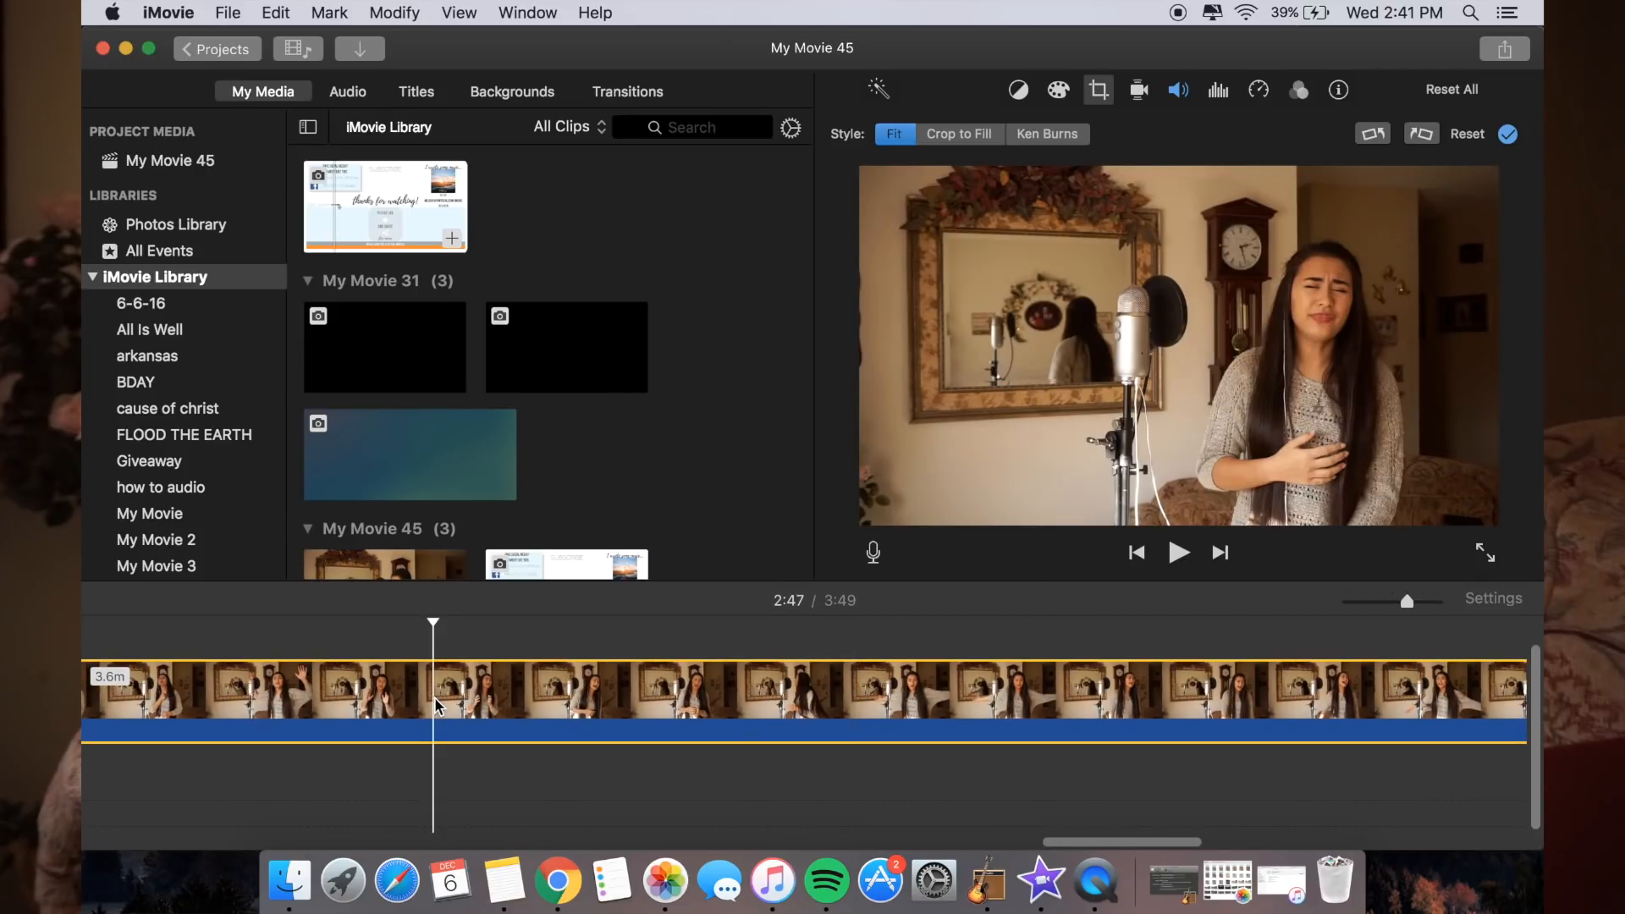
scroll(436, 705, "left", 3)
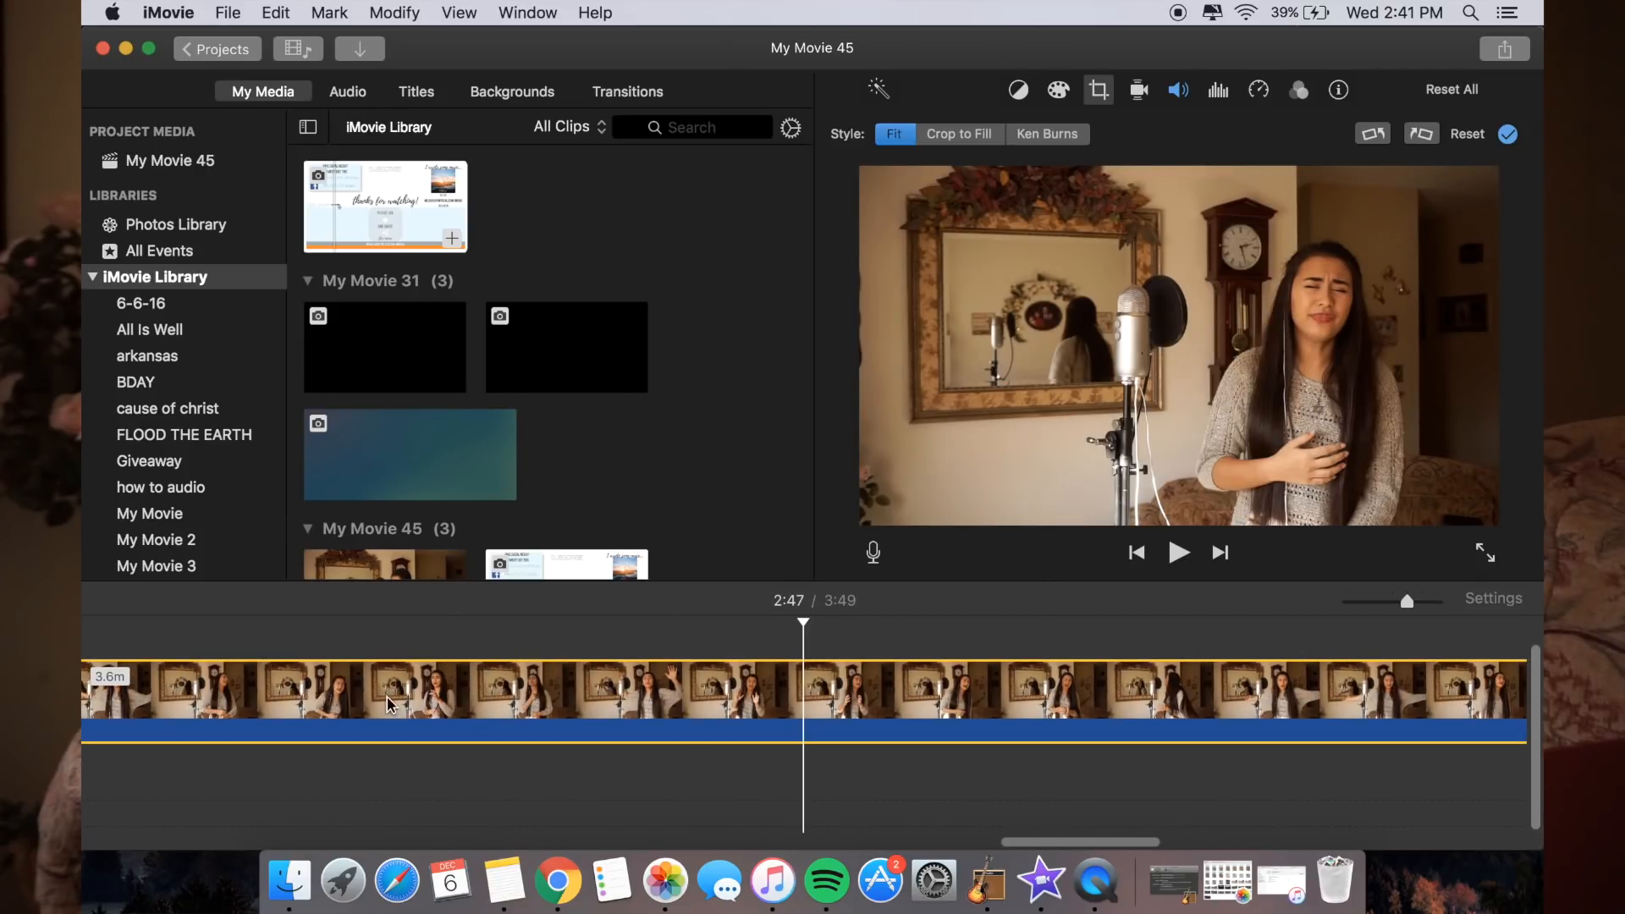
scroll(303, 704, "left", 3)
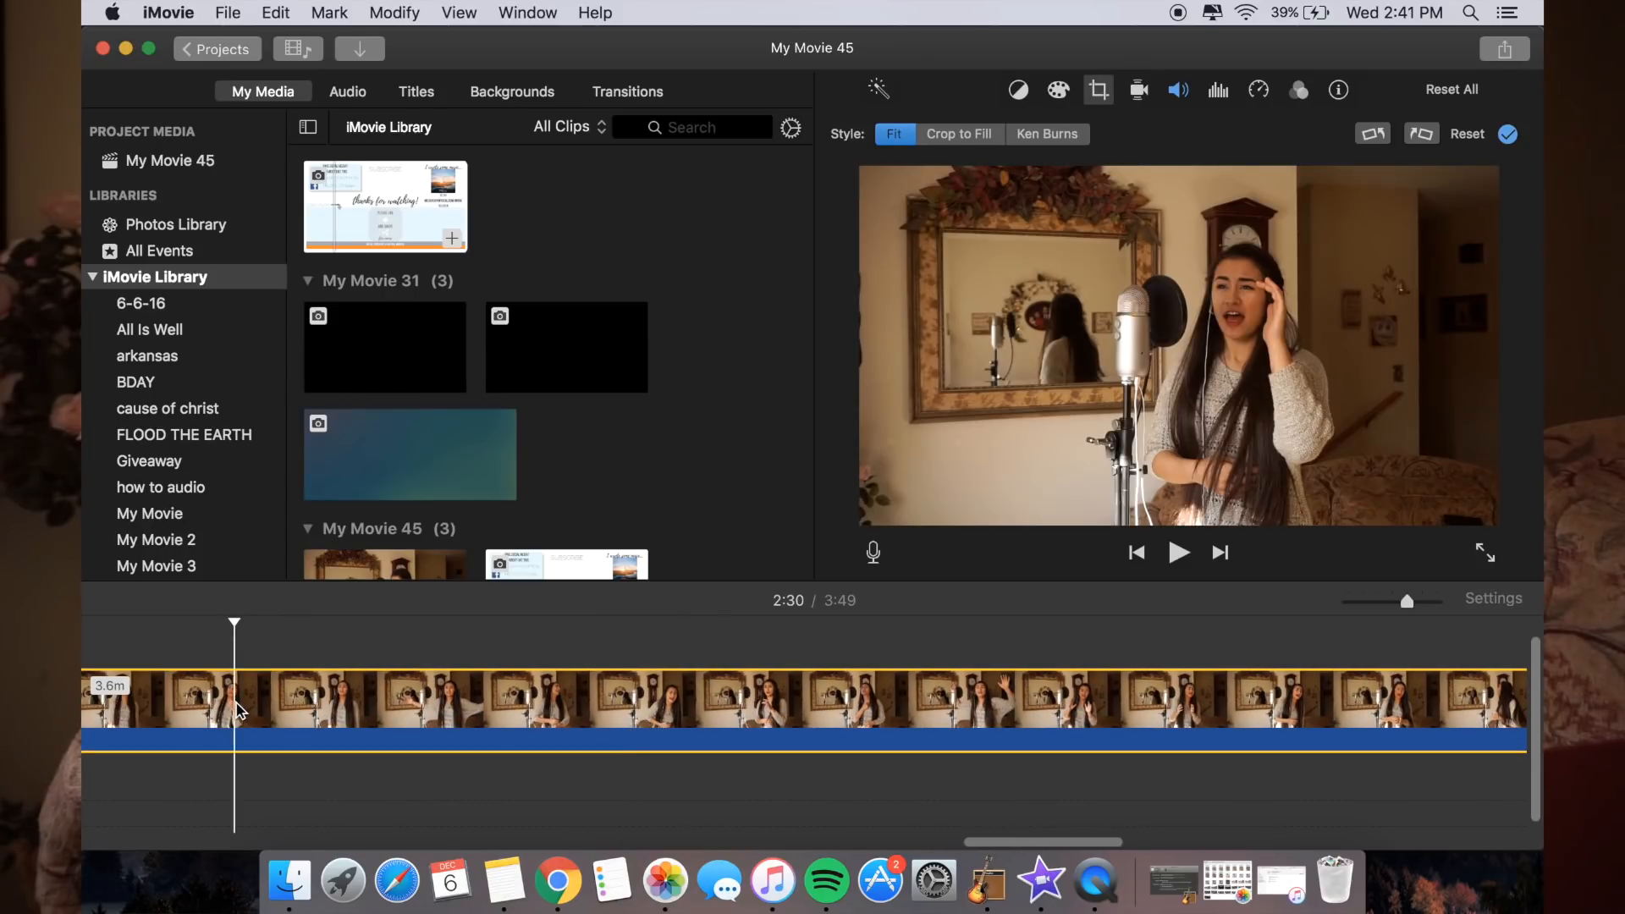
scroll(240, 710, "left", 8)
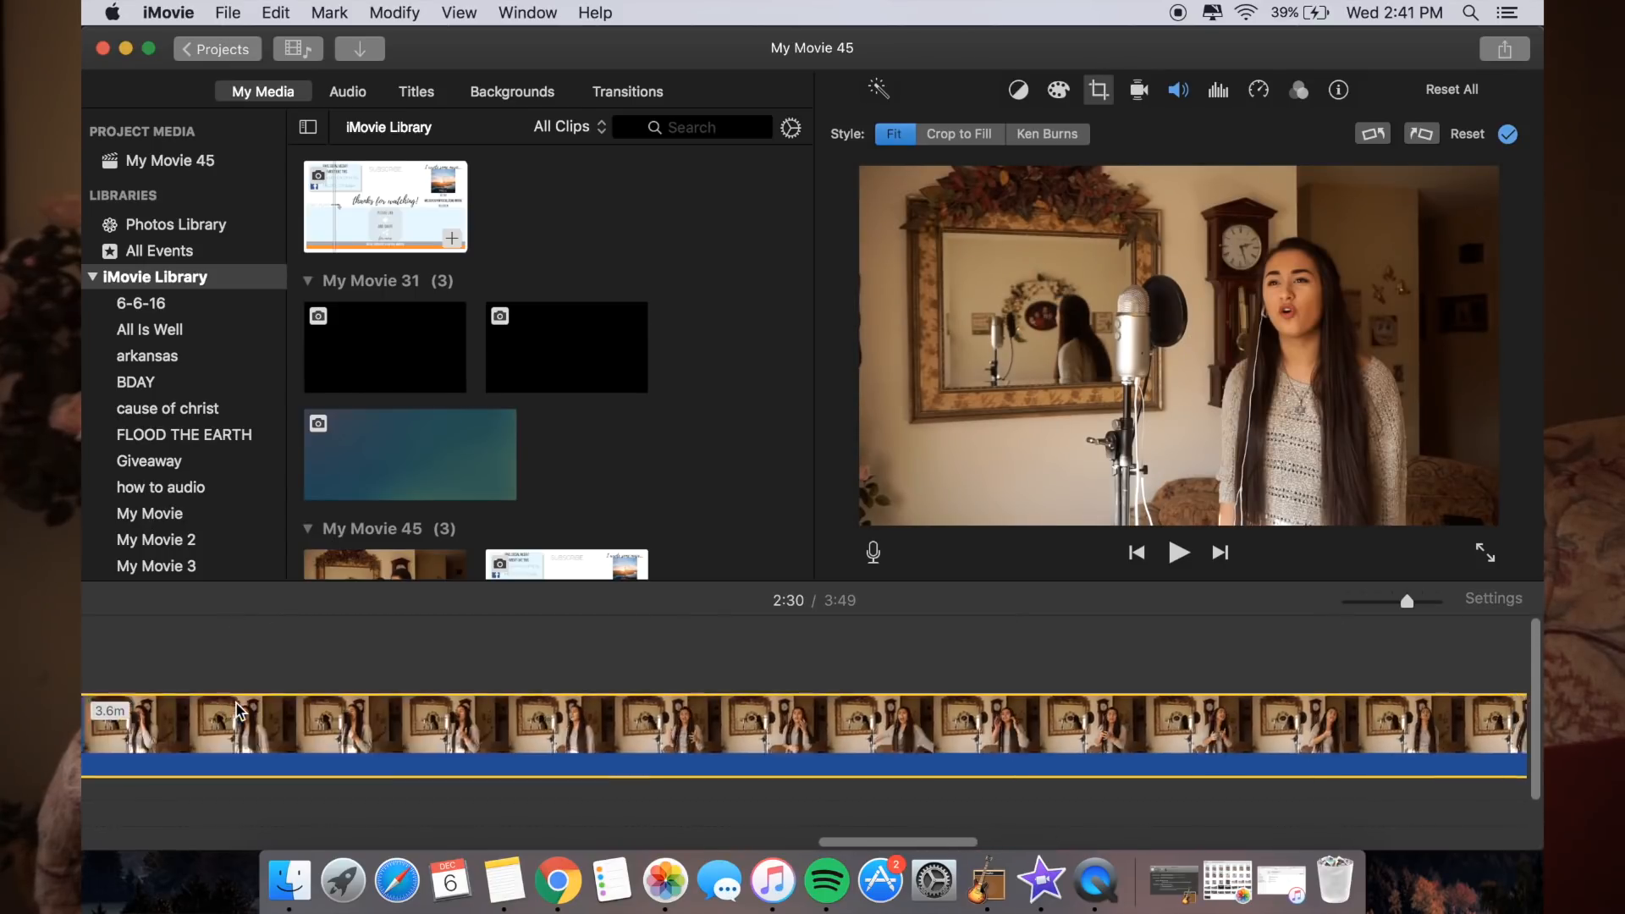
mouse_move(1406, 600)
left_mouse_down()
mouse_move(1362, 602)
mouse_move(1421, 602)
mouse_move(1350, 606)
mouse_move(1380, 608)
left_mouse_up()
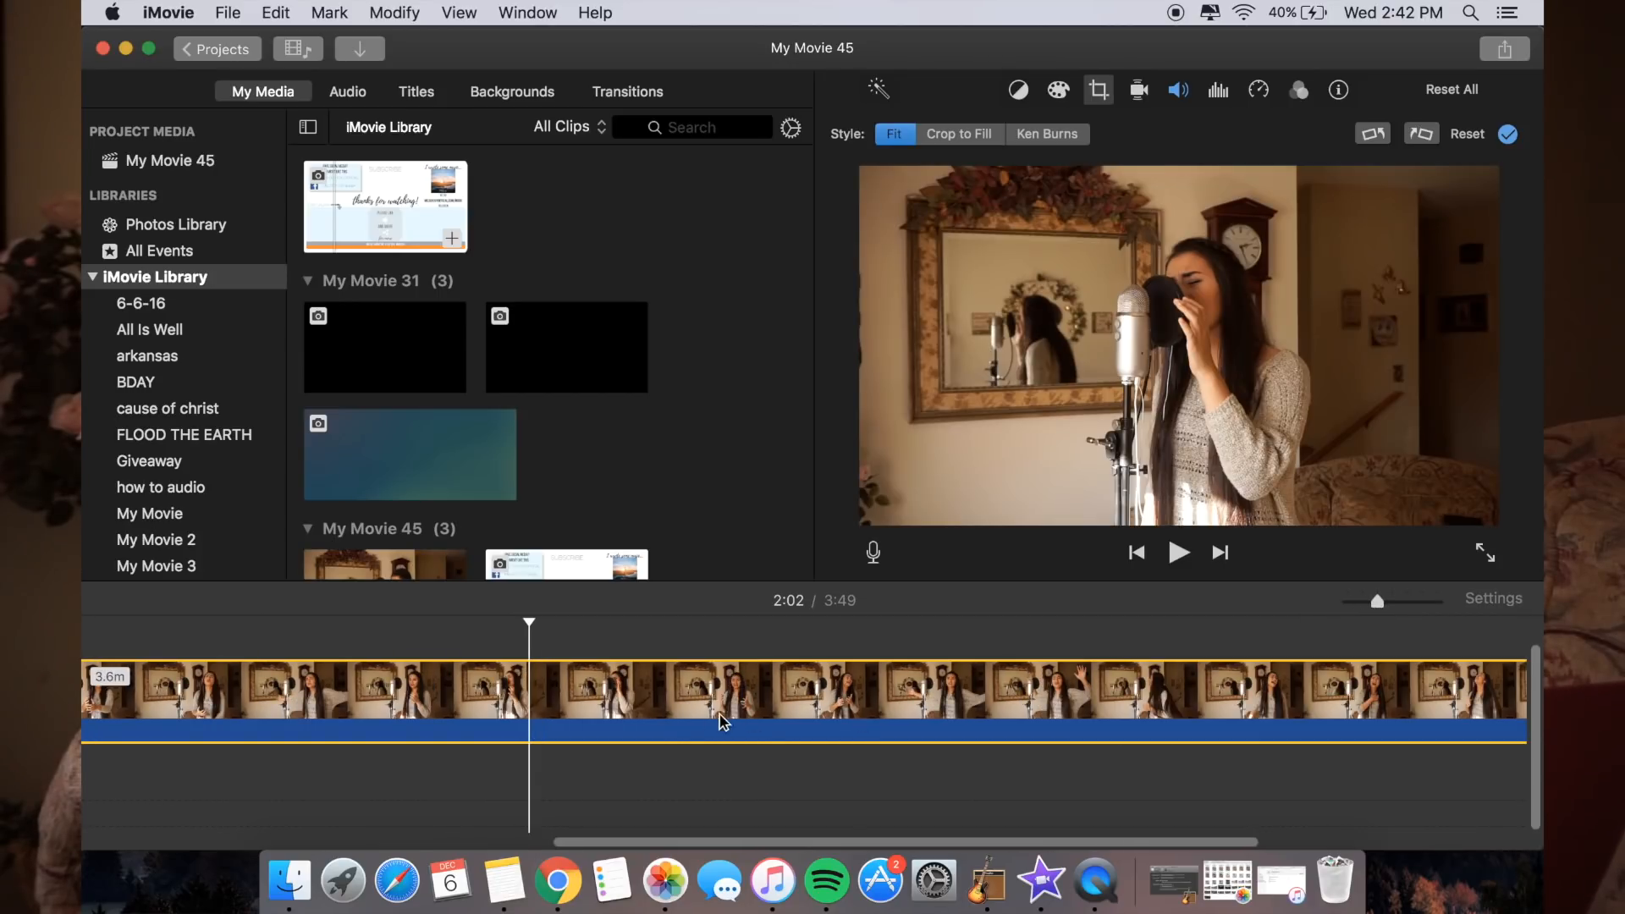
scroll(709, 721, "left", 10)
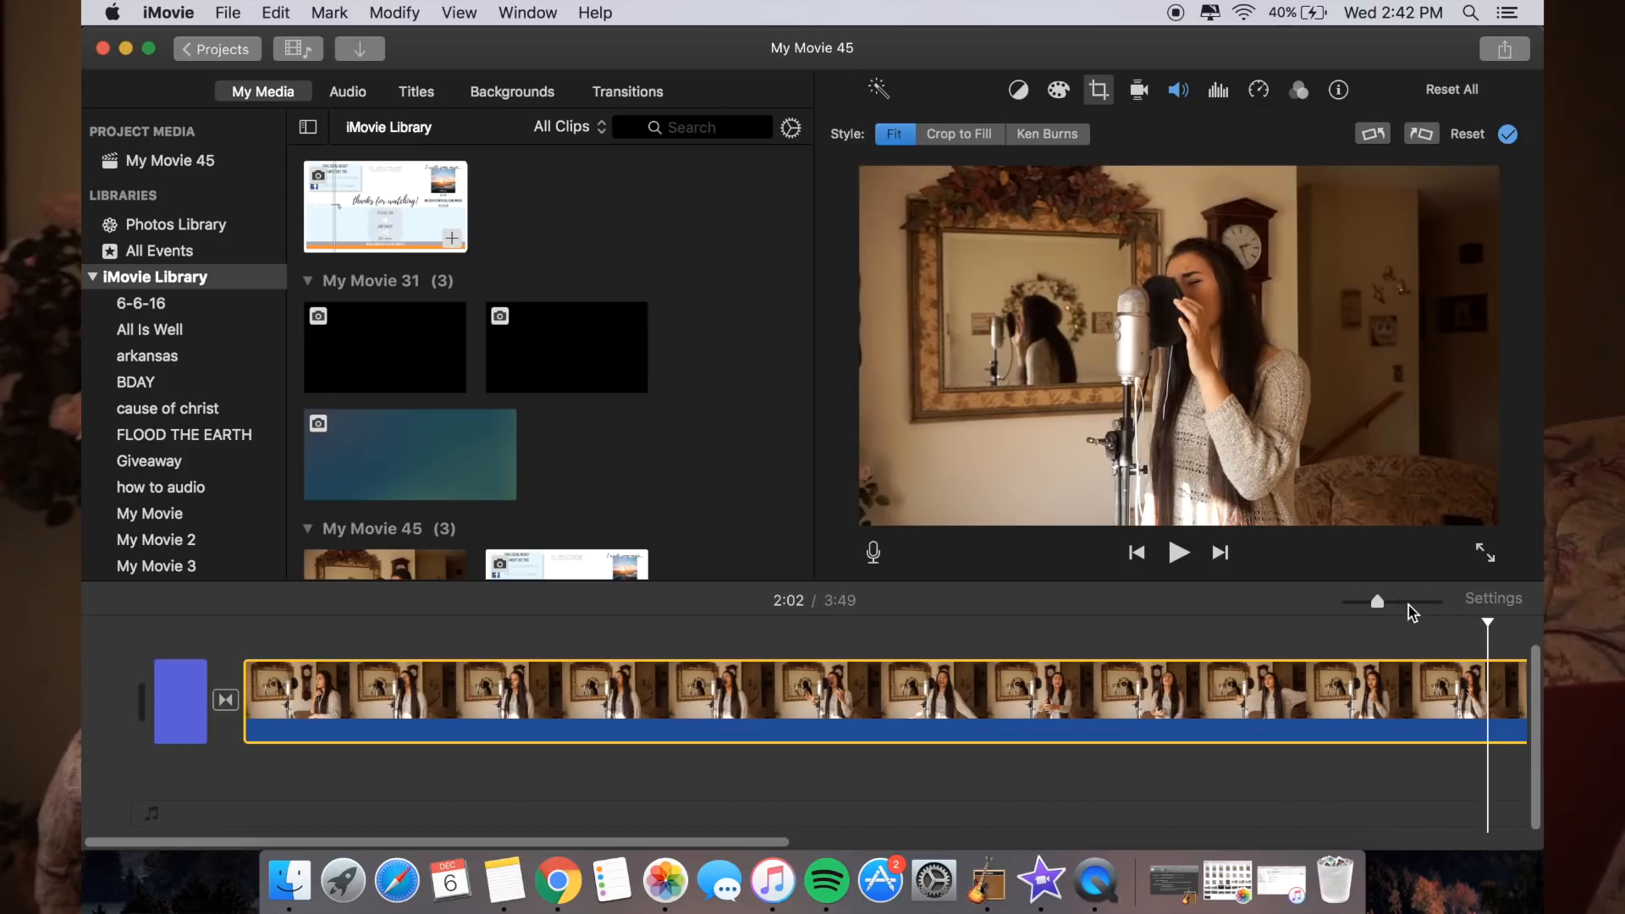
mouse_move(1377, 606)
left_mouse_down()
mouse_move(1363, 606)
mouse_move(1399, 602)
mouse_move(1361, 605)
left_mouse_up()
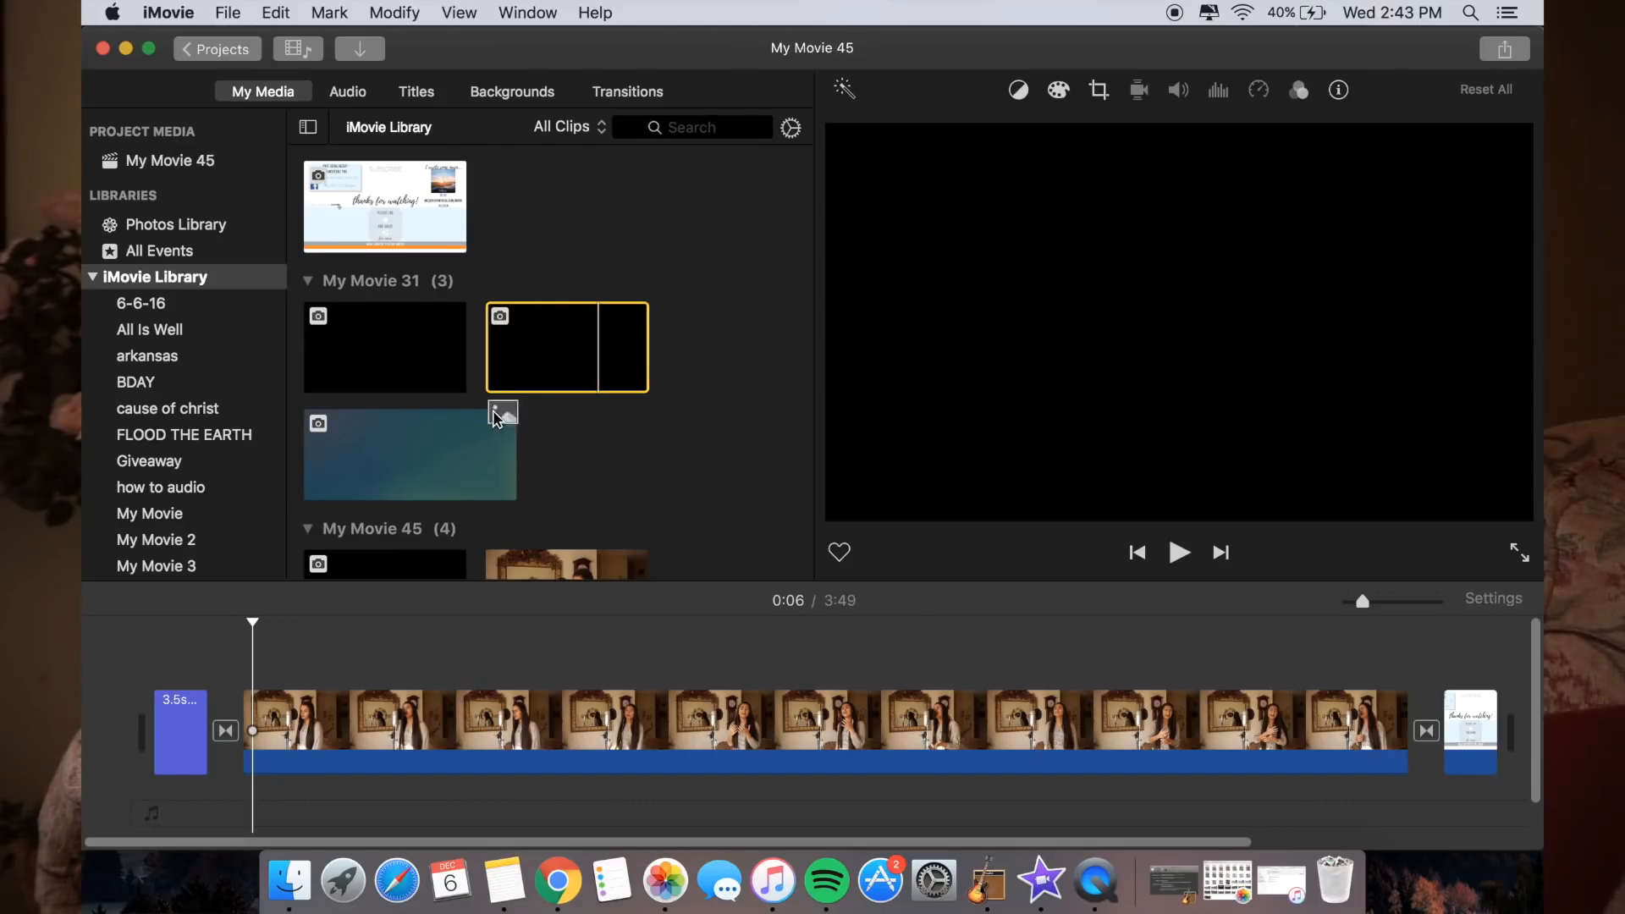
left_click_drag(364, 611, 282, 662)
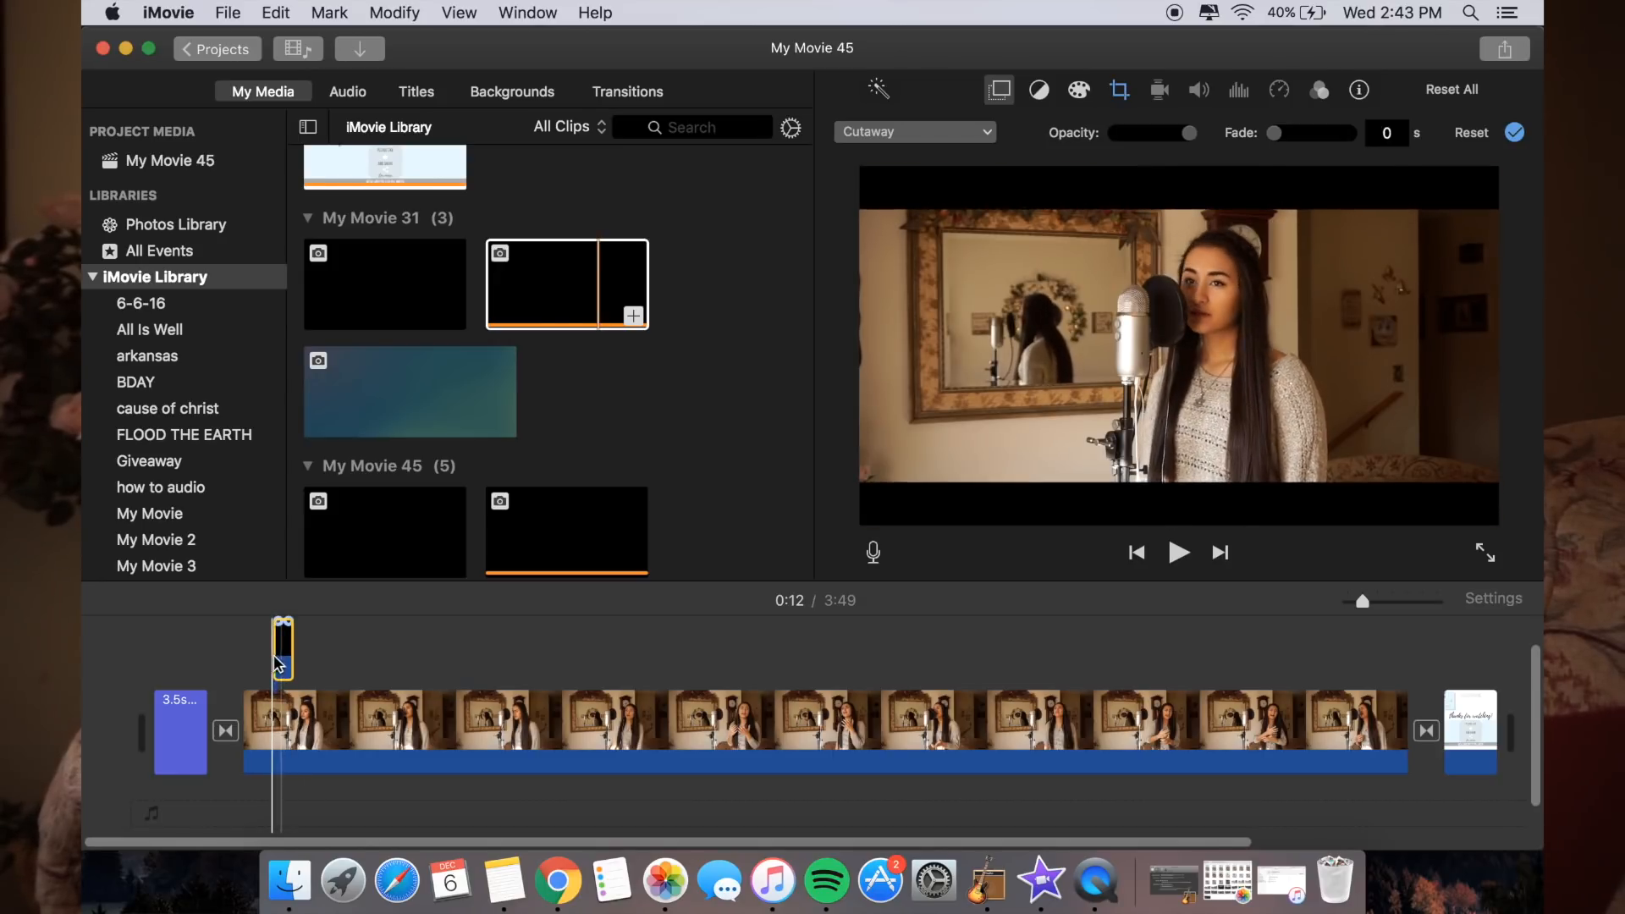
left_click(1117, 90)
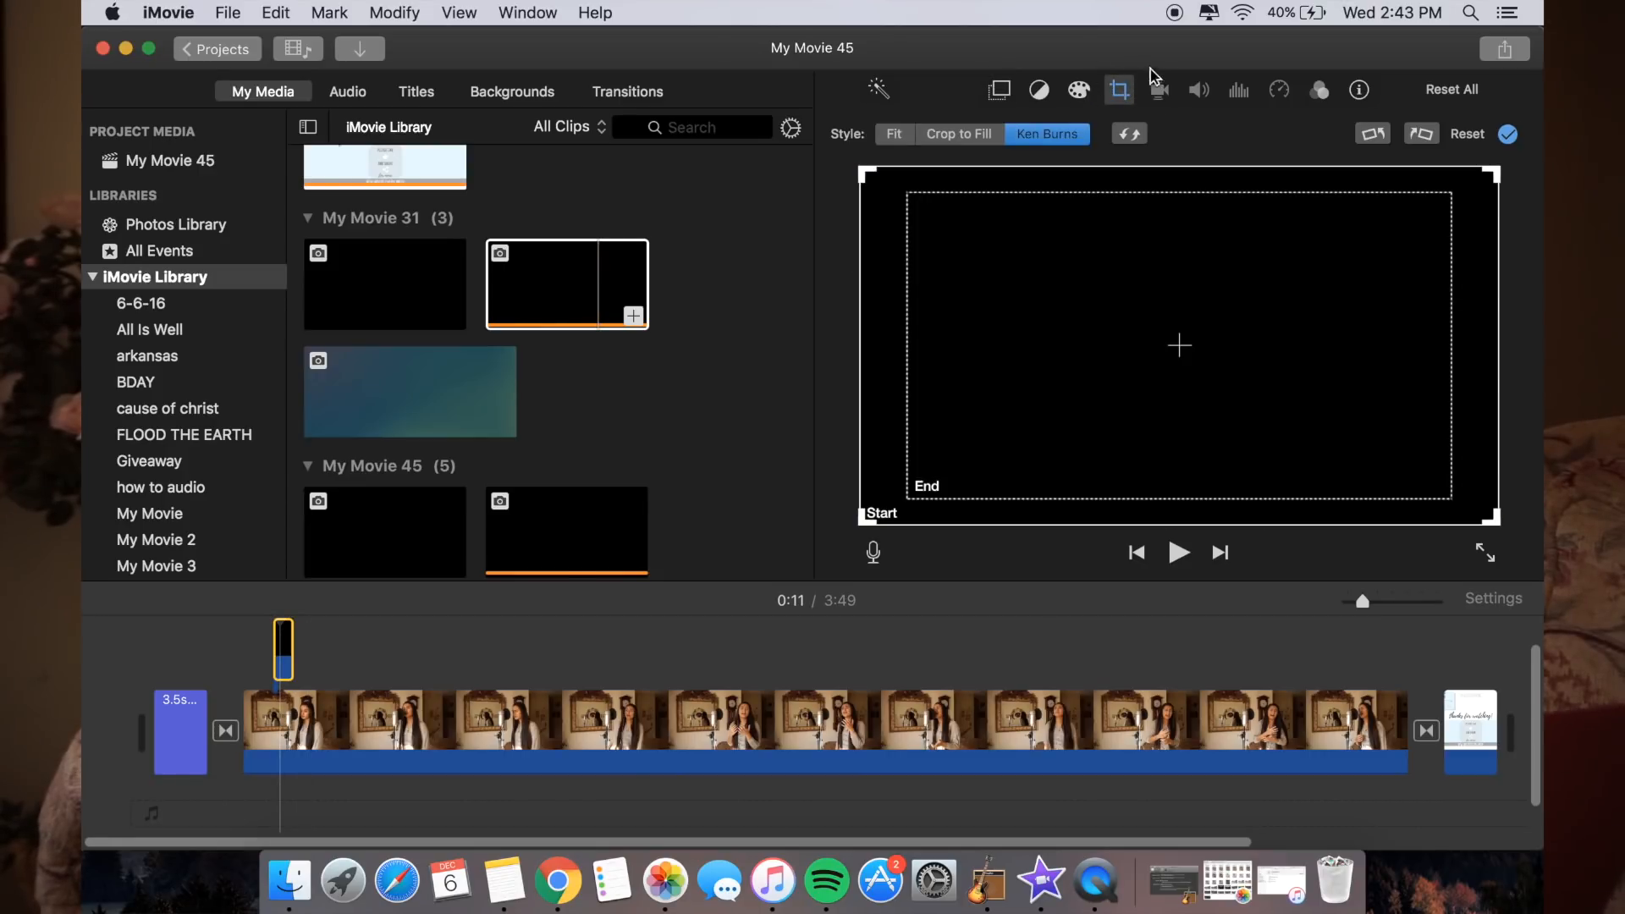
left_click(895, 135)
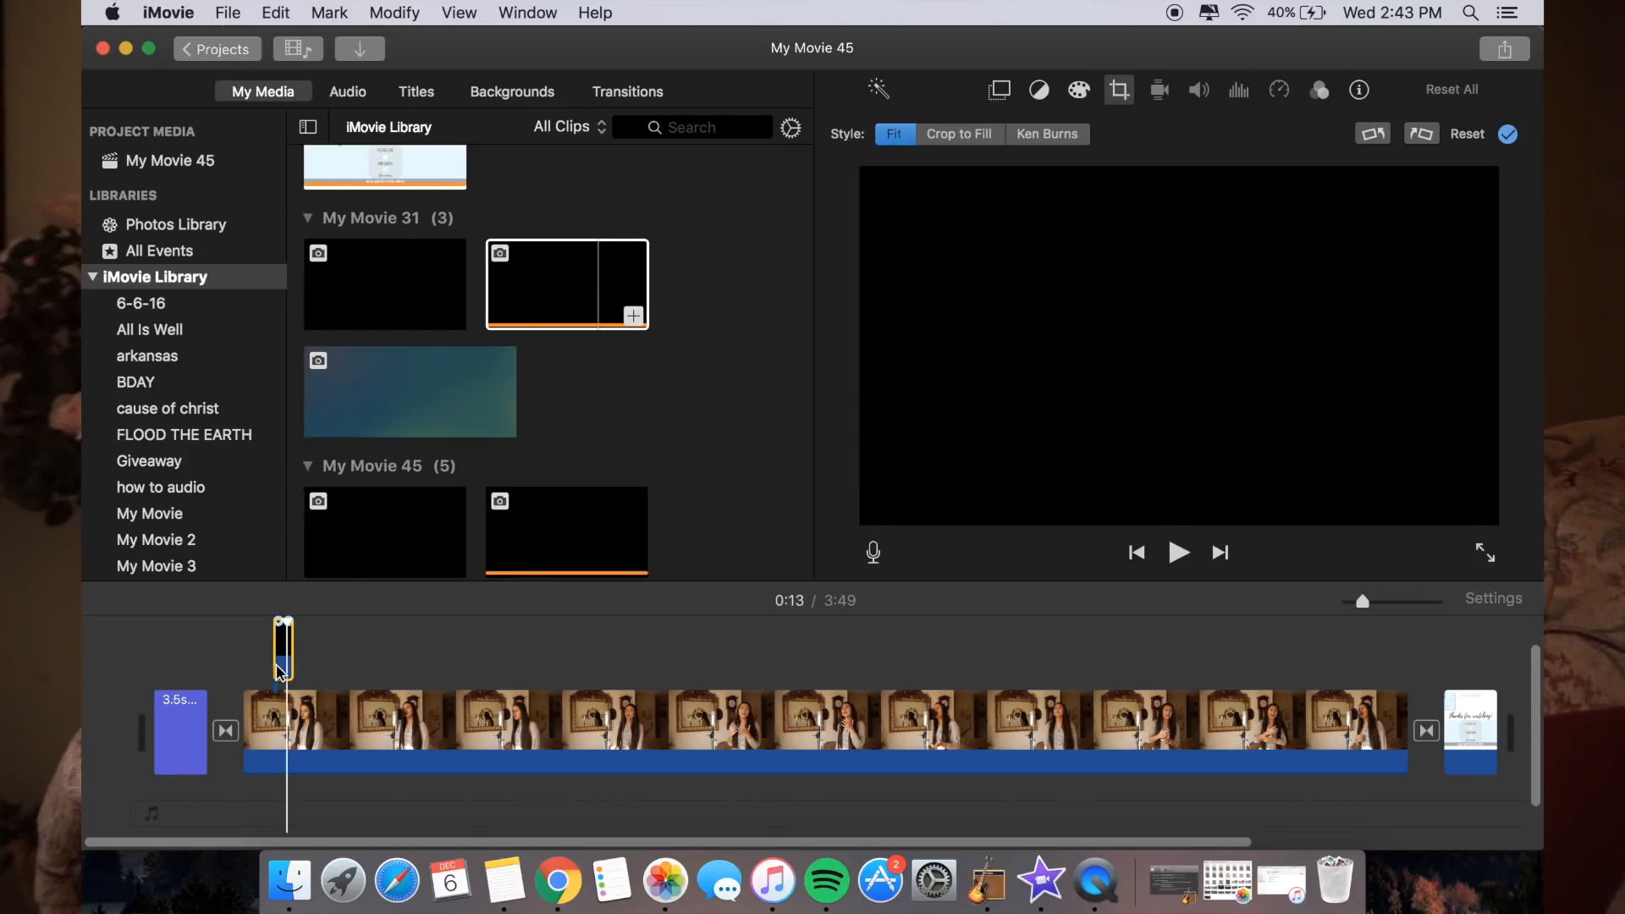
key("space")
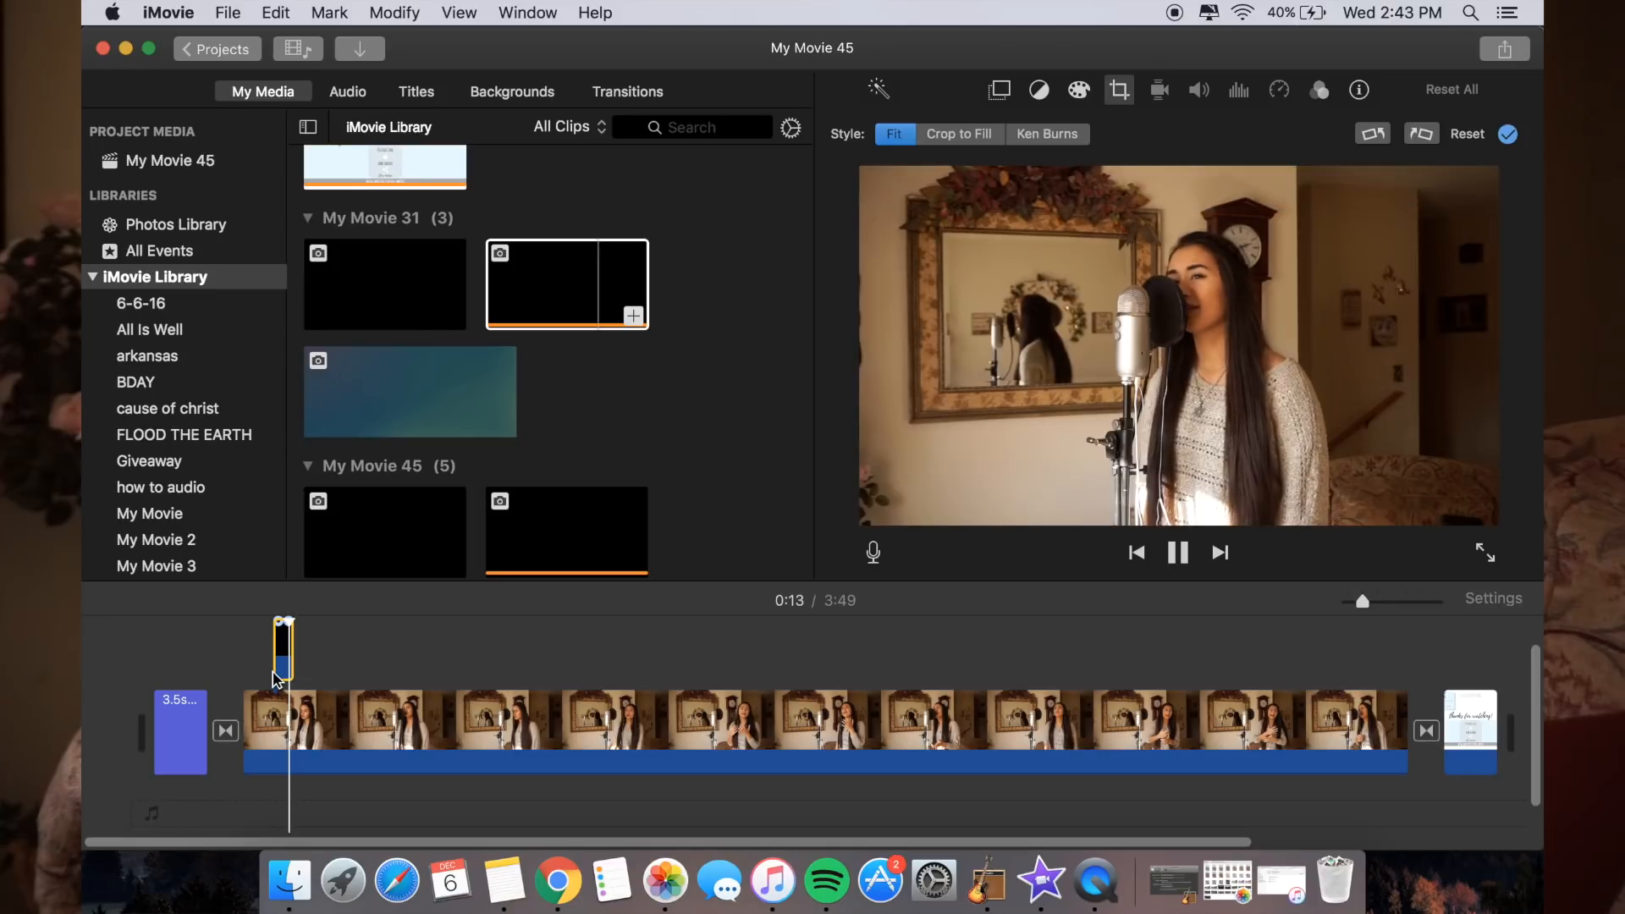
key("space")
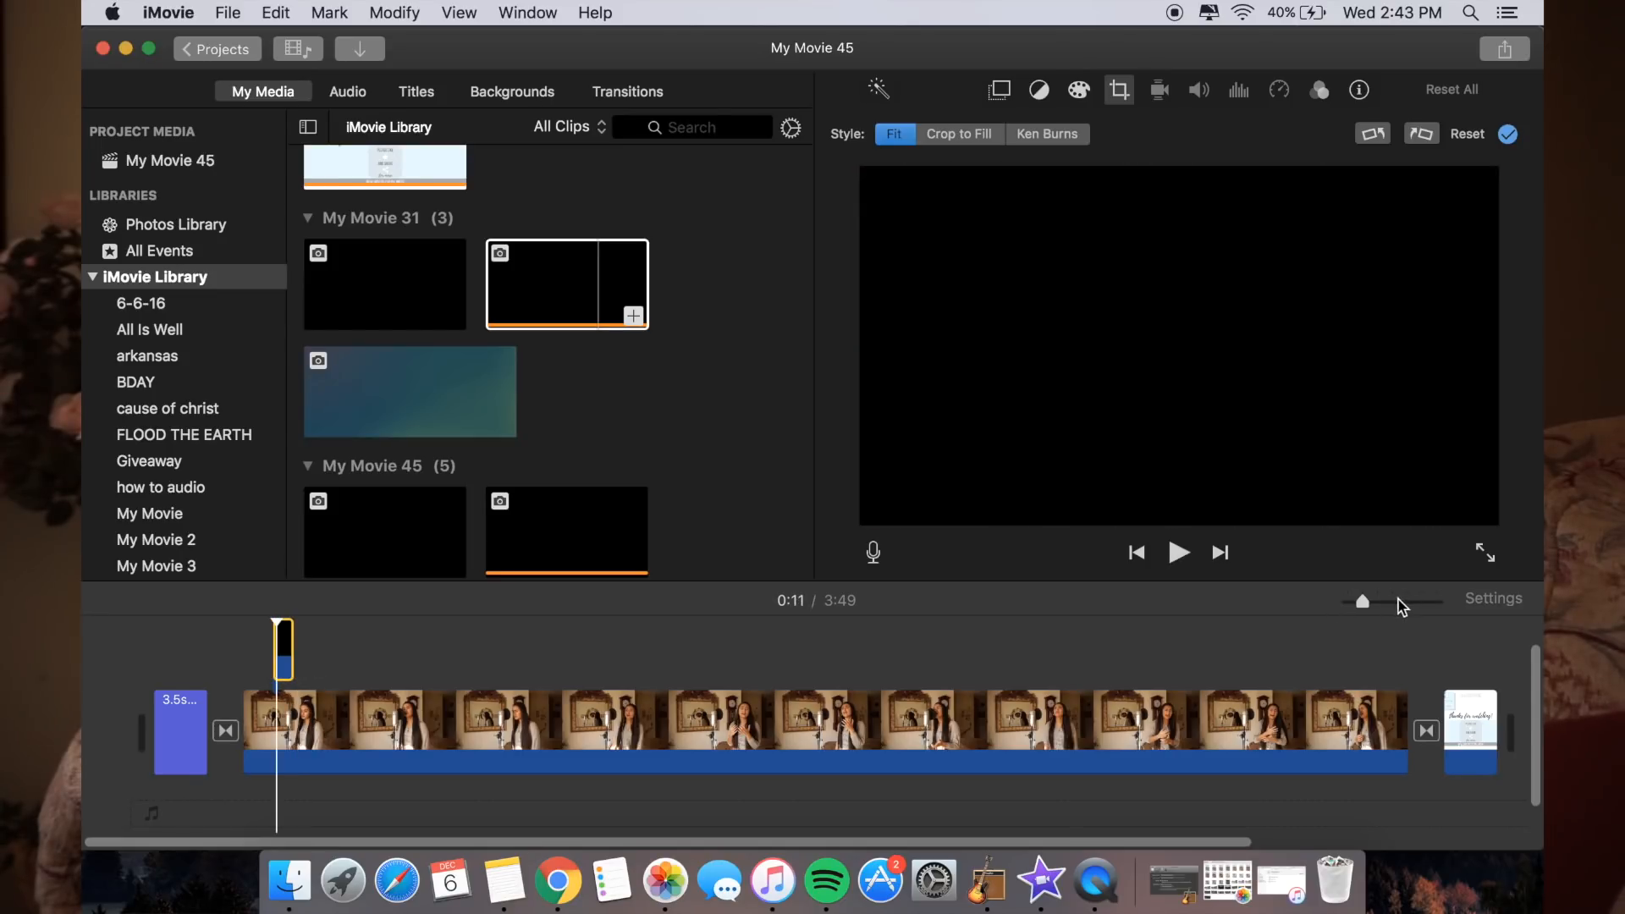
Extend the black overlay back to the start of the opening title and forward past the end card
left_click(1404, 601)
scroll(326, 663, "left", 10)
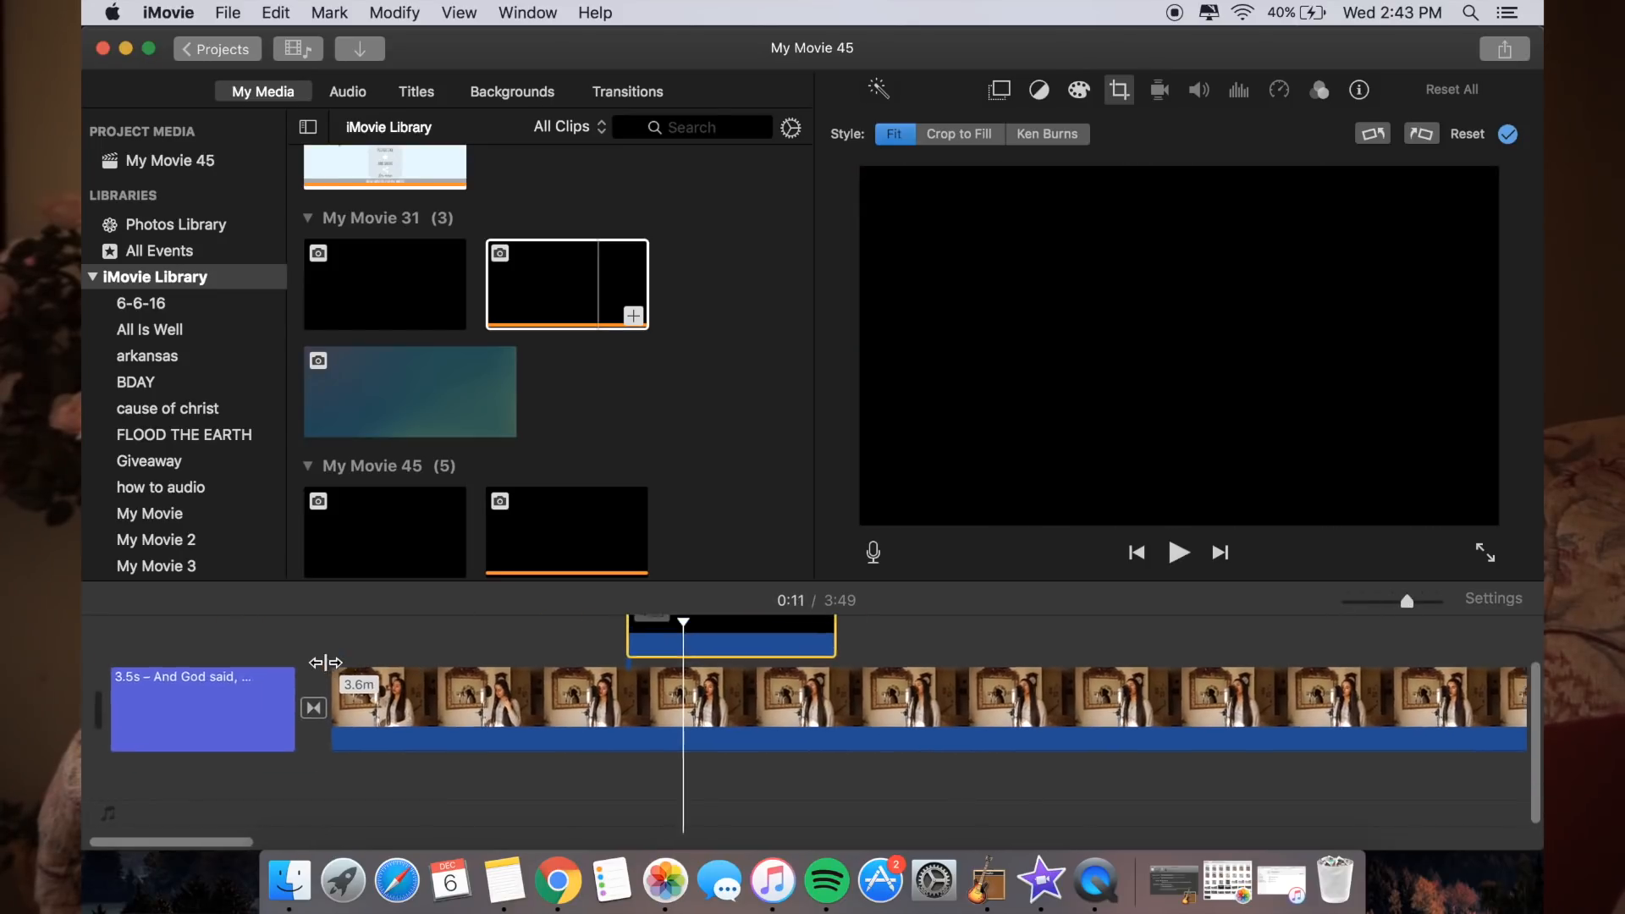
scroll(325, 662, "up", 3)
scroll(326, 663, "left", 2)
left_click_drag(674, 695, 155, 671)
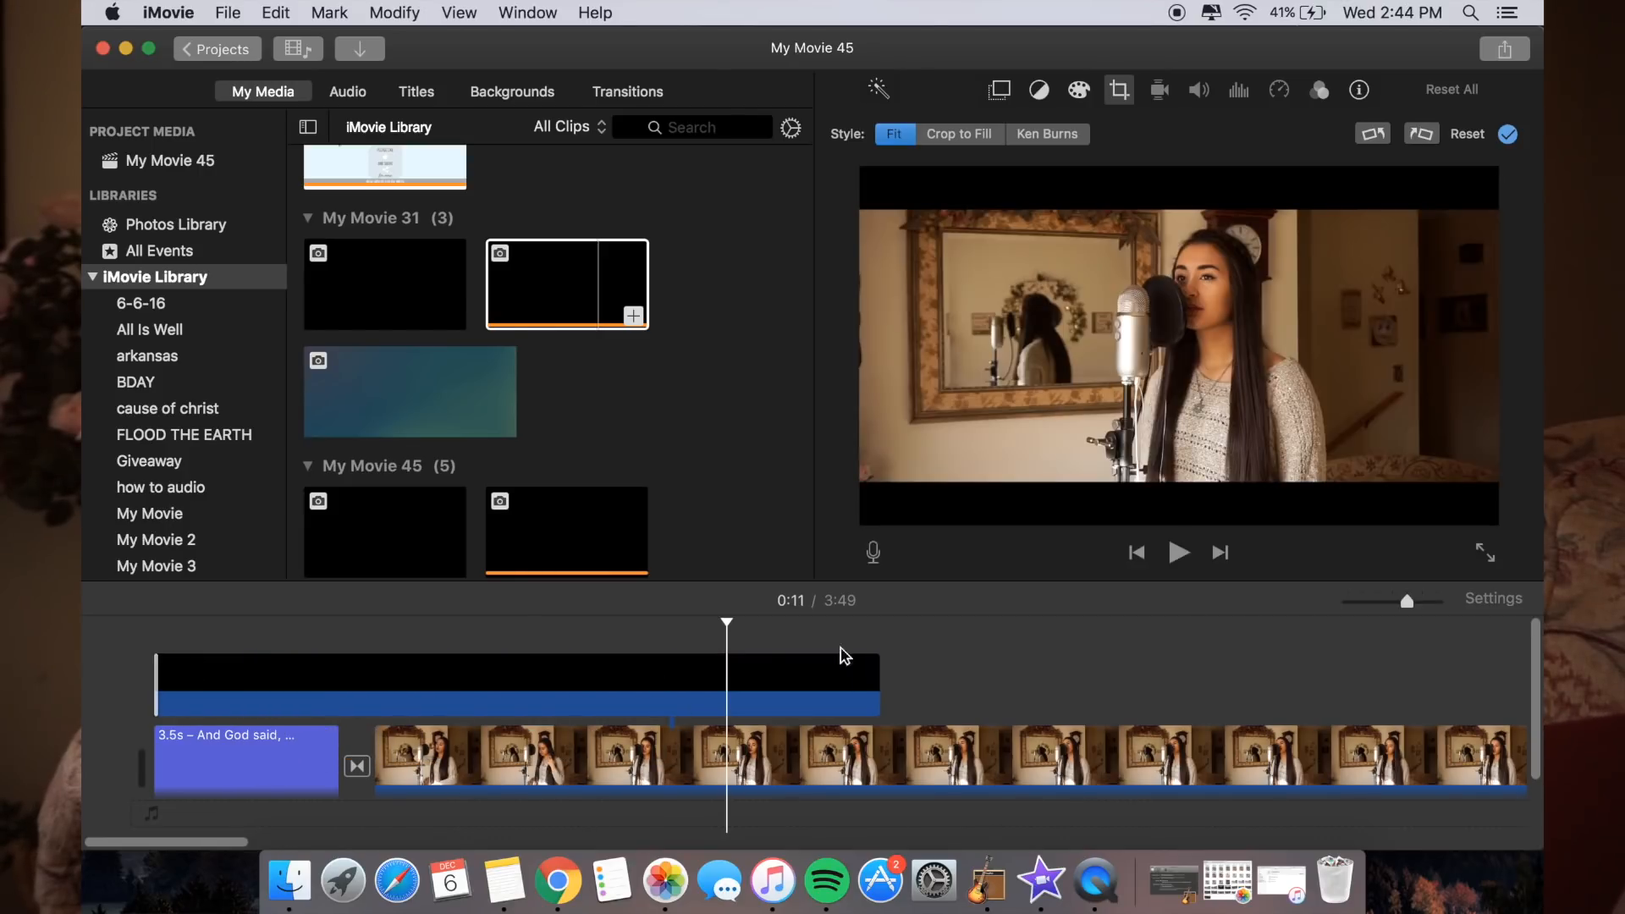
left_click(831, 701)
left_click_drag(869, 690, 1542, 701)
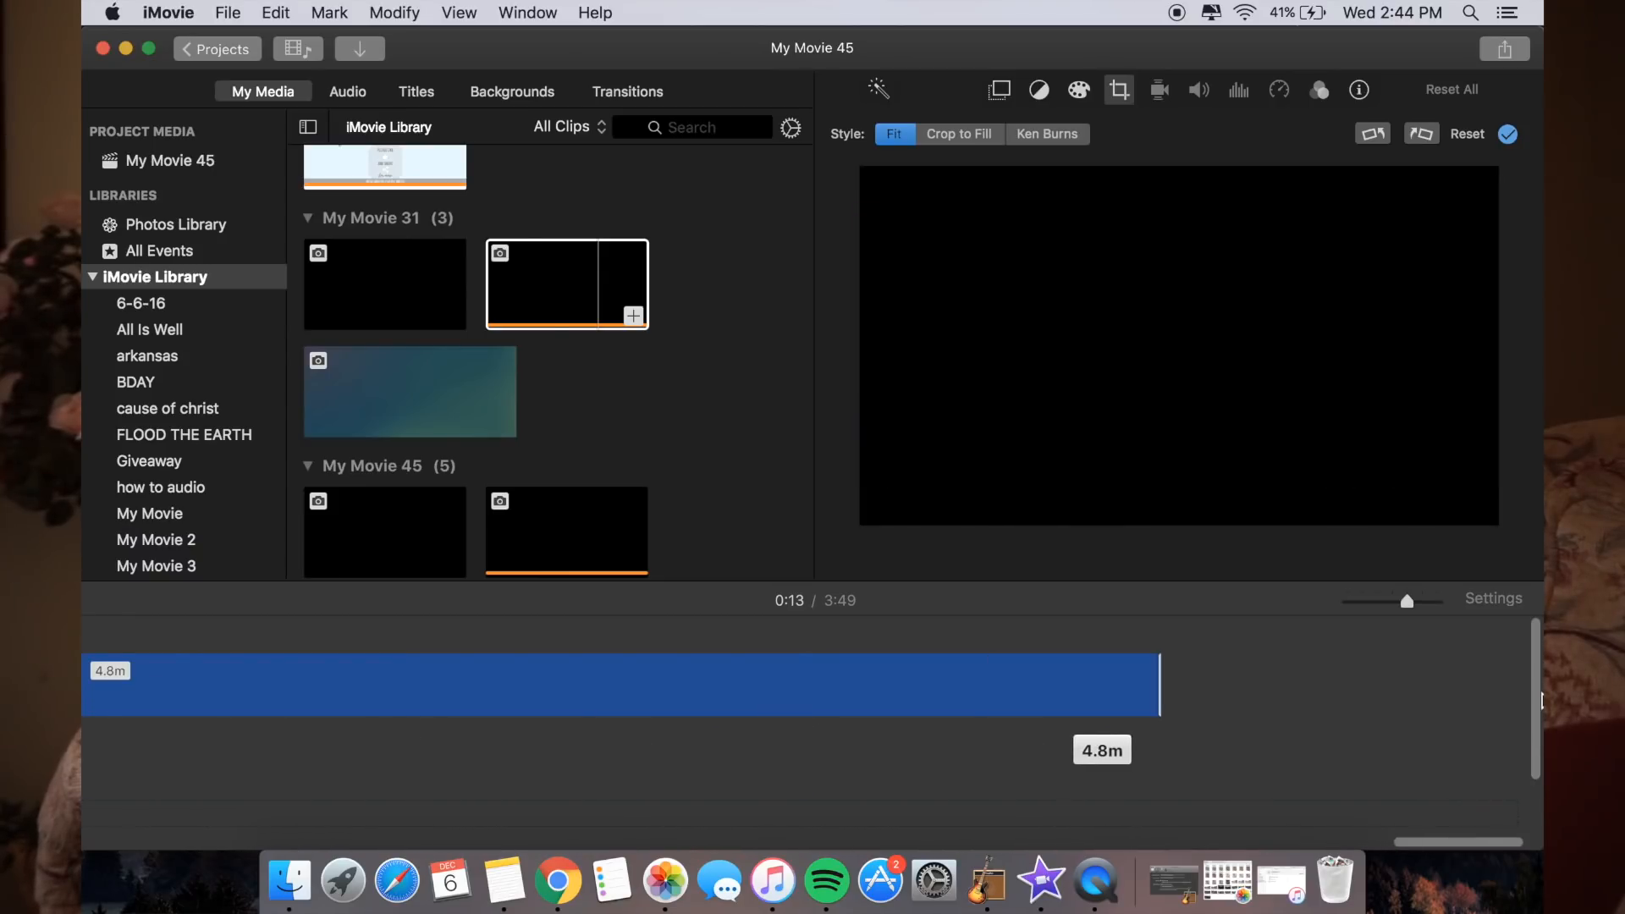
left_click_drag(899, 771, 863, 769)
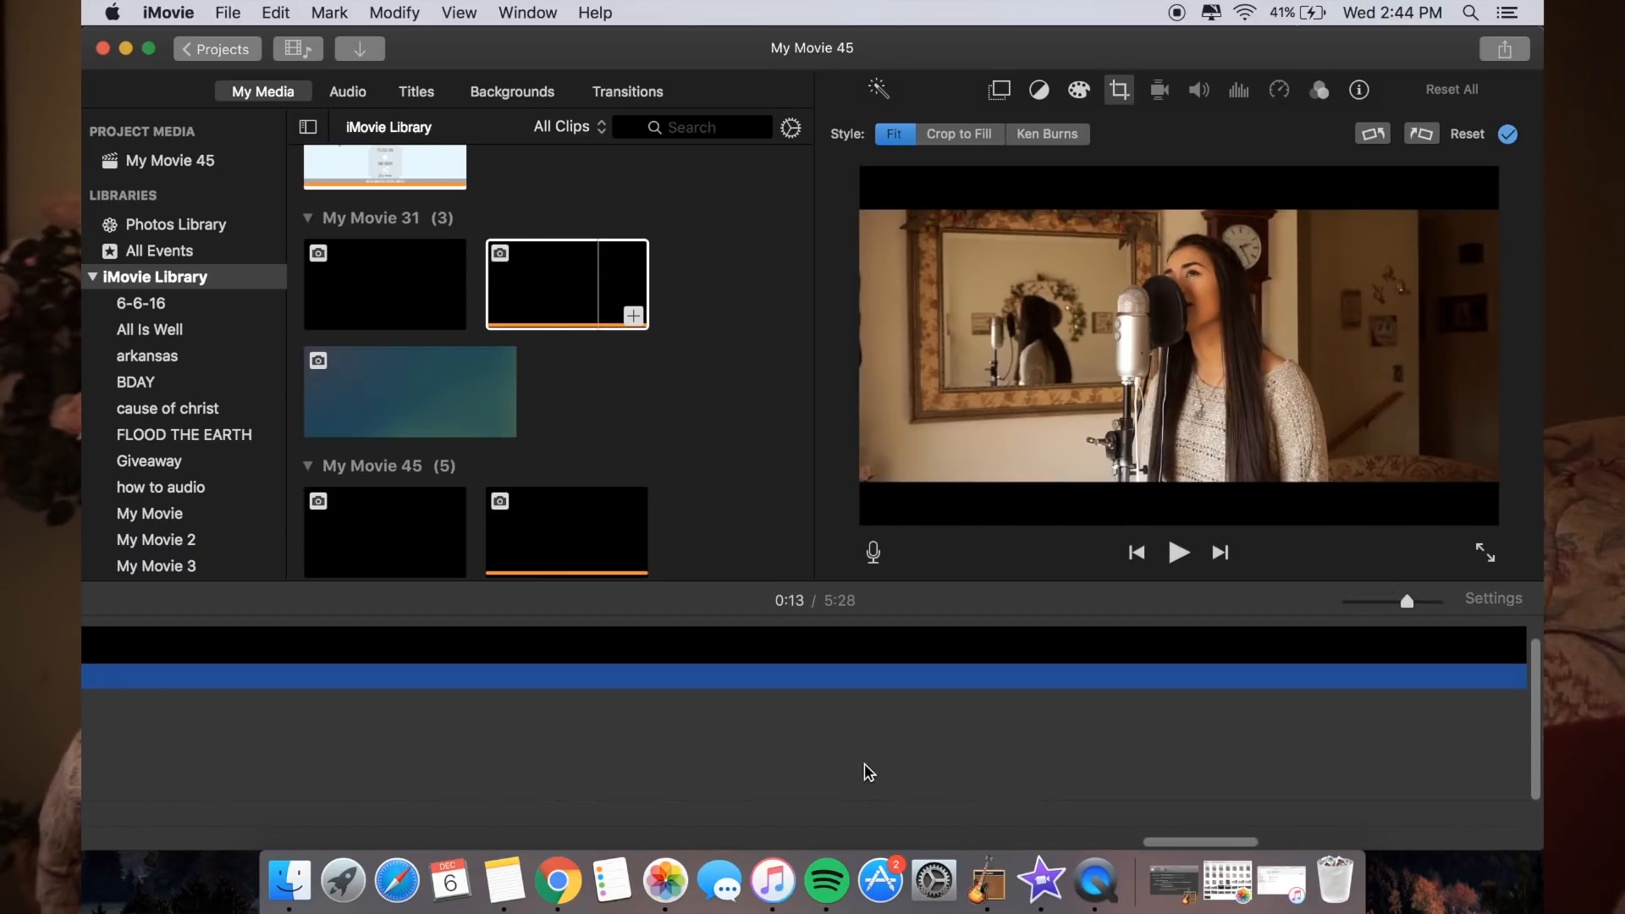
Split the black overlay at the start of the end card, at 3:46, and delete the excess after it
scroll(865, 772, "left", 20)
scroll(865, 772, "down", 2)
scroll(865, 772, "right", 15)
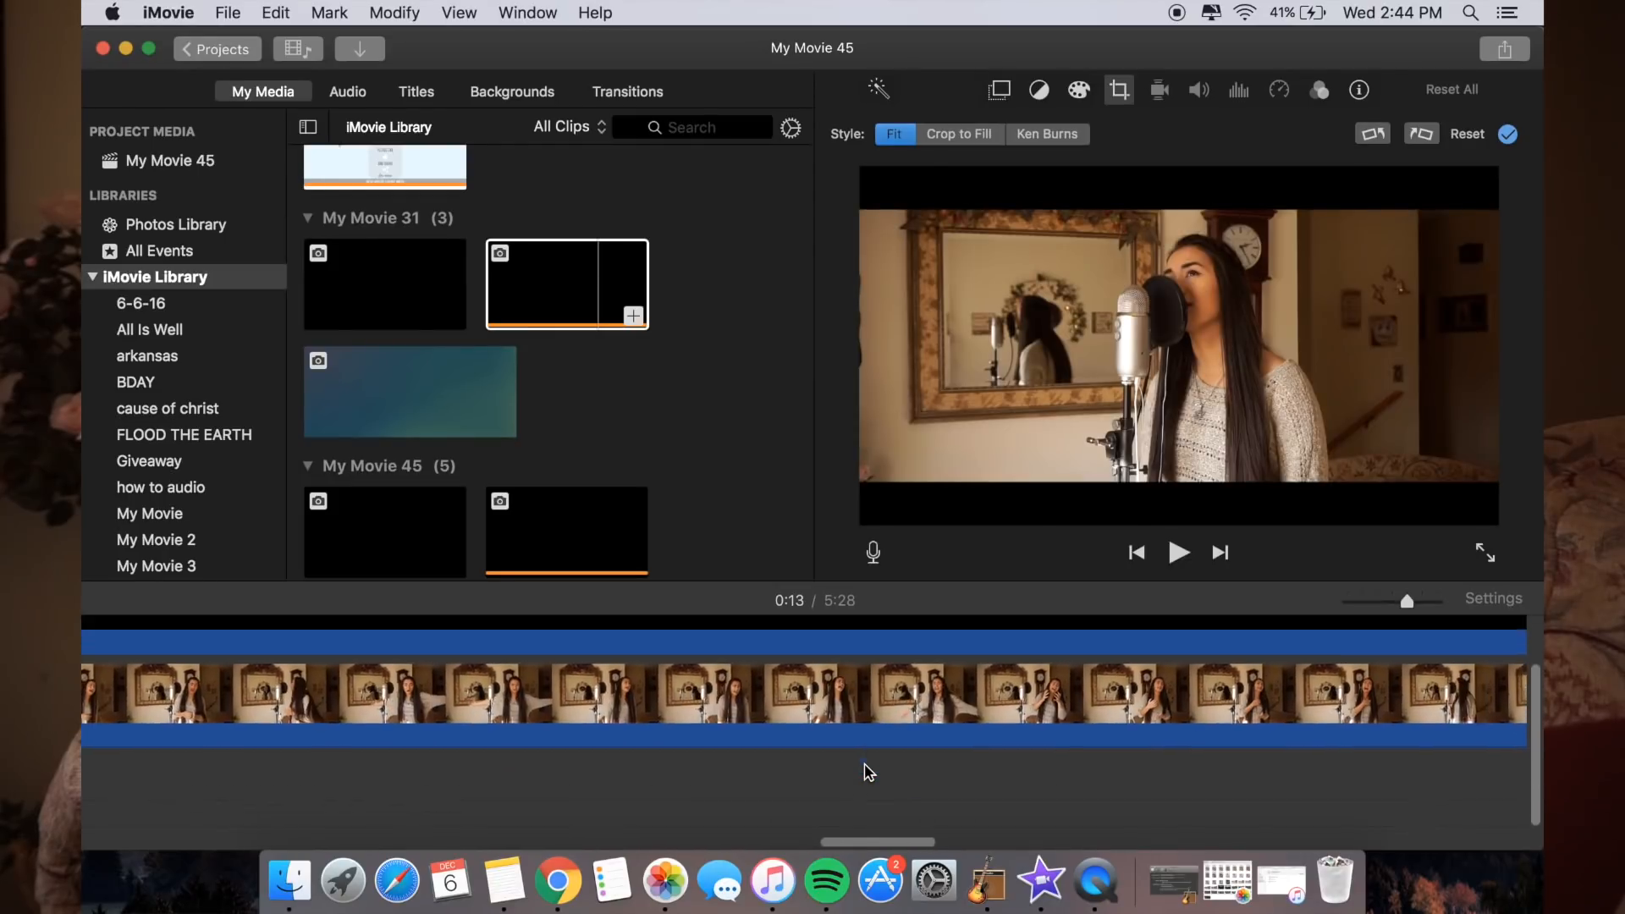
scroll(864, 772, "up", 2)
scroll(865, 771, "right", 15)
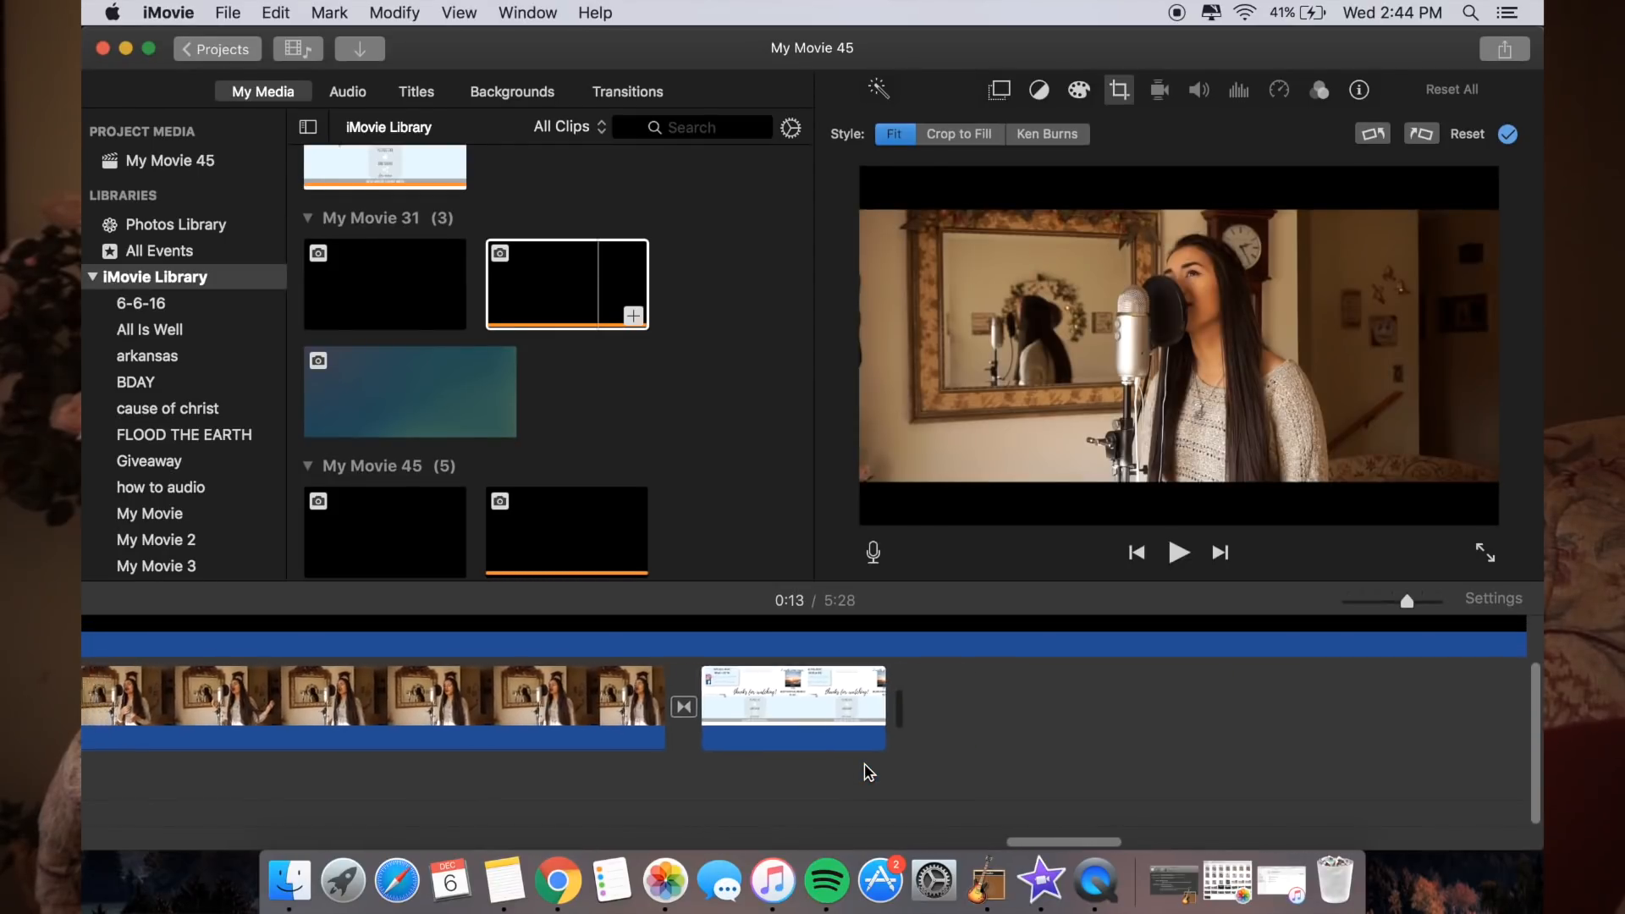
scroll(865, 772, "left", 3)
left_click(885, 668)
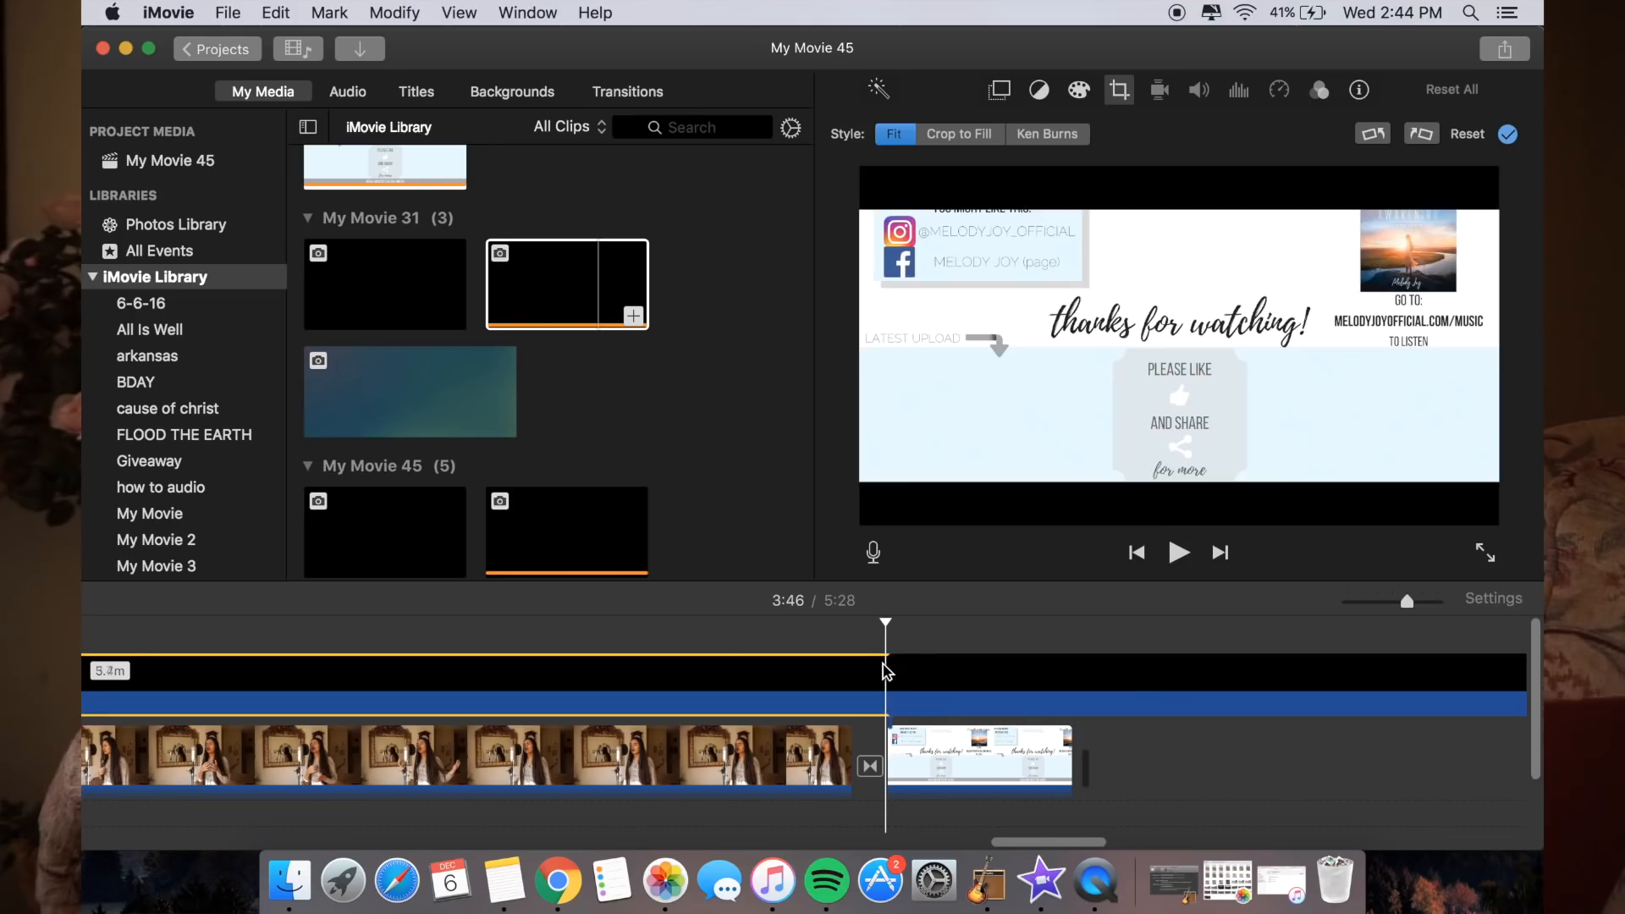
left_click(989, 672)
key("Delete")
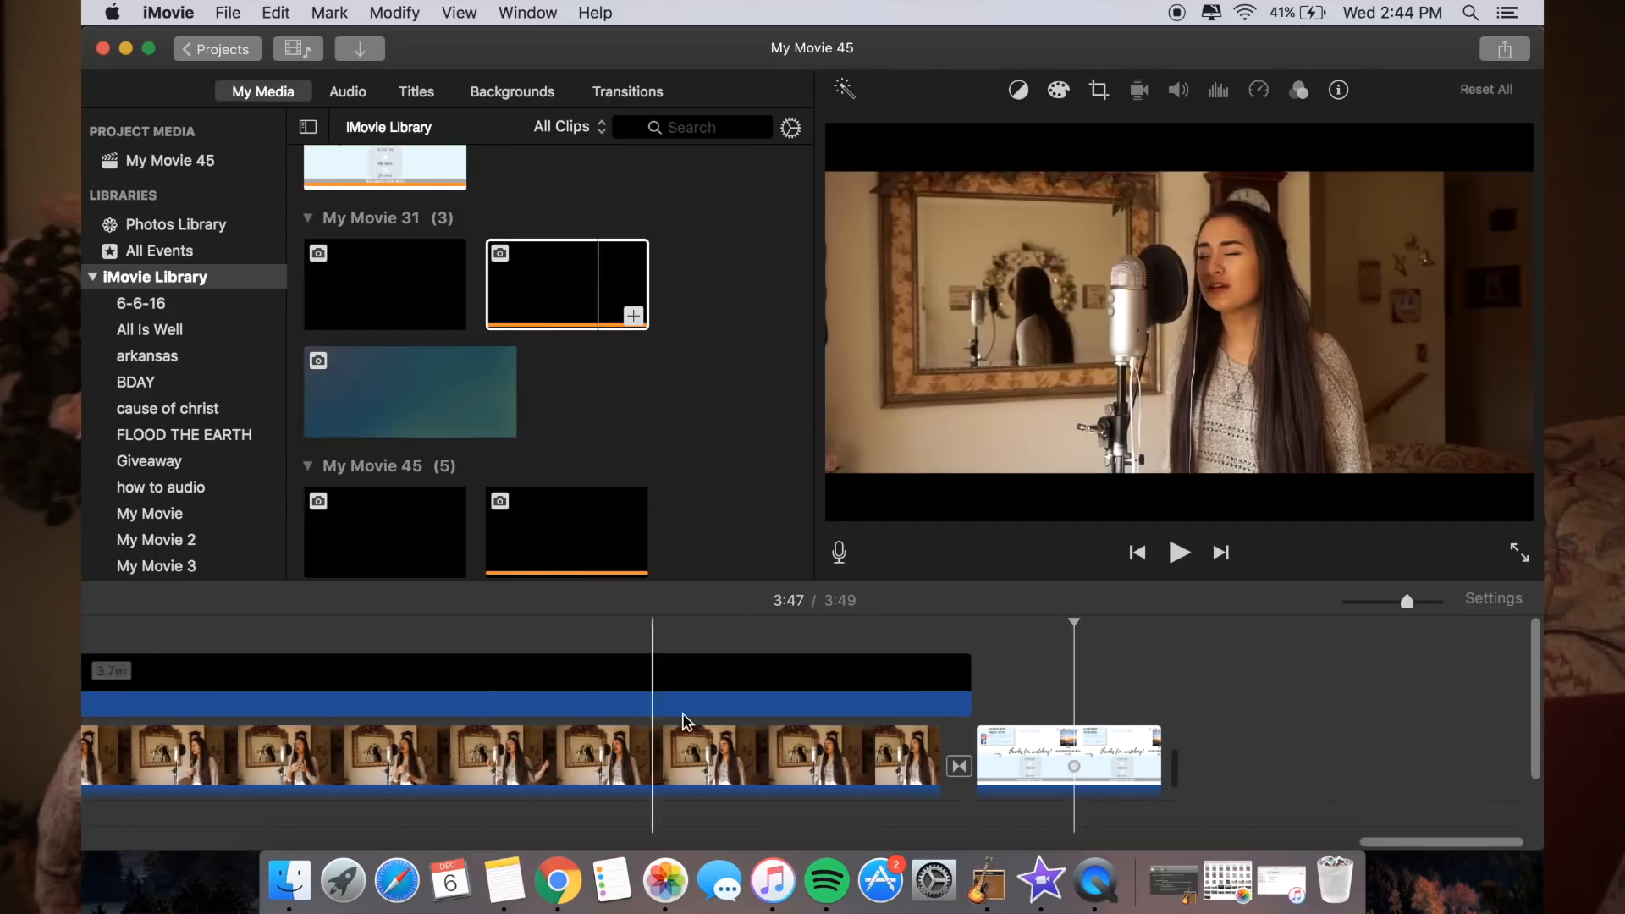
Apply White Balance color balancing to the singing clip, sampling the silver microphone body as the reference color
scroll(660, 727, "down", 5)
scroll(660, 727, "left", 10)
scroll(611, 743, "up", 5)
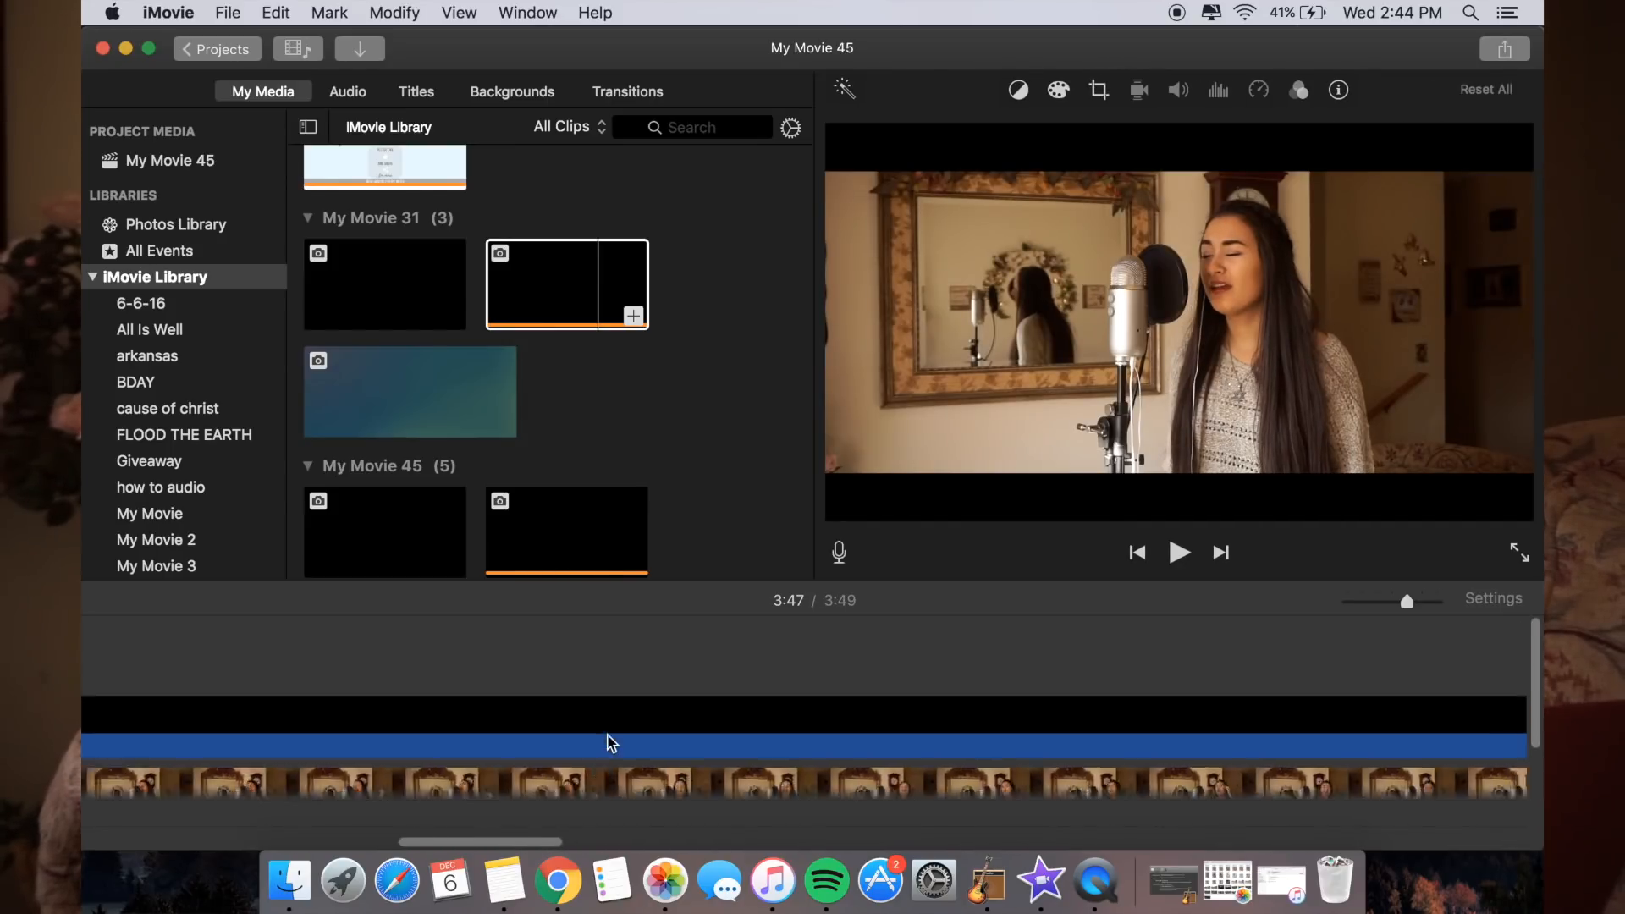
scroll(606, 739, "left", 10)
left_click(406, 761)
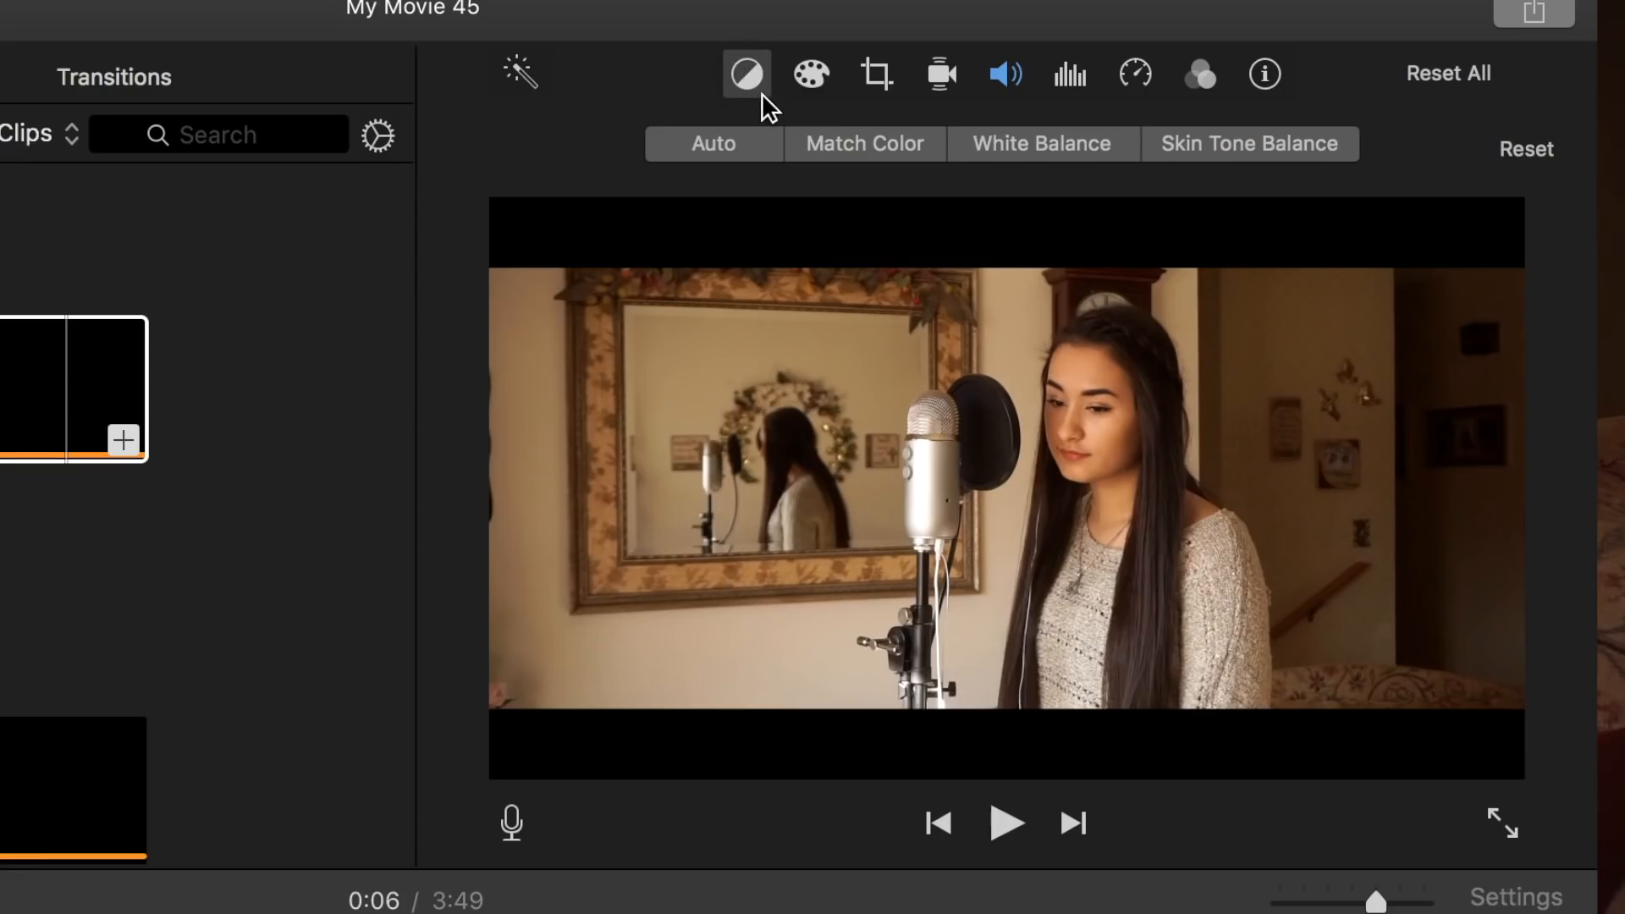
left_click(753, 73)
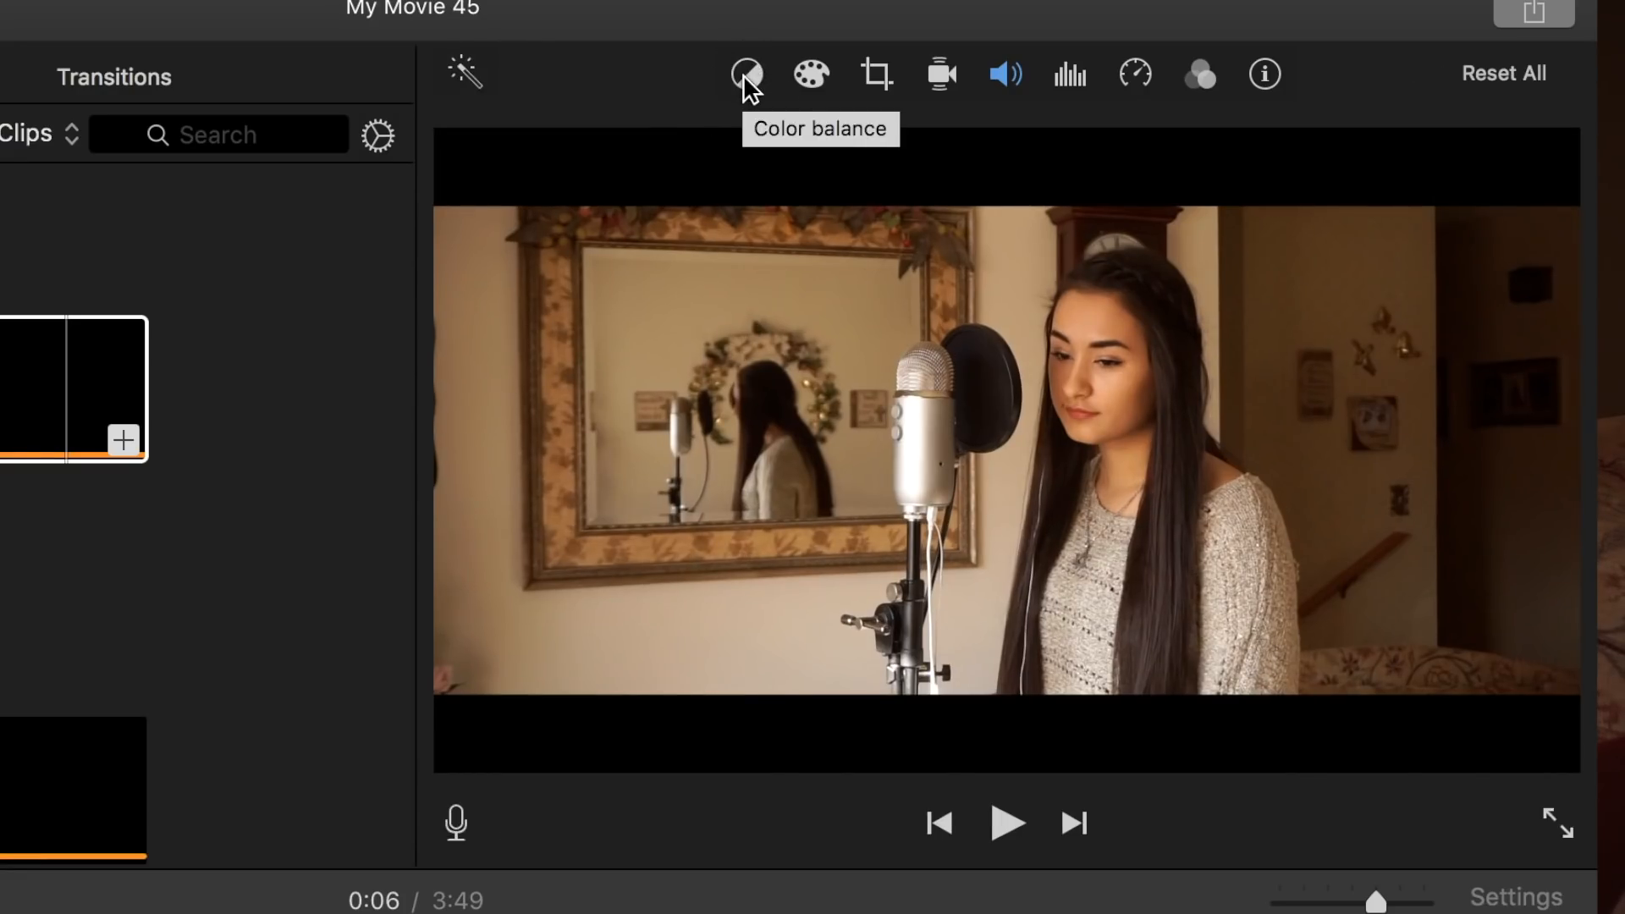
left_click(743, 74)
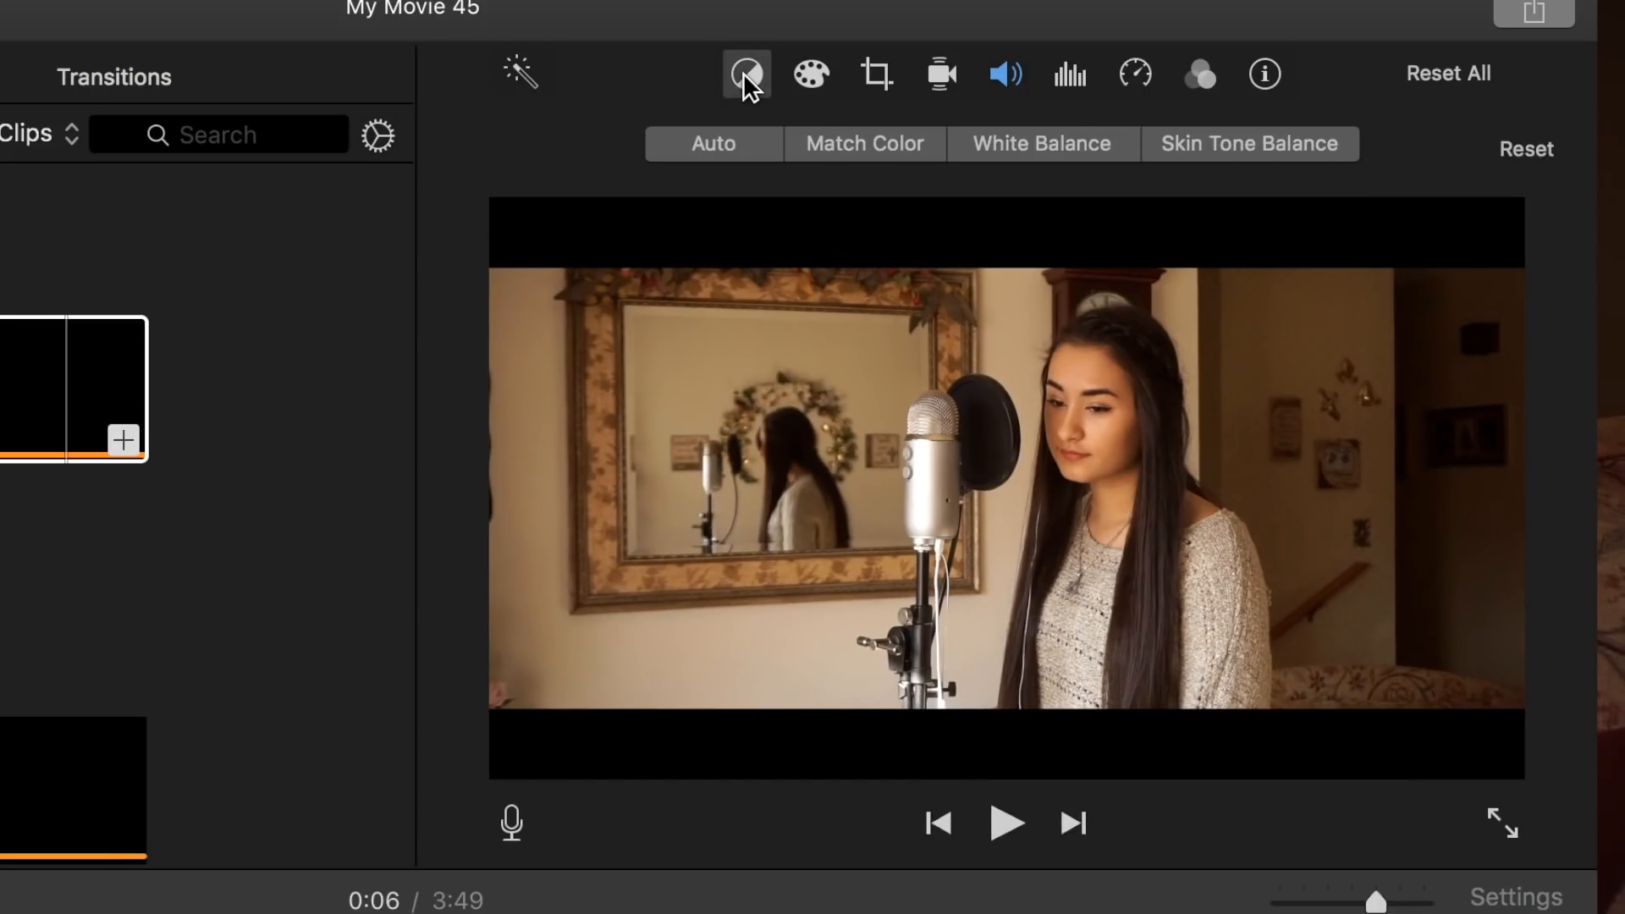
left_click(1074, 147)
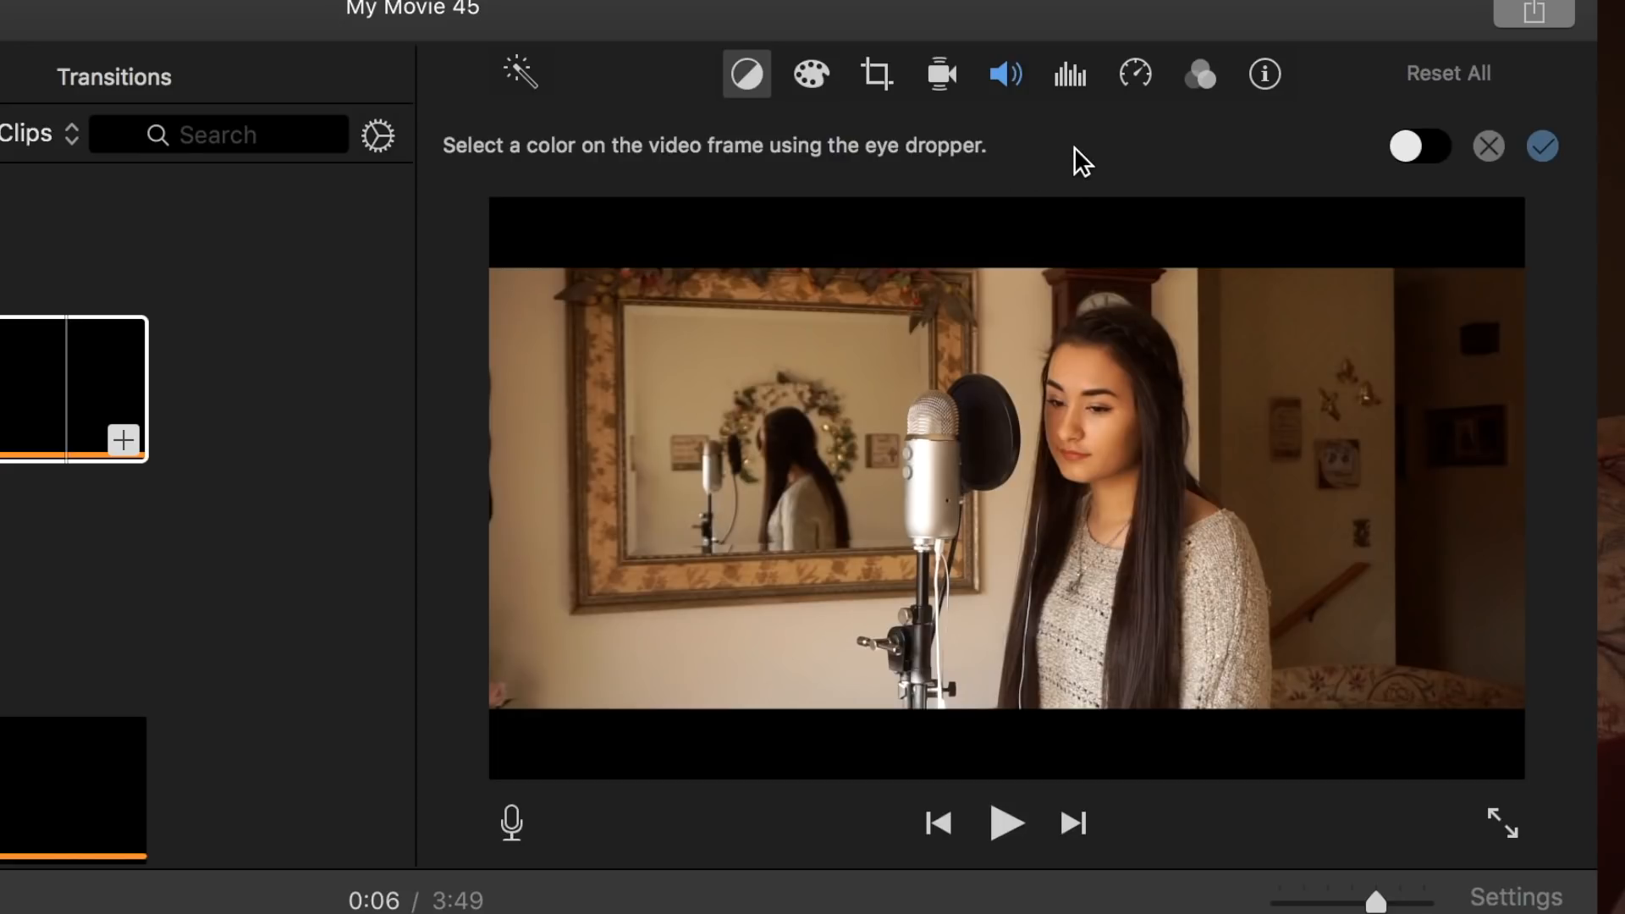
left_click(924, 505)
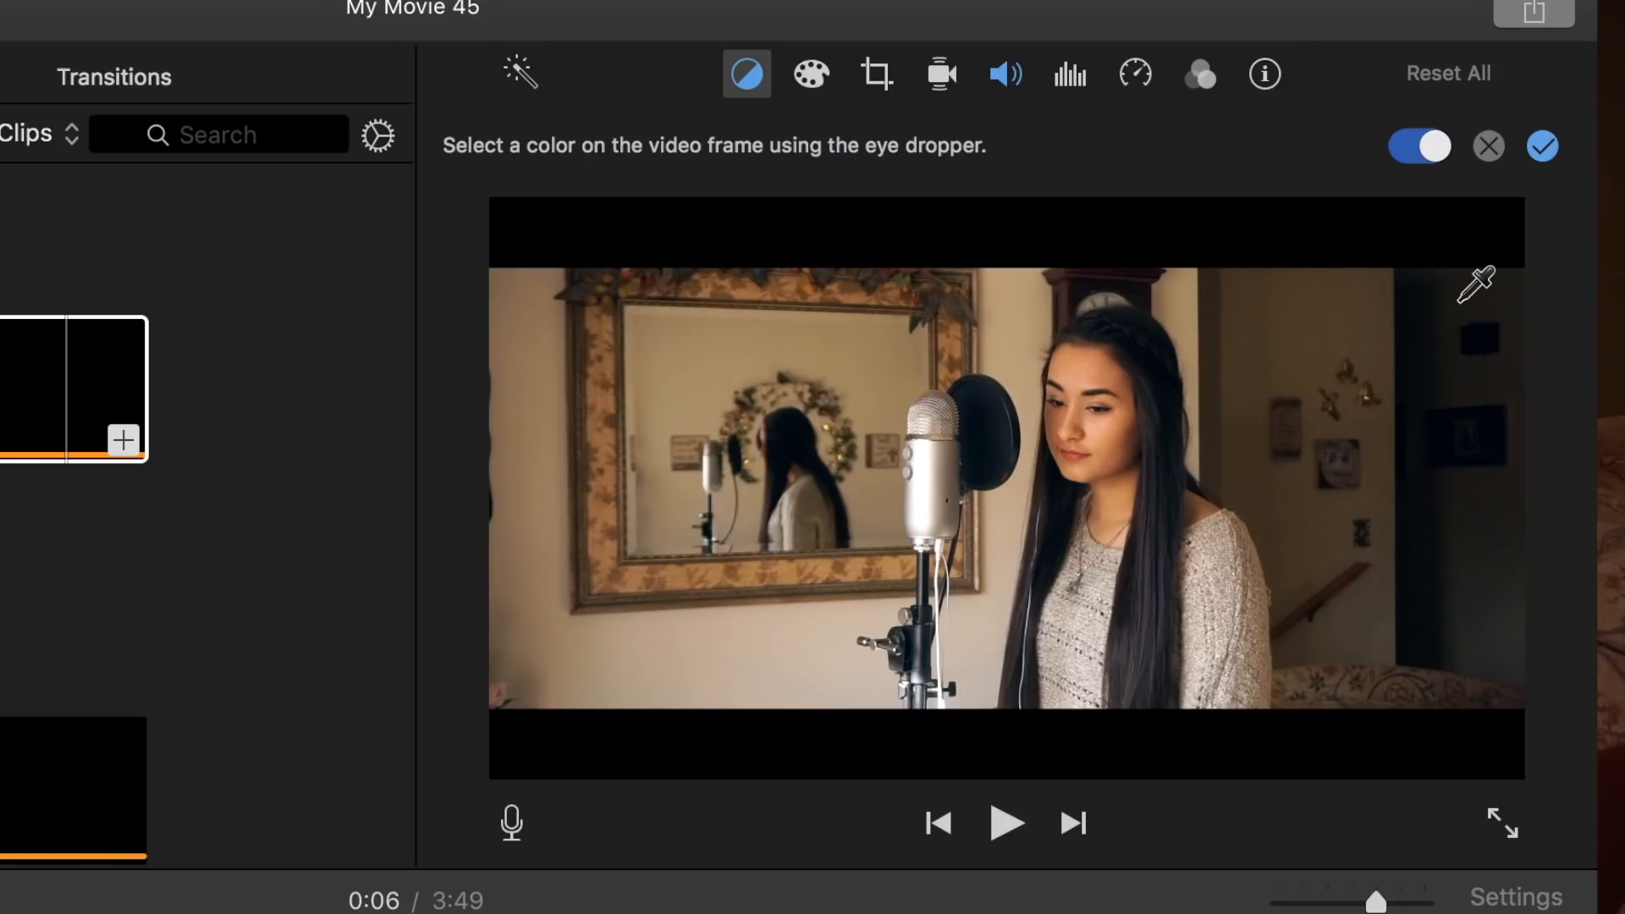
left_click(1544, 151)
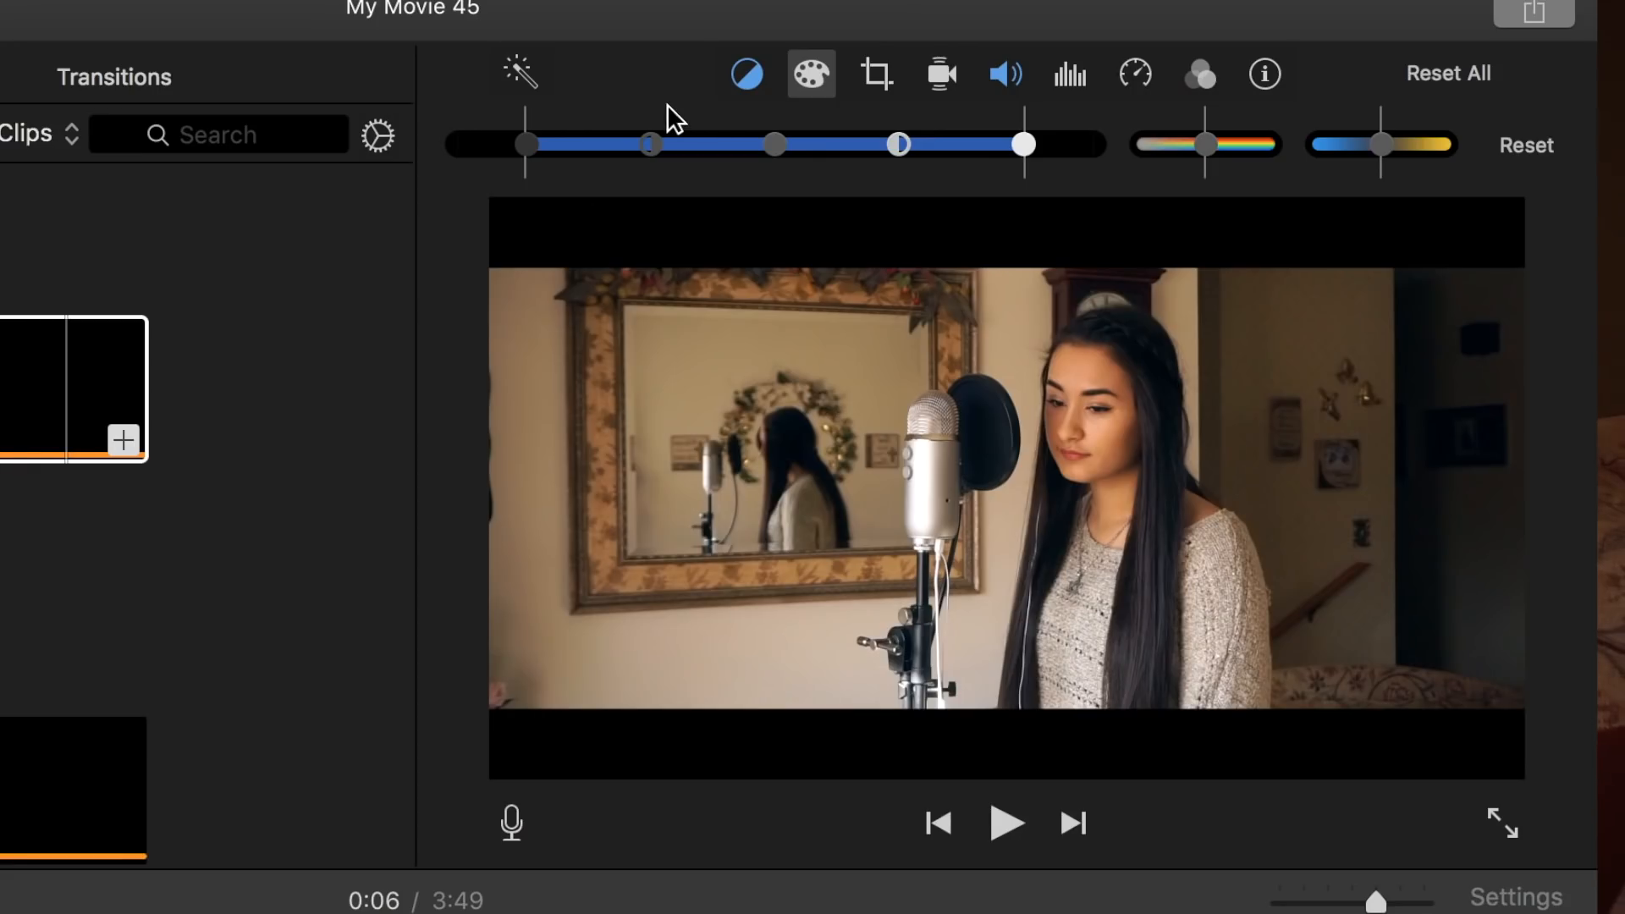
Lower the singing clip's saturation slightly with color correction
left_click(810, 73)
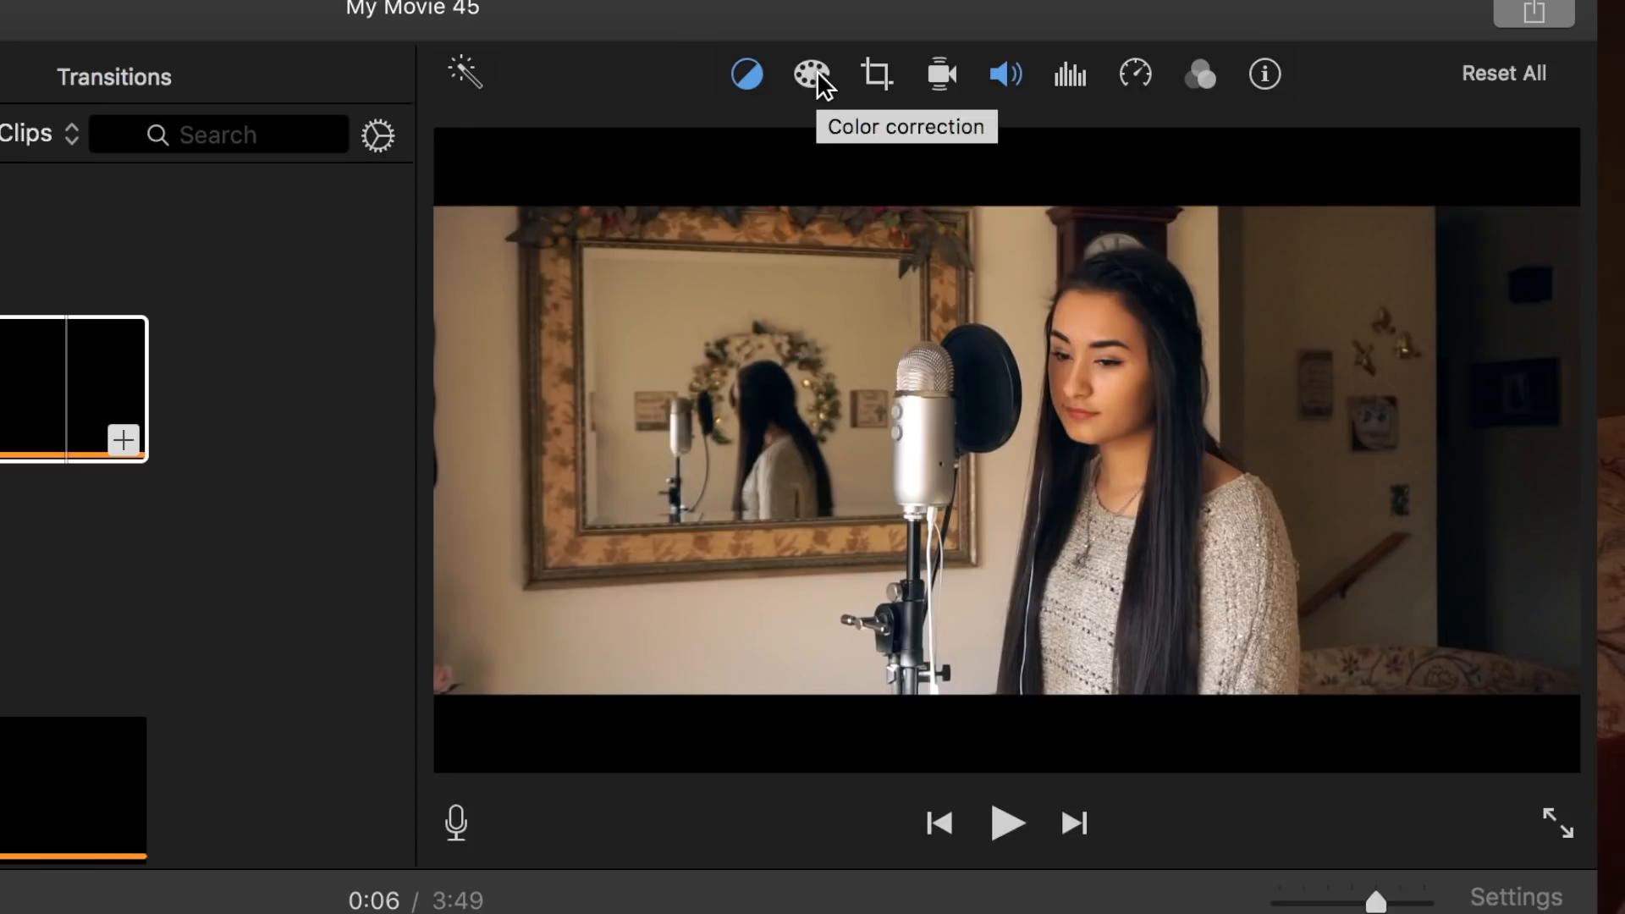
left_click(816, 70)
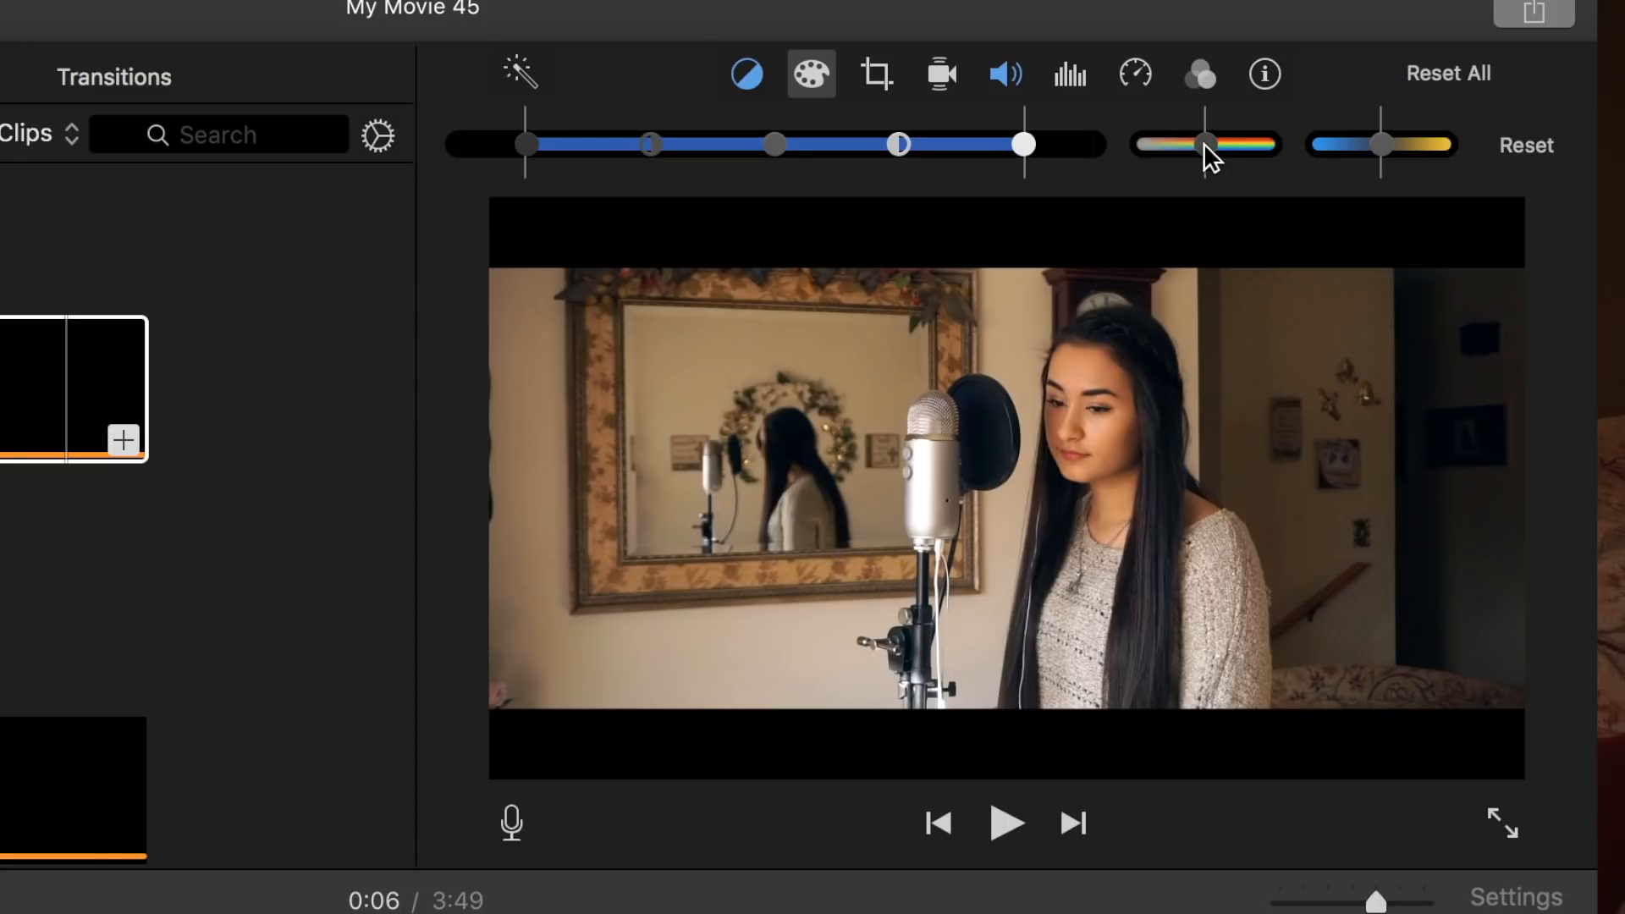
left_click_drag(1198, 145, 1192, 147)
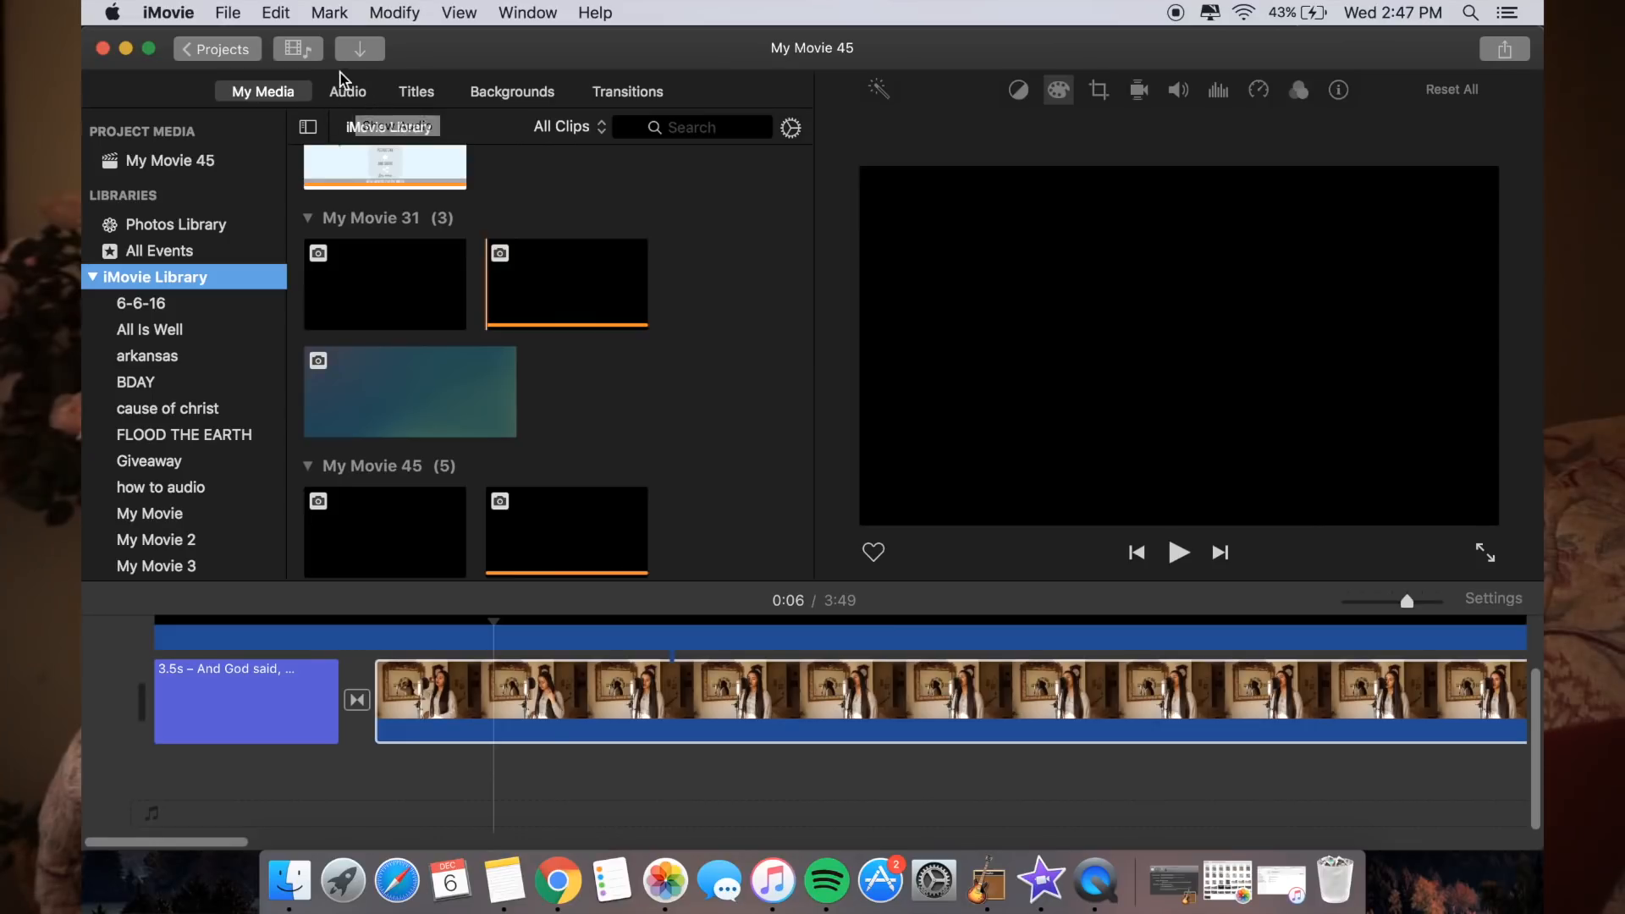
Add the iTunes track "light cover - rough" as background audio beneath the timeline, starting at the opening title
left_click(347, 91)
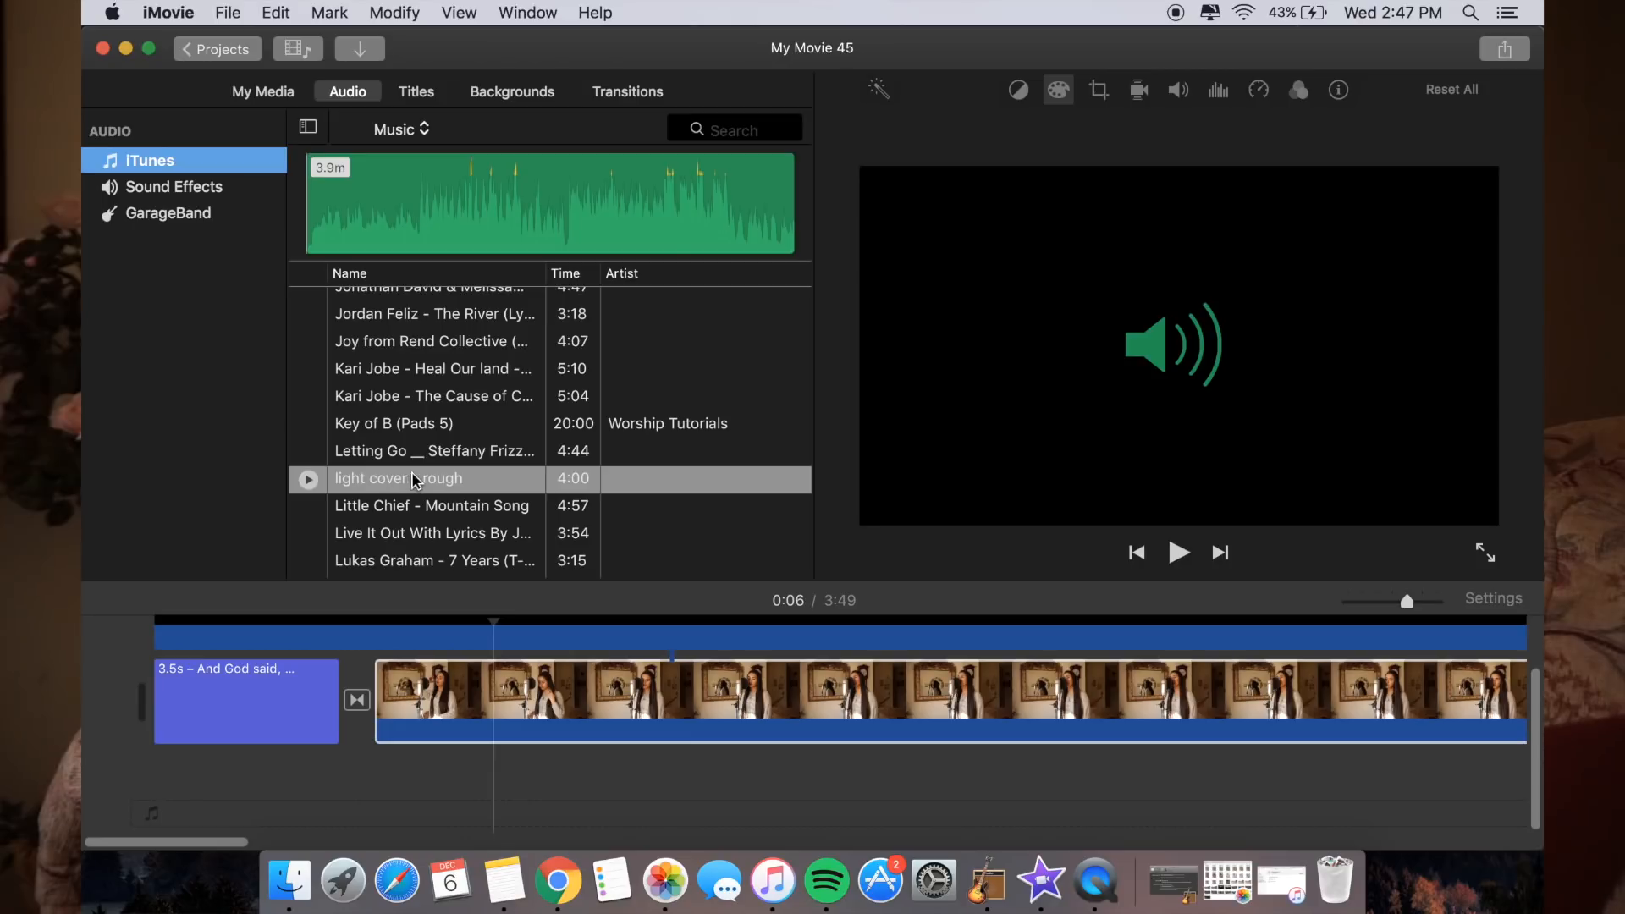
left_click(353, 487)
left_click_drag(366, 494, 306, 701)
left_click_drag(279, 772, 147, 806)
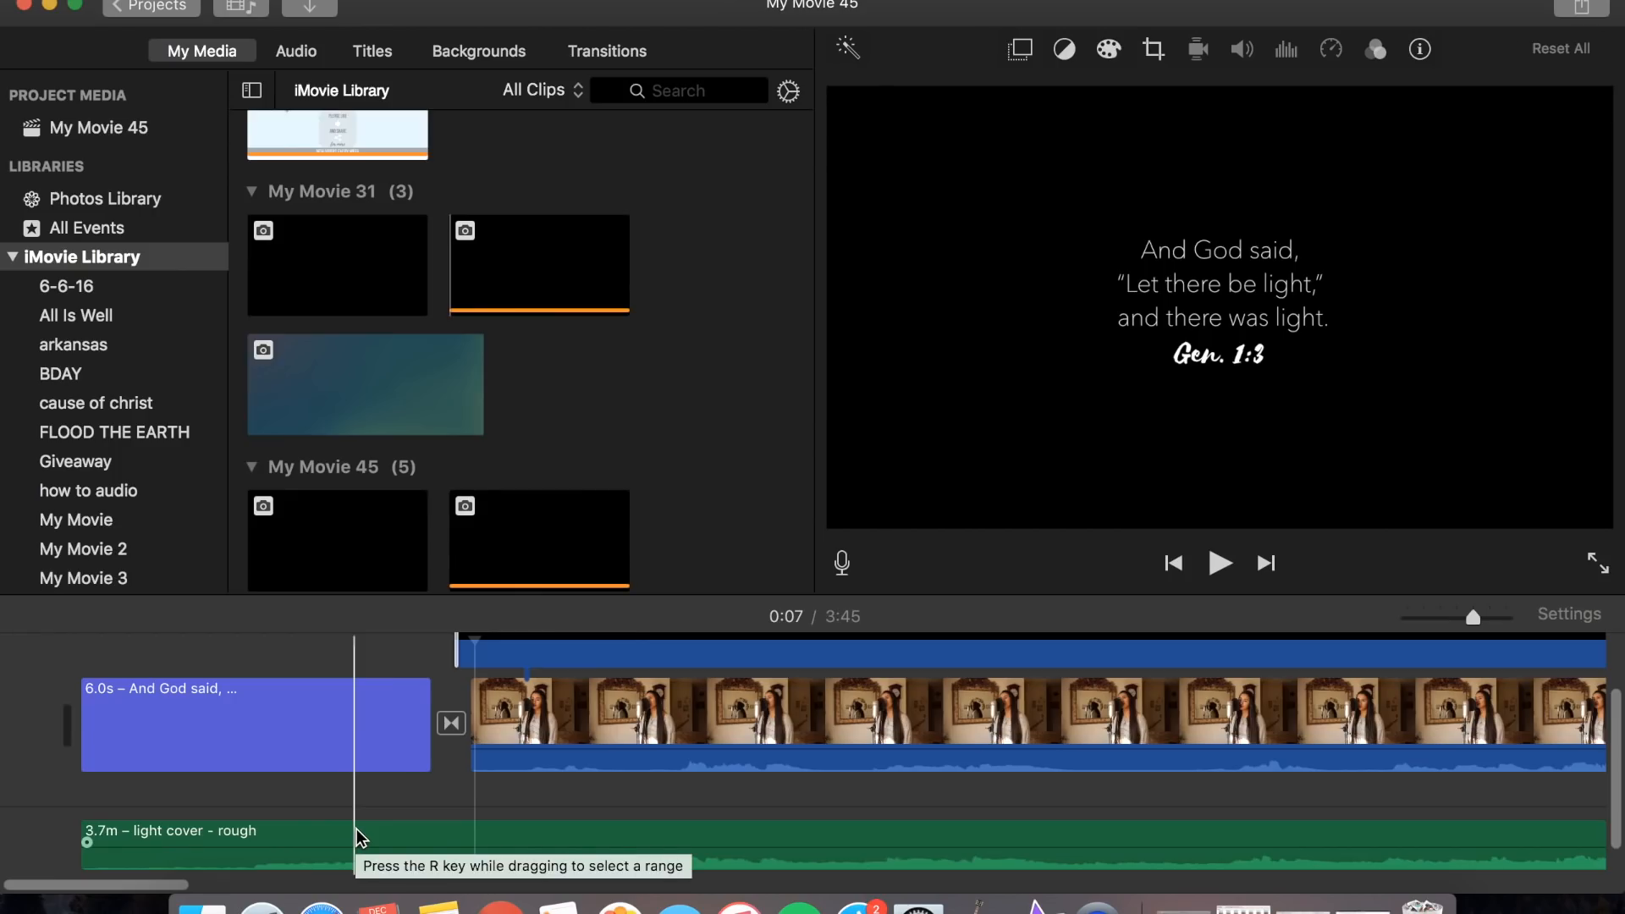
left_click(234, 744)
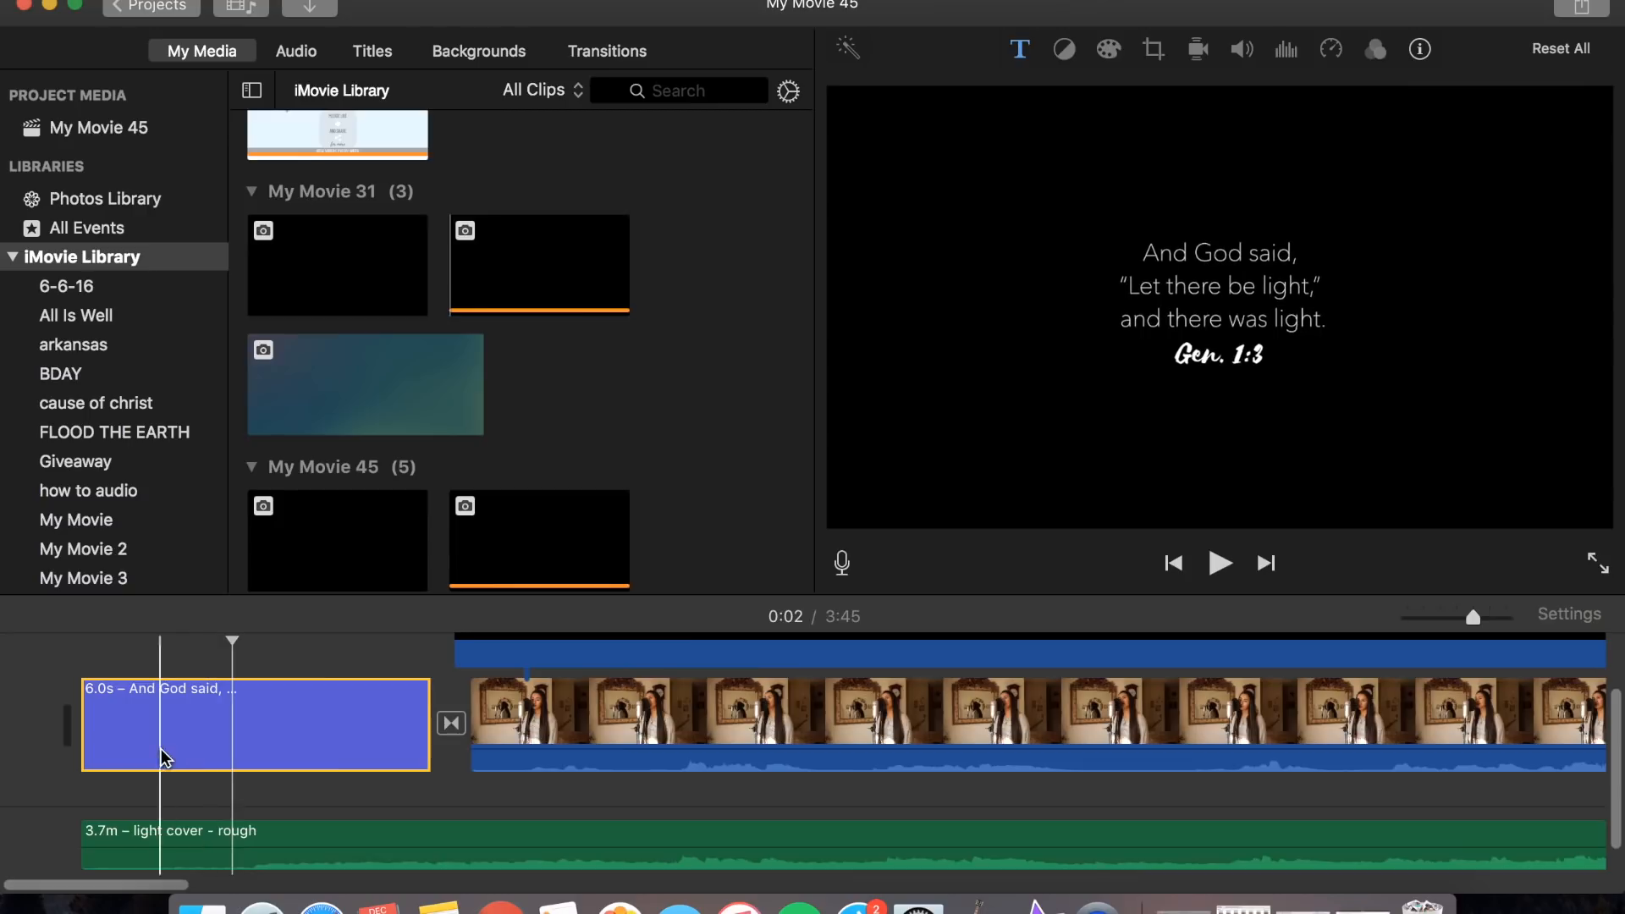
left_click(583, 715)
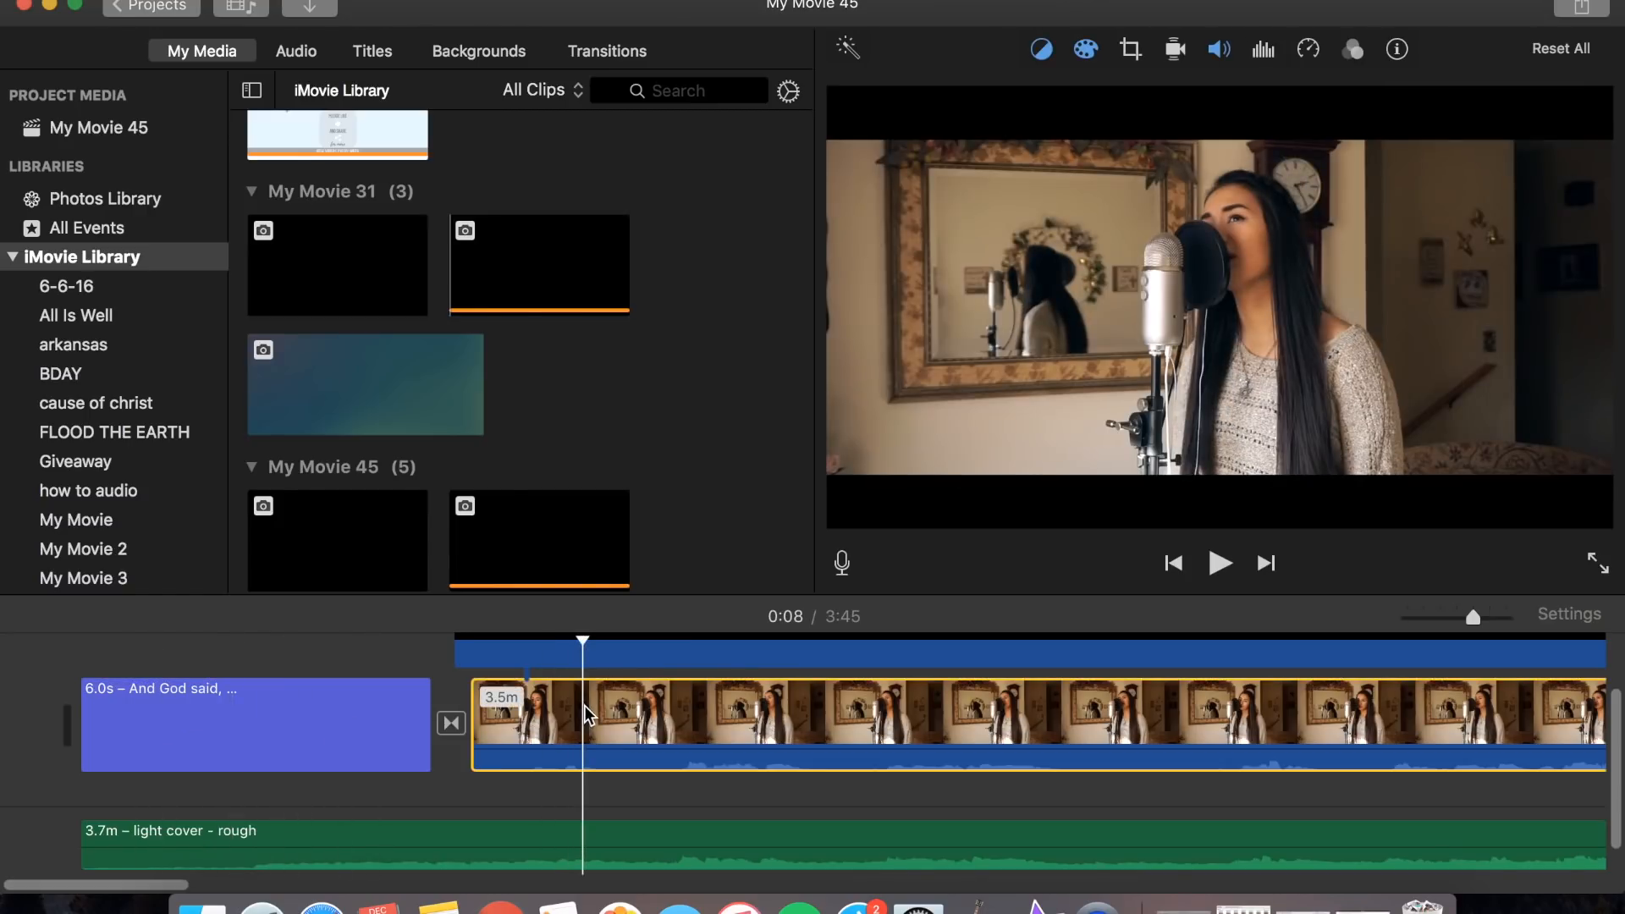
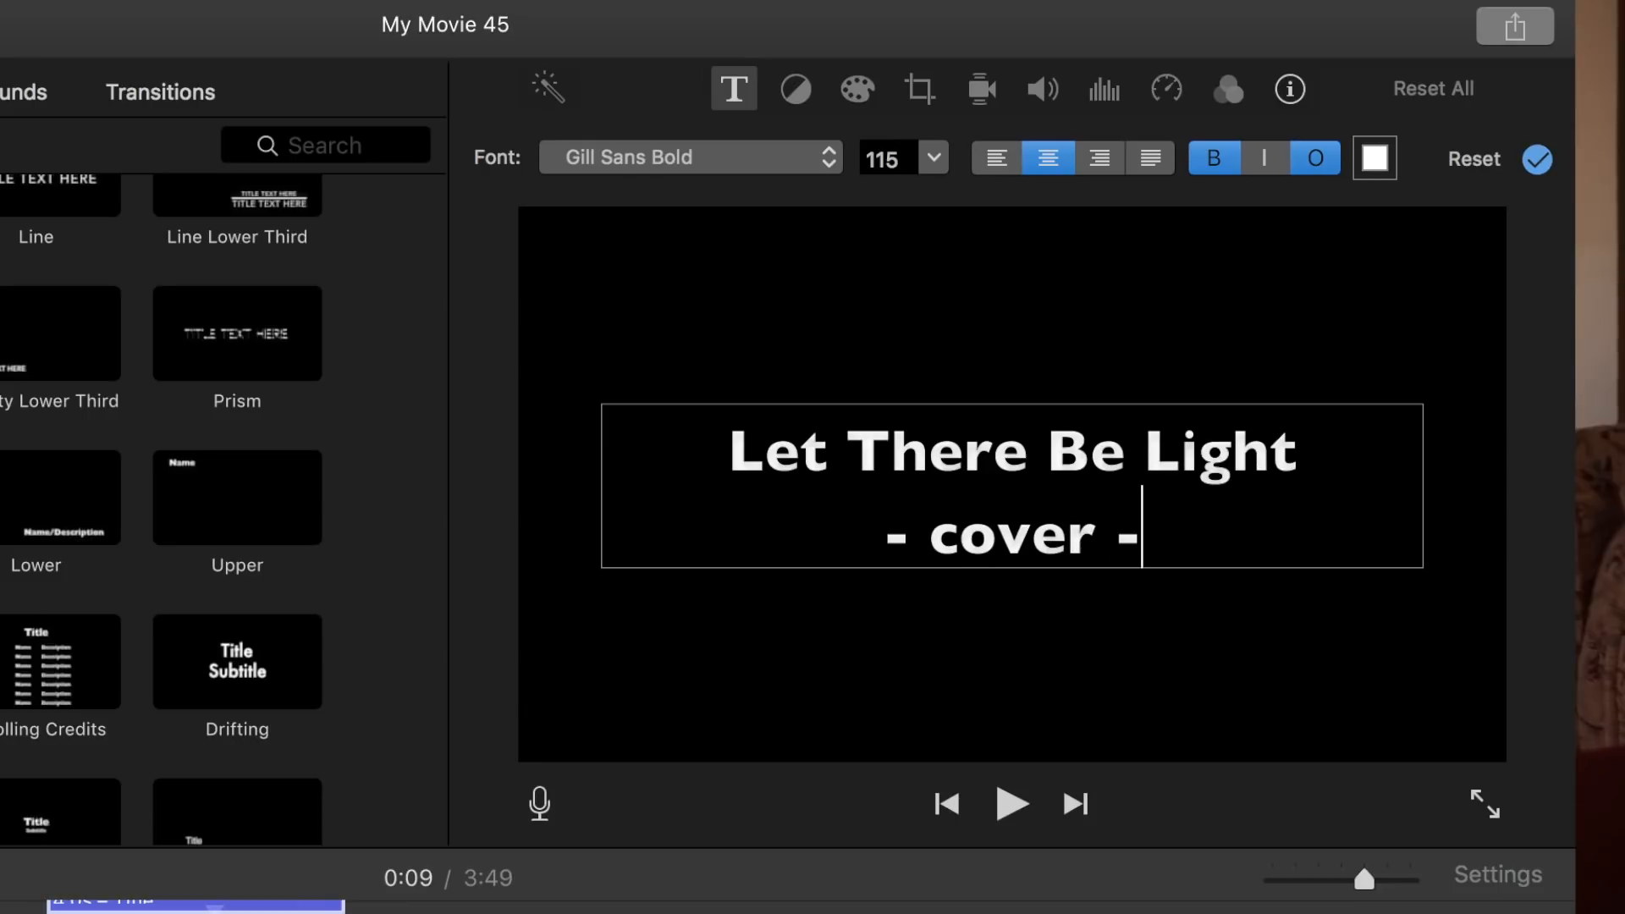
Set both lines of the song title to the Avenir Next Ultra Light font and turn off the text outline
key("super+a")
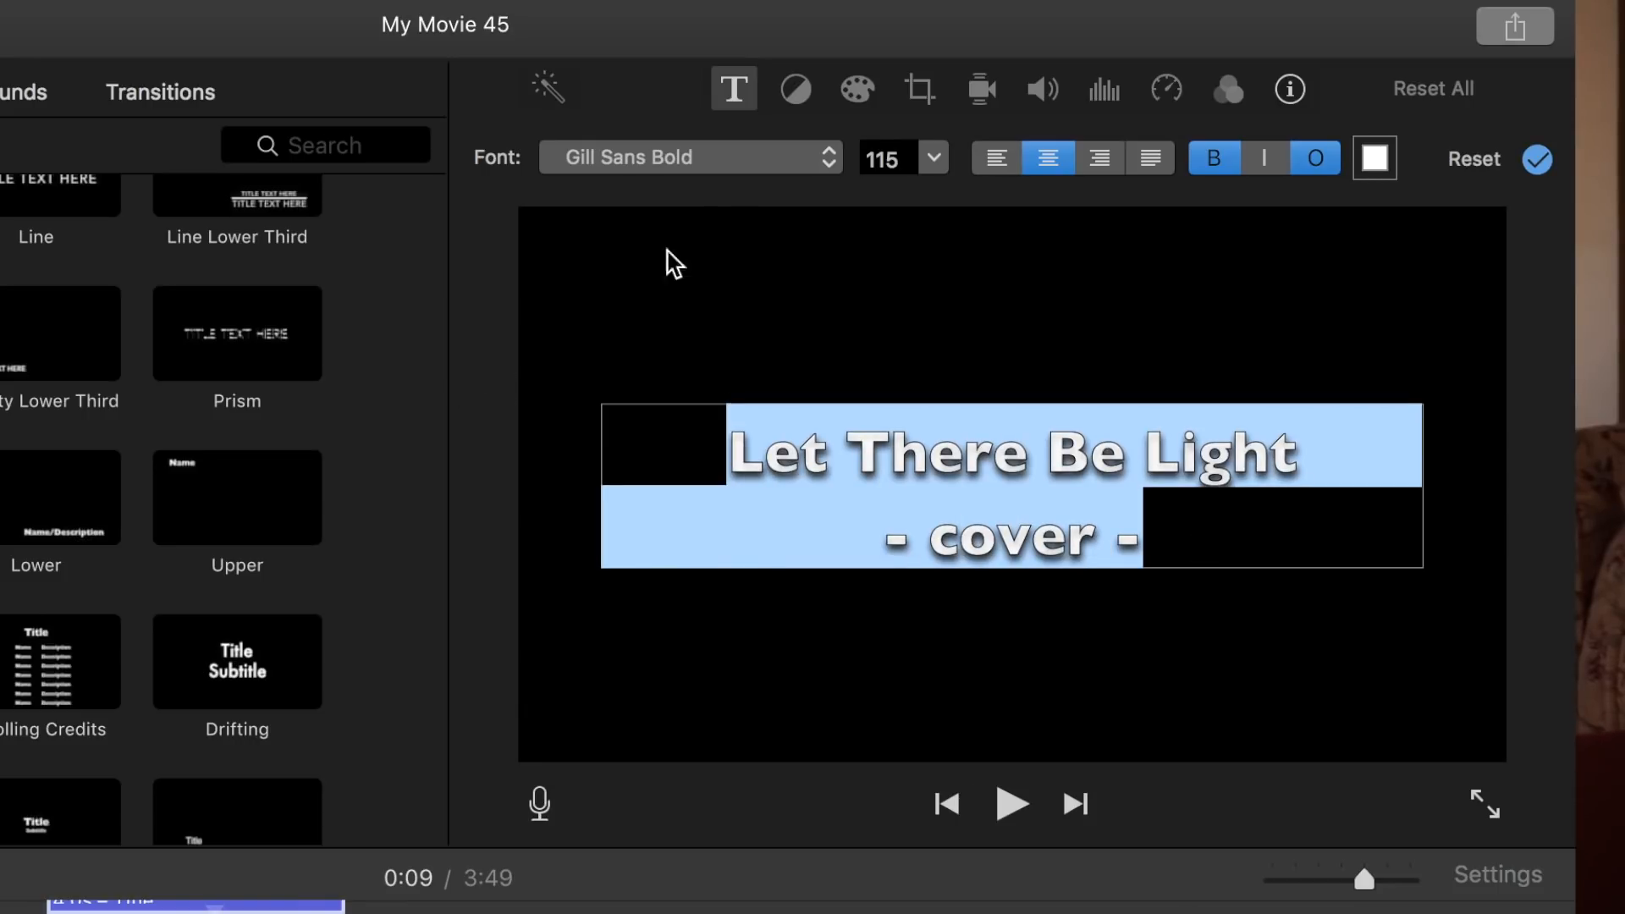
left_click(738, 181)
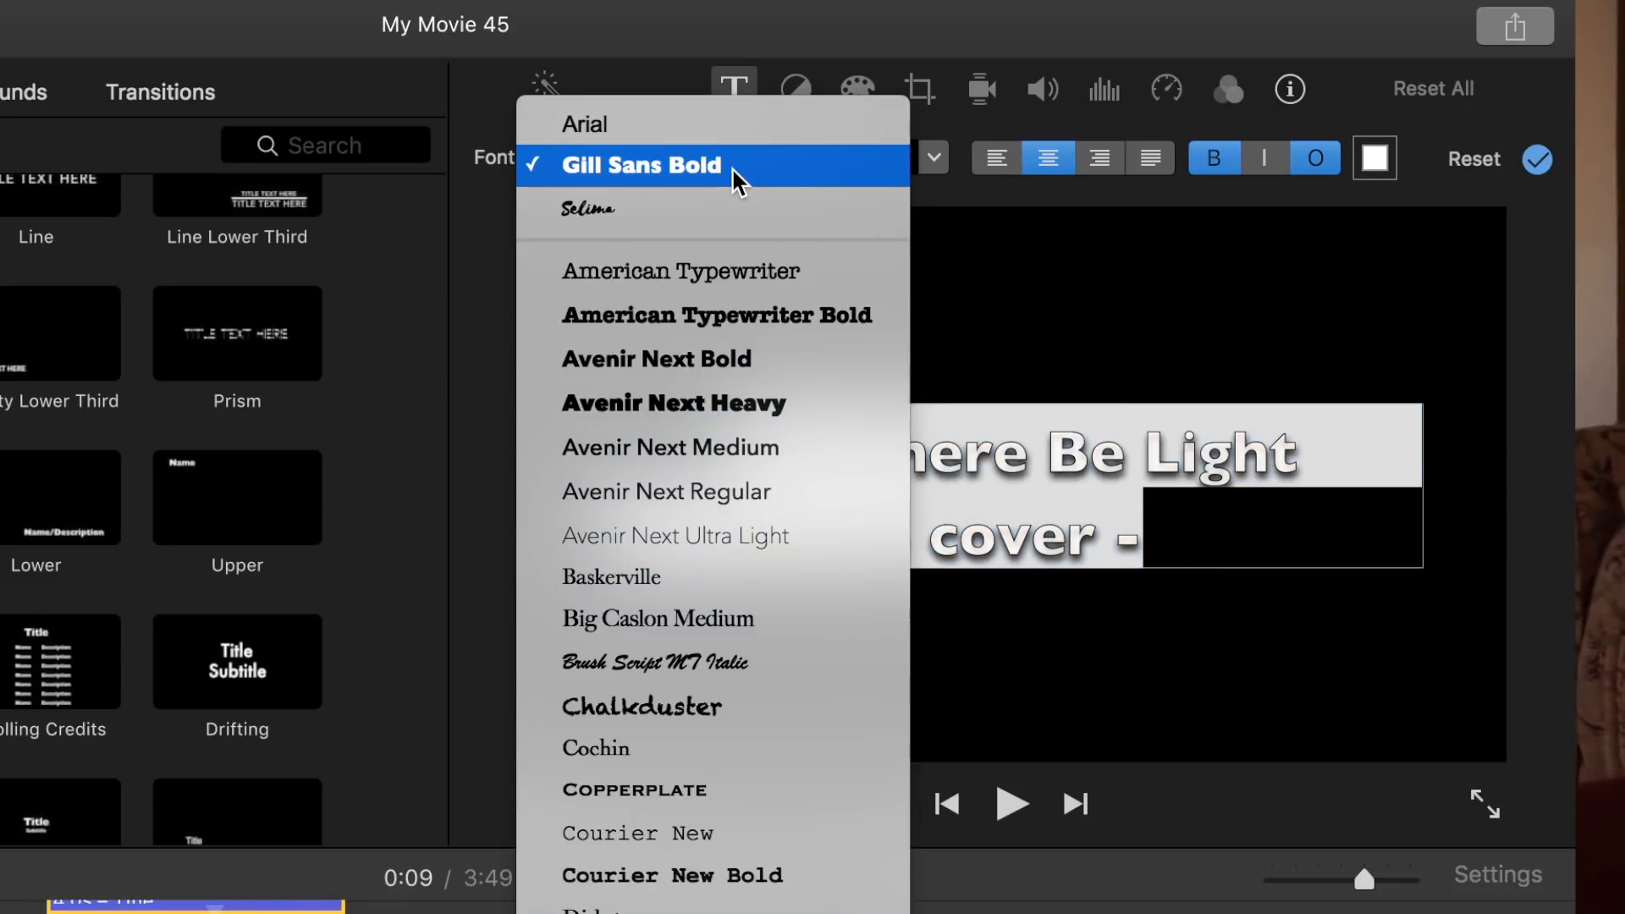
left_click(697, 542)
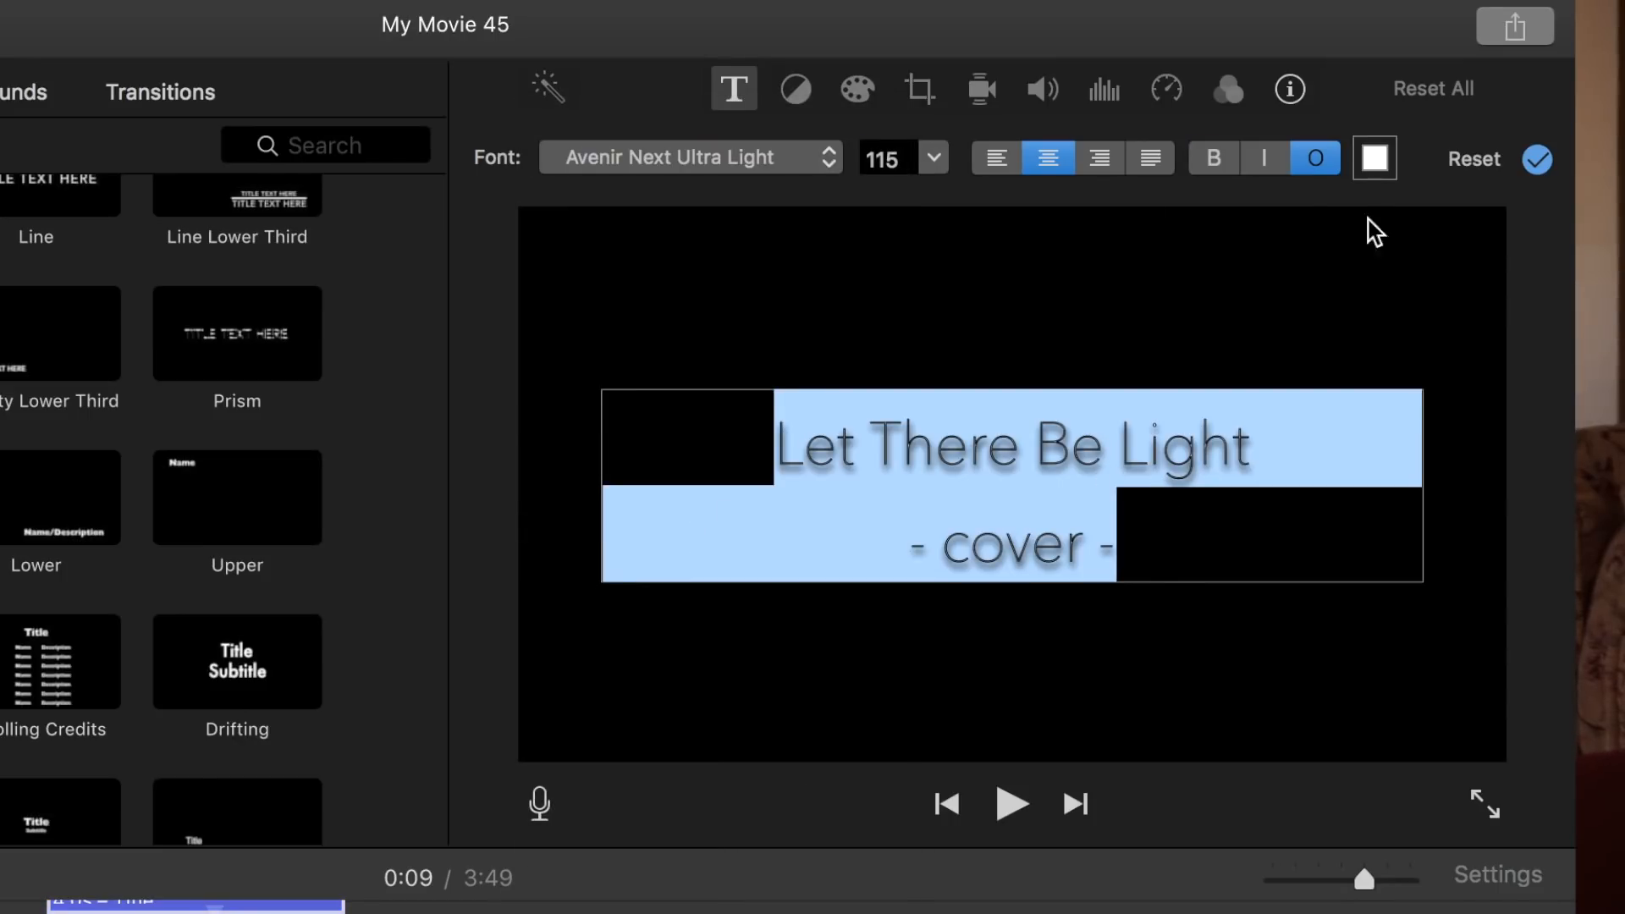
left_click(1318, 166)
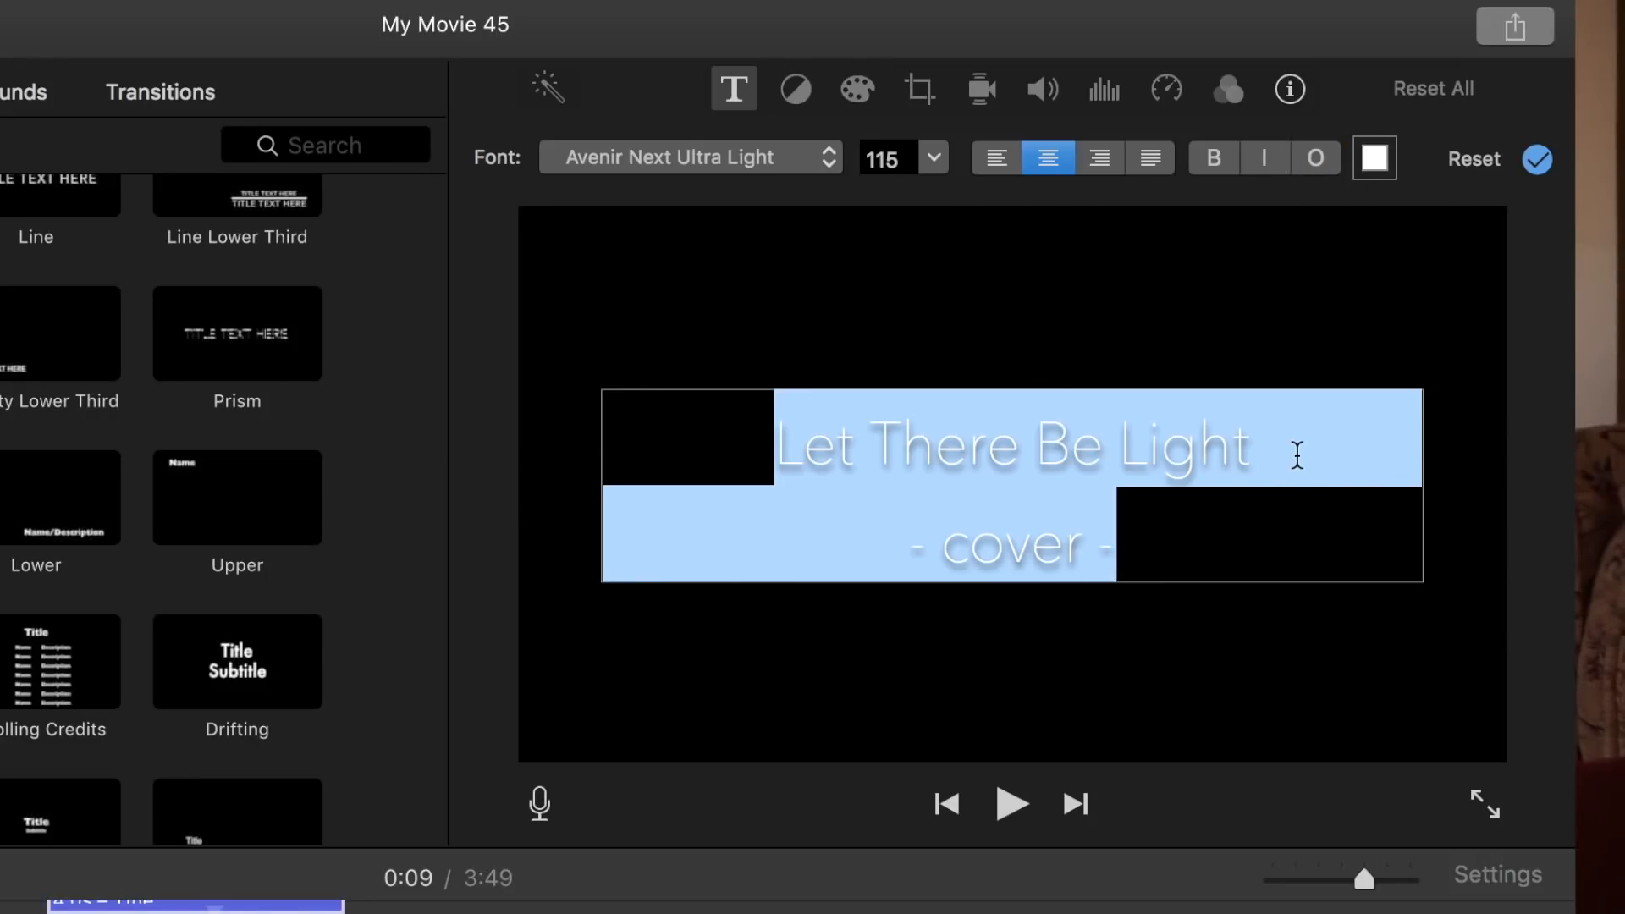
Replace the first line of the title with "LET THERE BE LIGHT" in capitals
left_click(1297, 455)
left_click_drag(1297, 454, 767, 393)
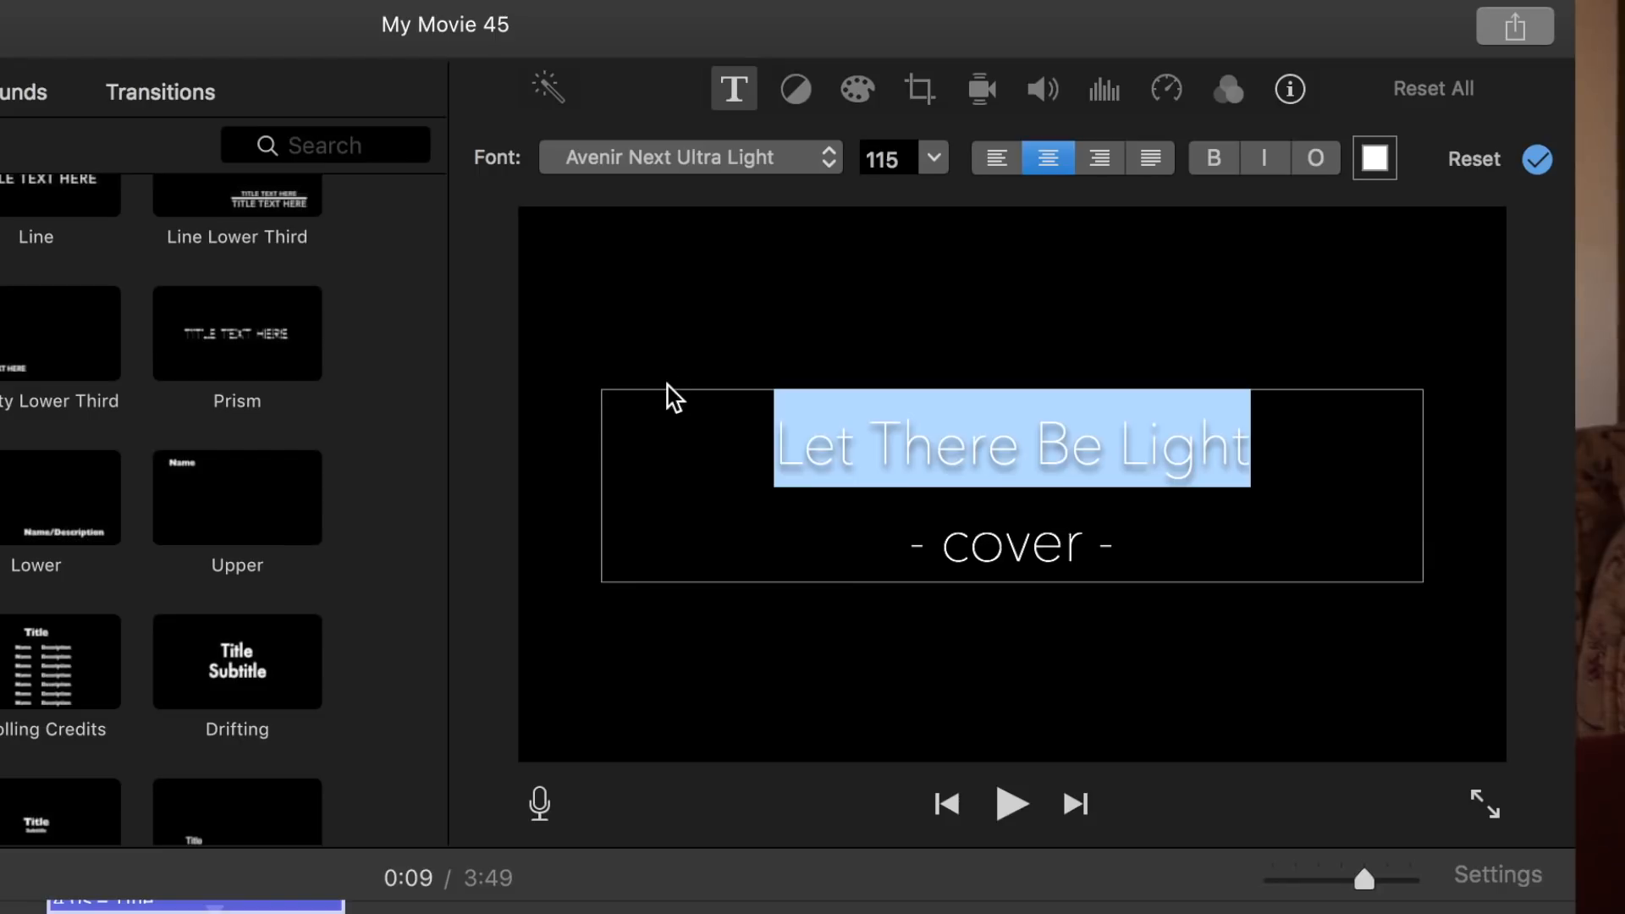
key("BackSpace")
type("LET THERE BE LI")
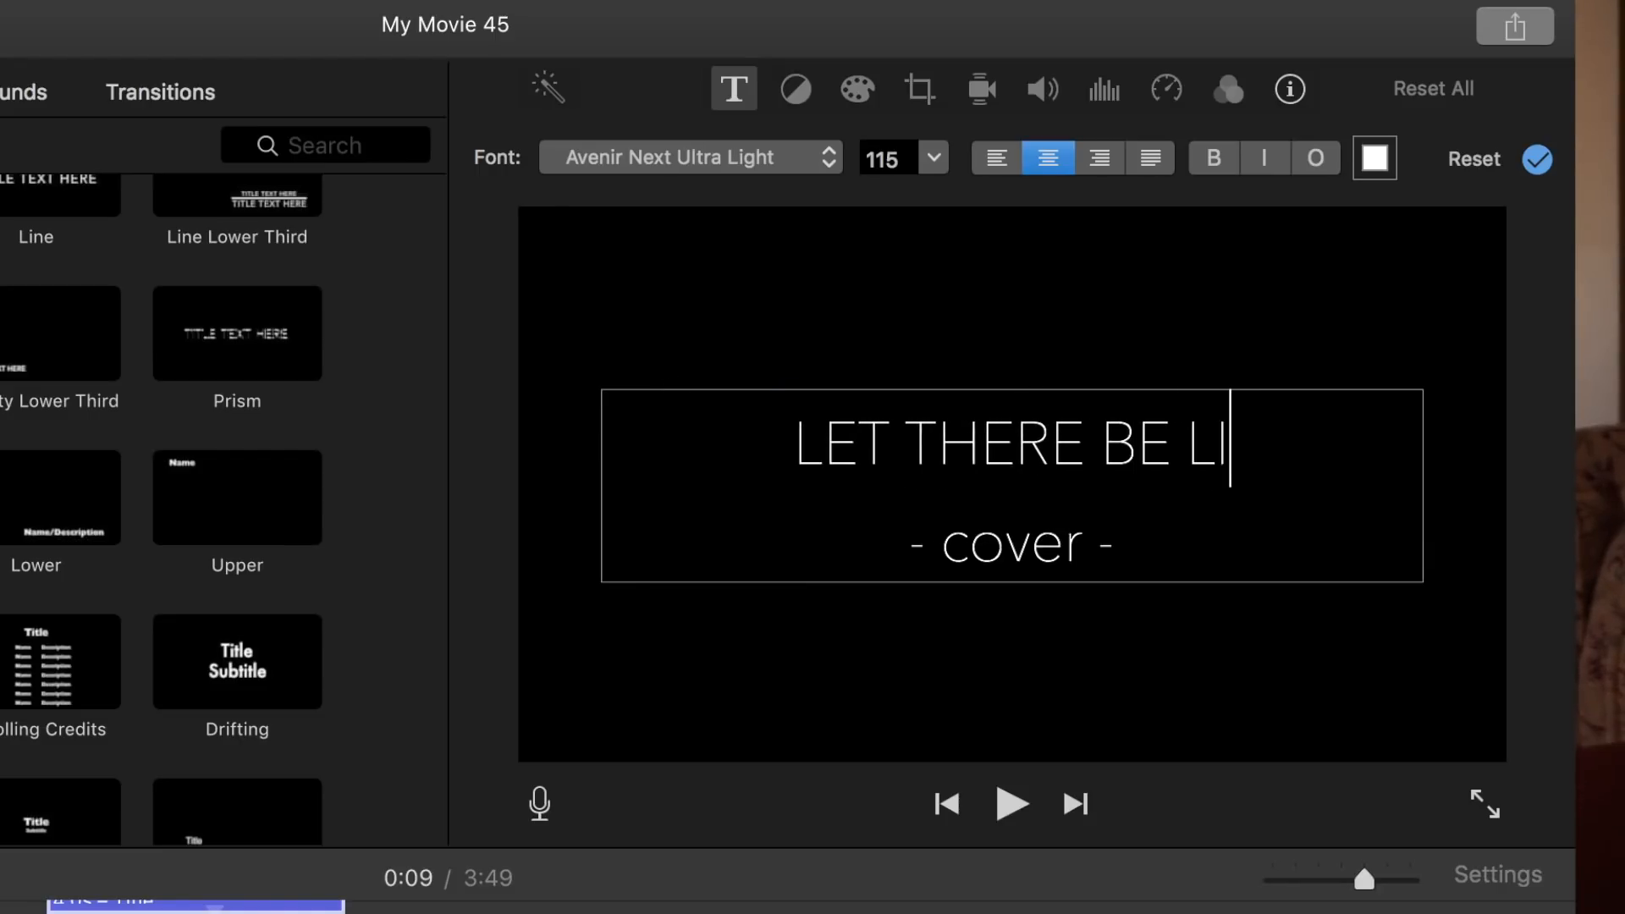
type("GHT")
Set the font size of the "LET THERE BE LIGHT" line to 124 after trying 146
left_click_drag(1284, 446, 652, 440)
left_click(931, 169)
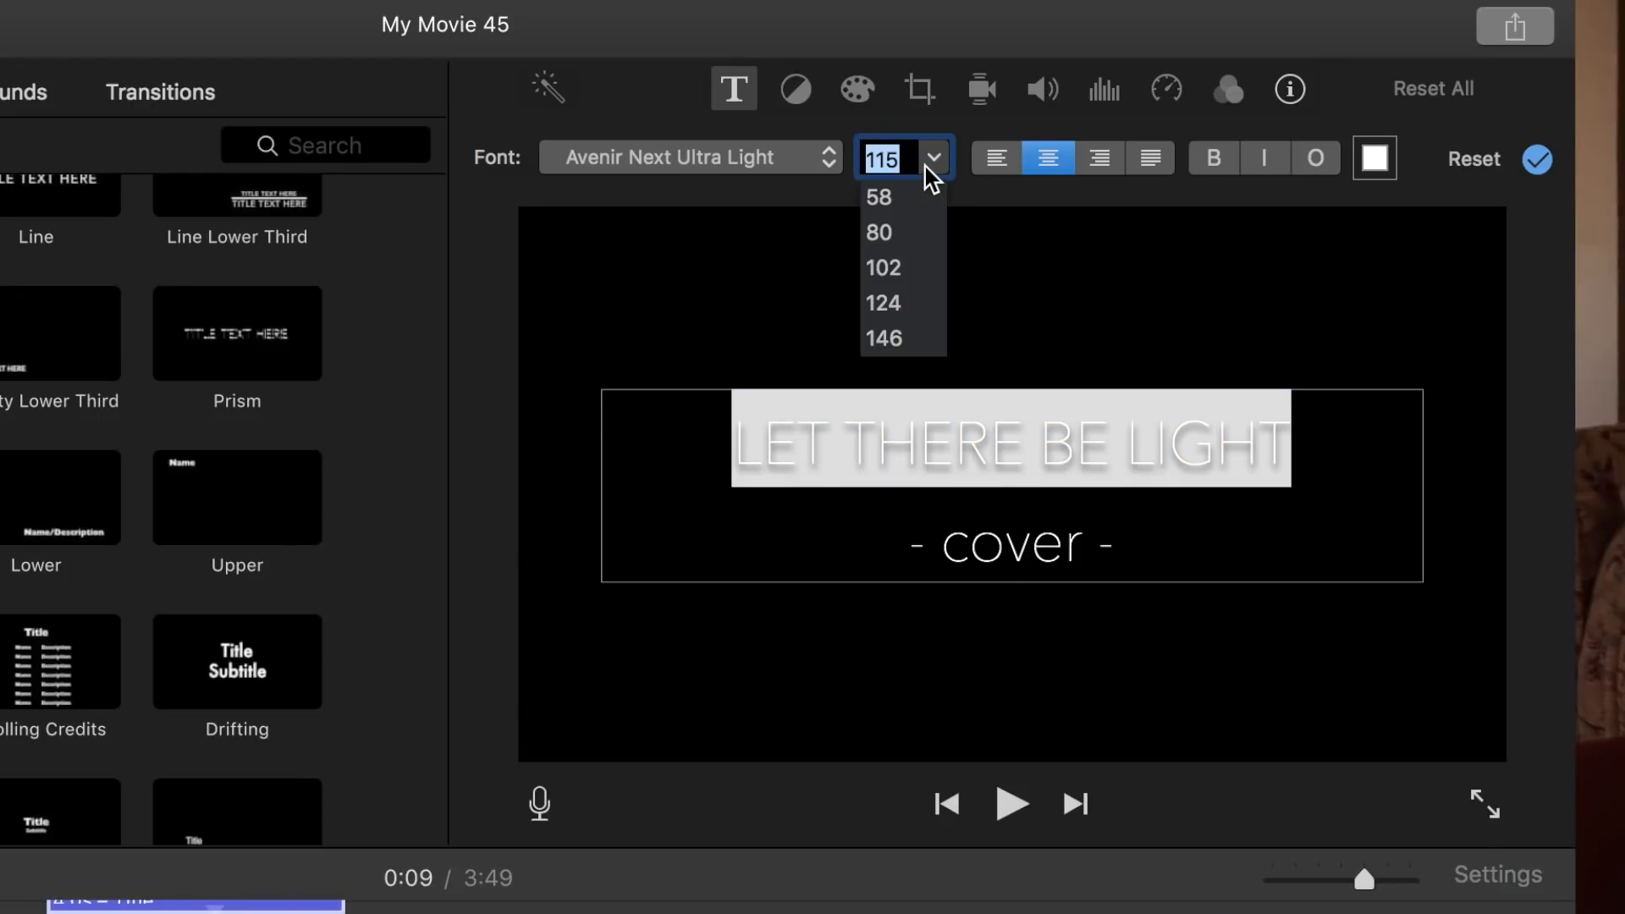
left_click(899, 339)
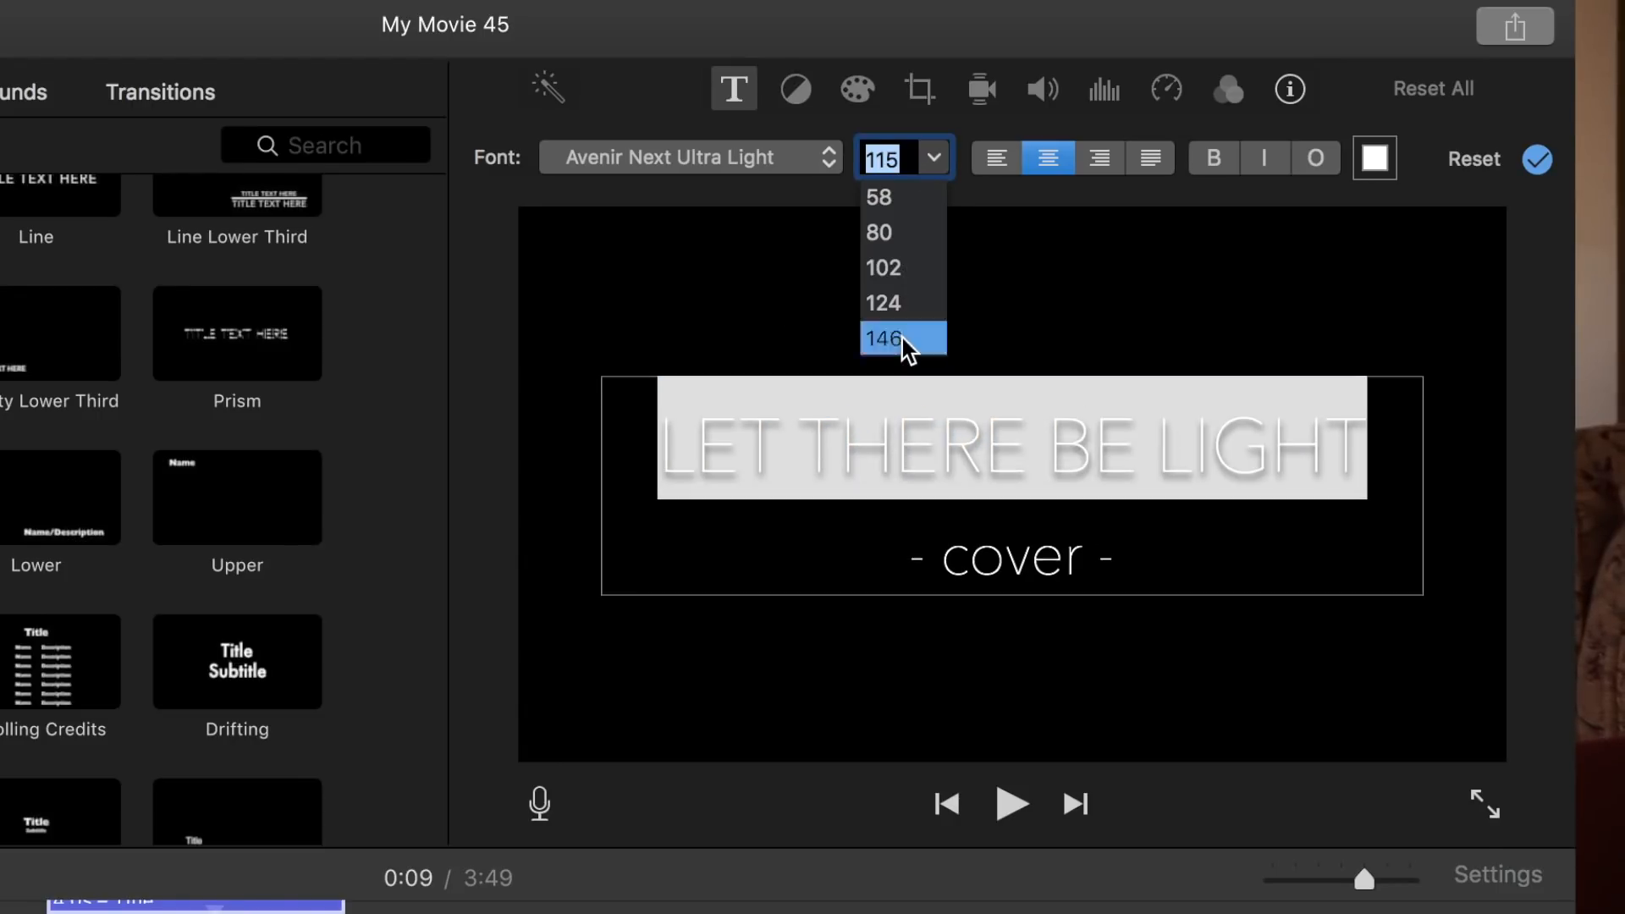
left_click(935, 169)
scroll(914, 261, "up", 2)
left_click(912, 242)
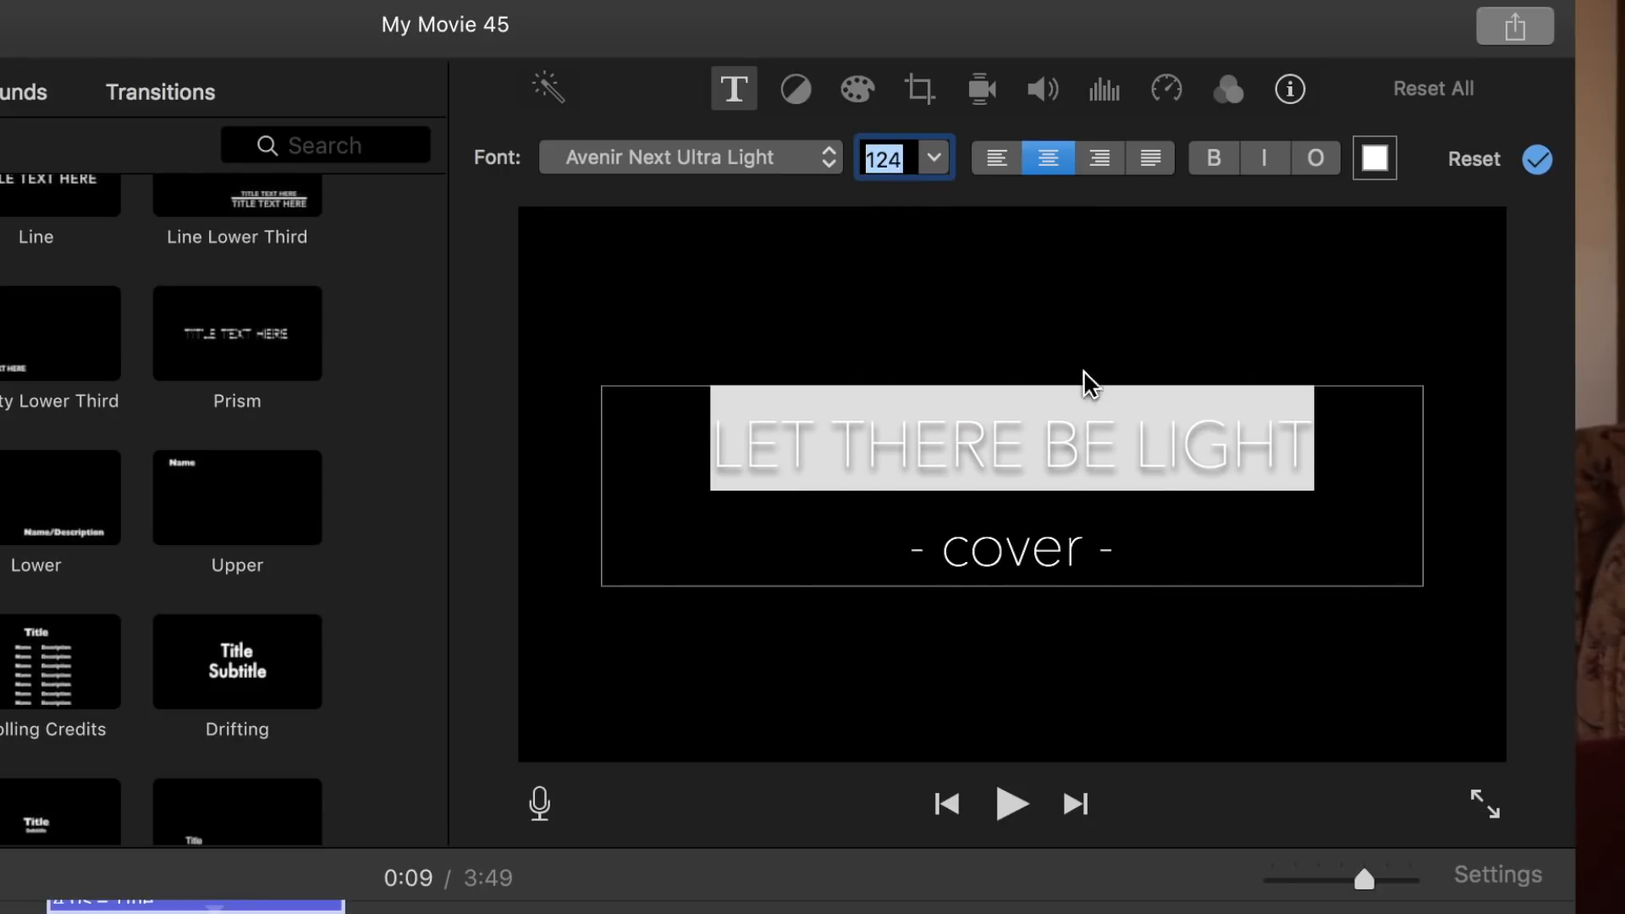
Set the font size of the "- cover -" line to 58 after trying 80, and finish editing the title
left_click(1144, 545)
left_click(1146, 545)
left_click_drag(1146, 546, 863, 552)
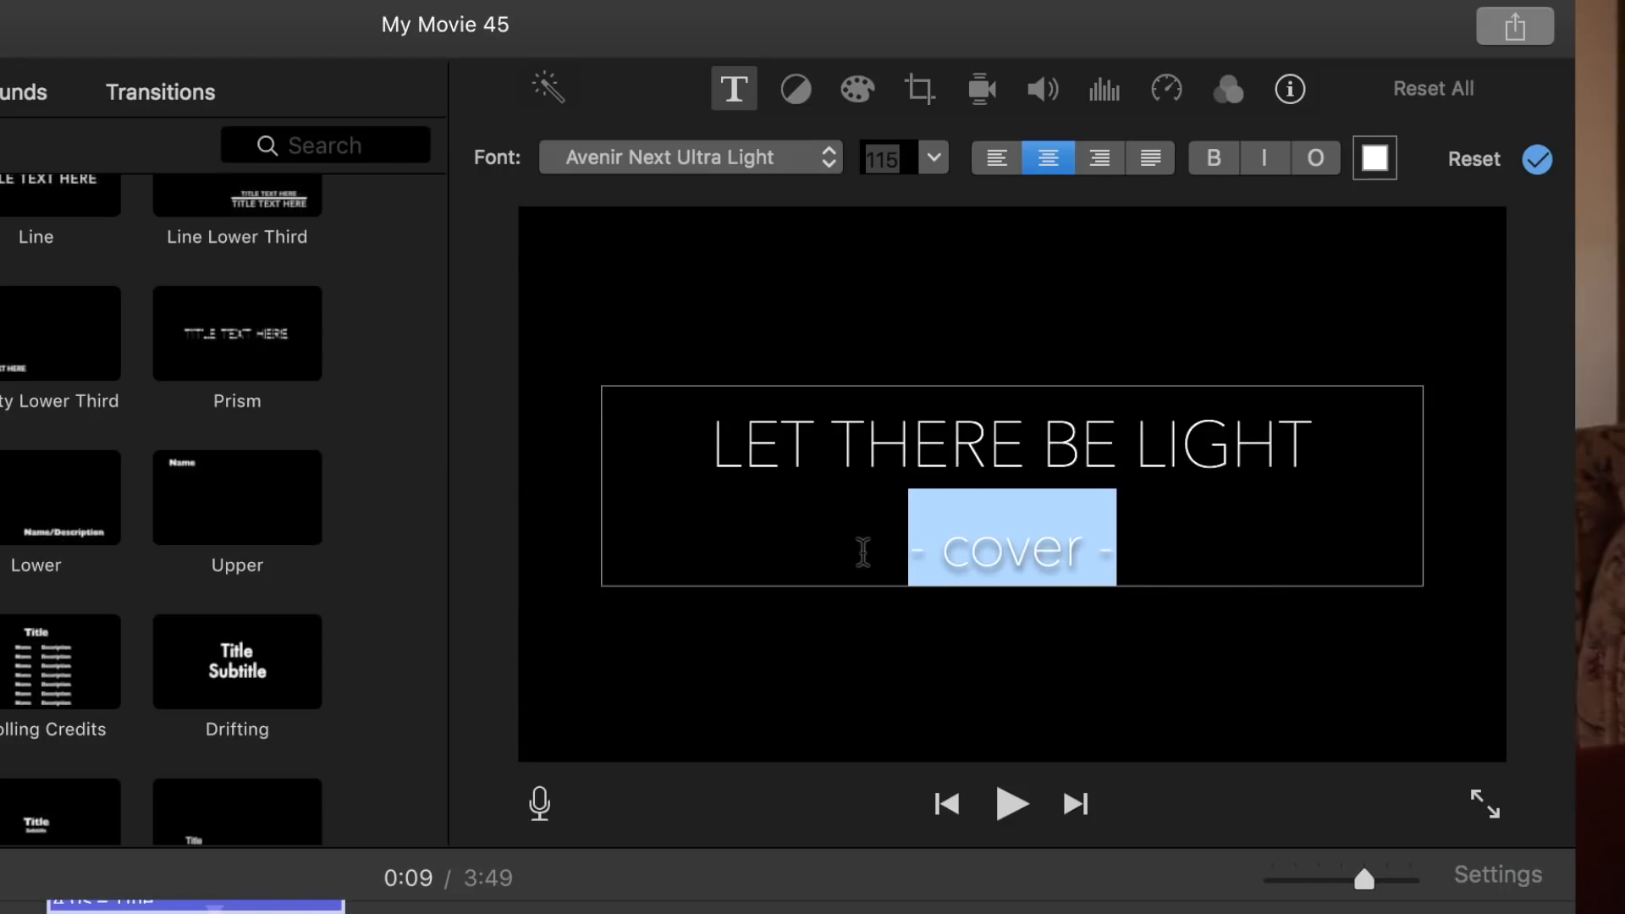
left_click(942, 159)
scroll(929, 245, "up", 3)
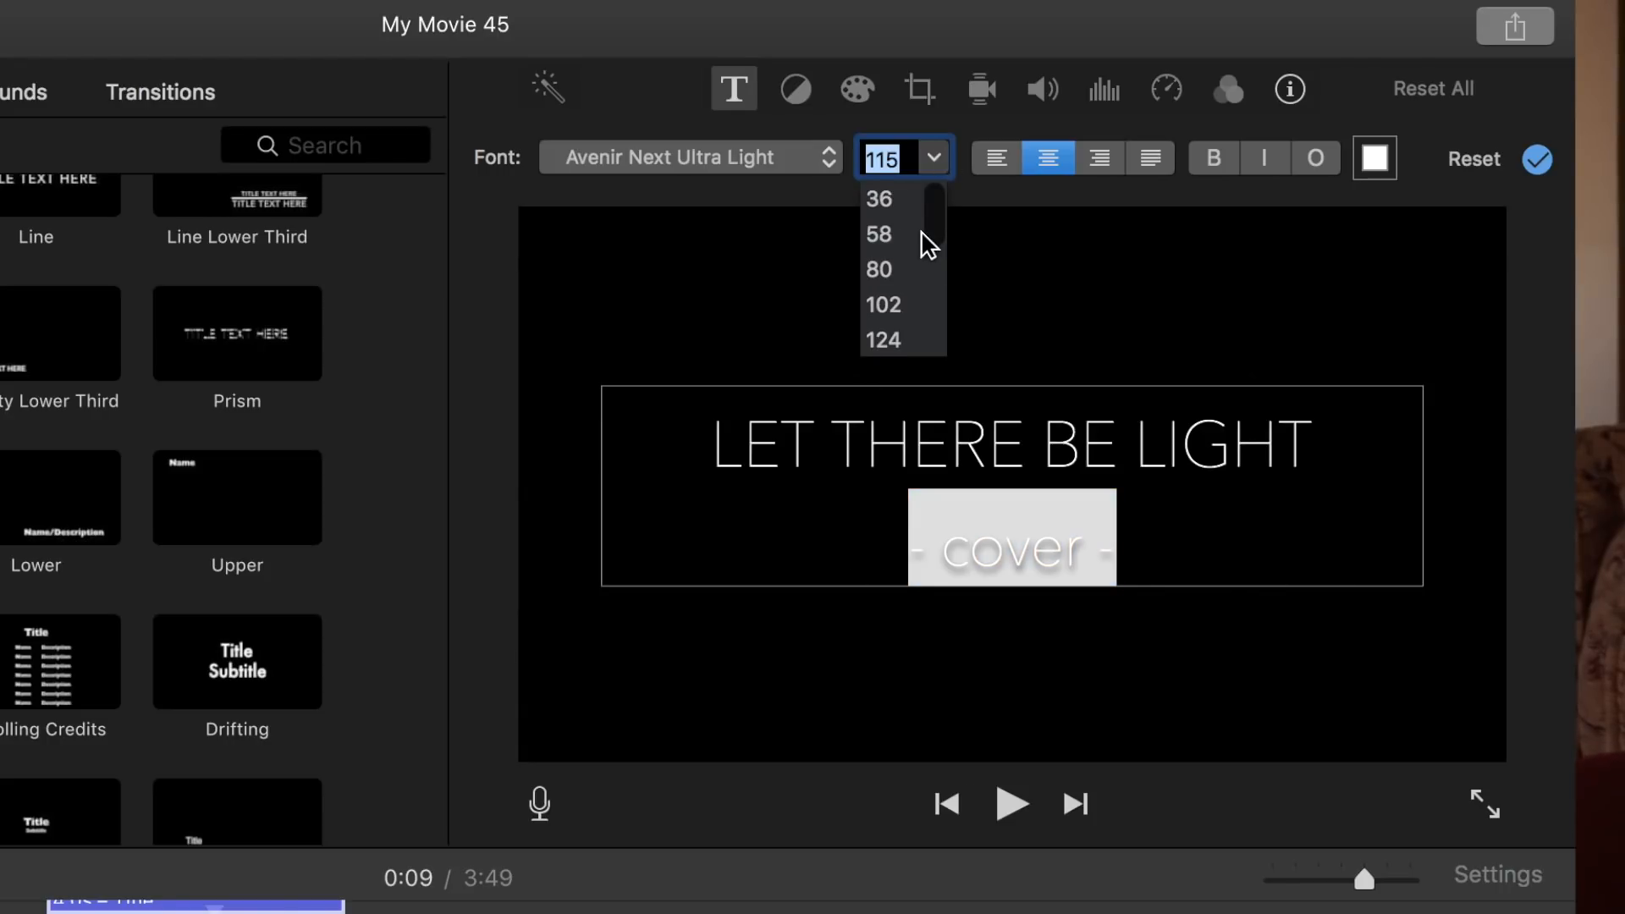
left_click(900, 269)
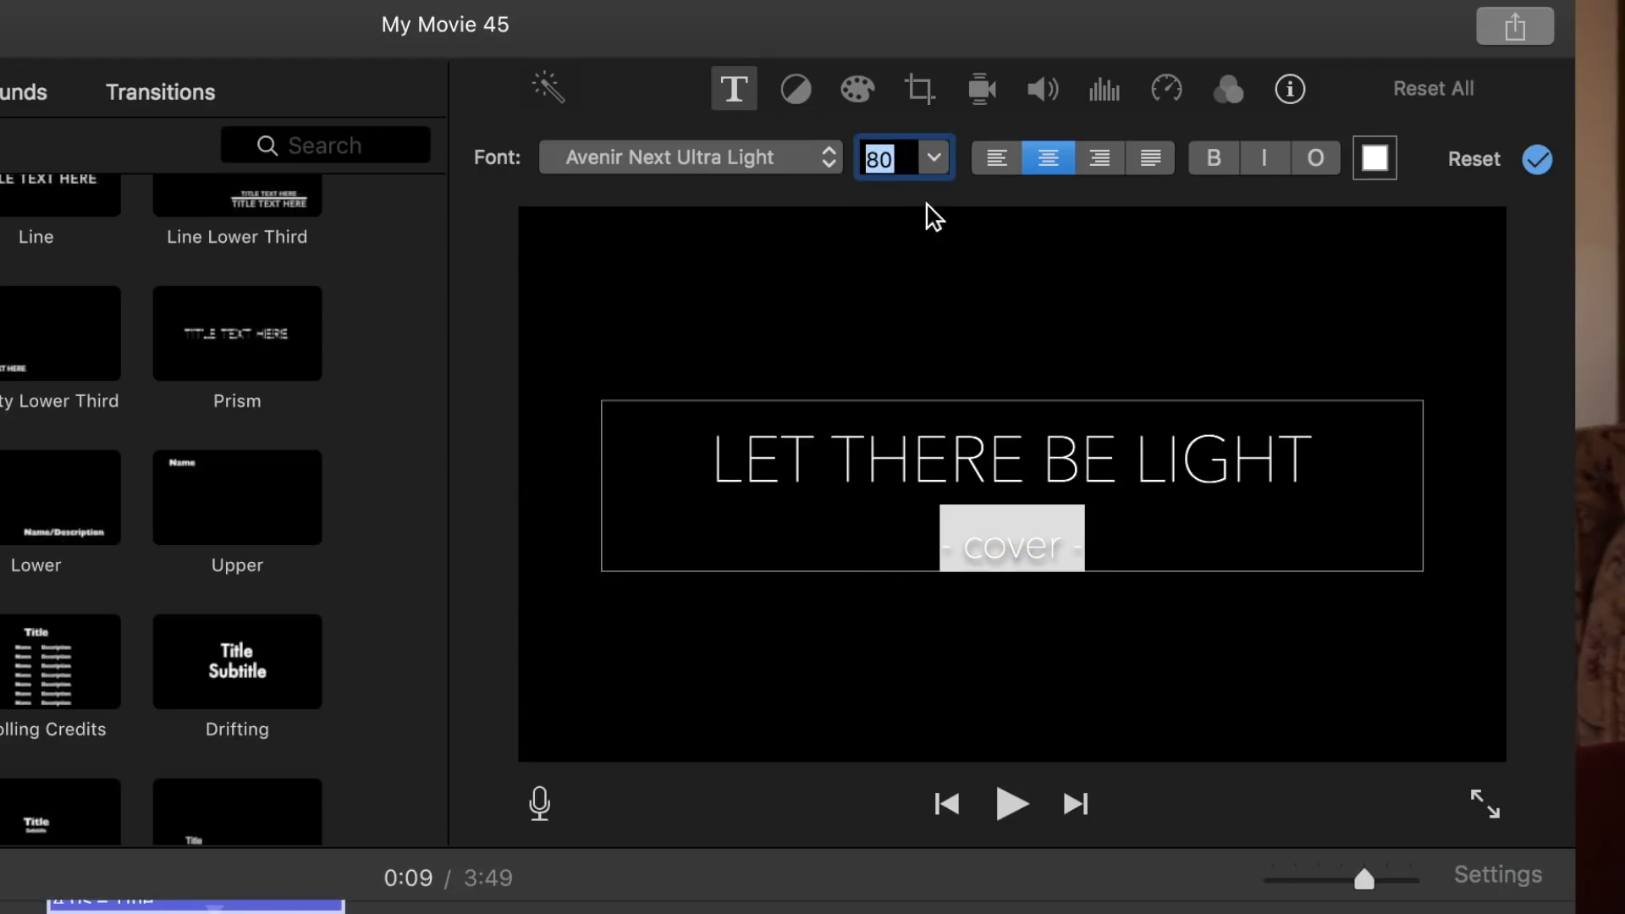
left_click(934, 165)
scroll(906, 232, "up", 2)
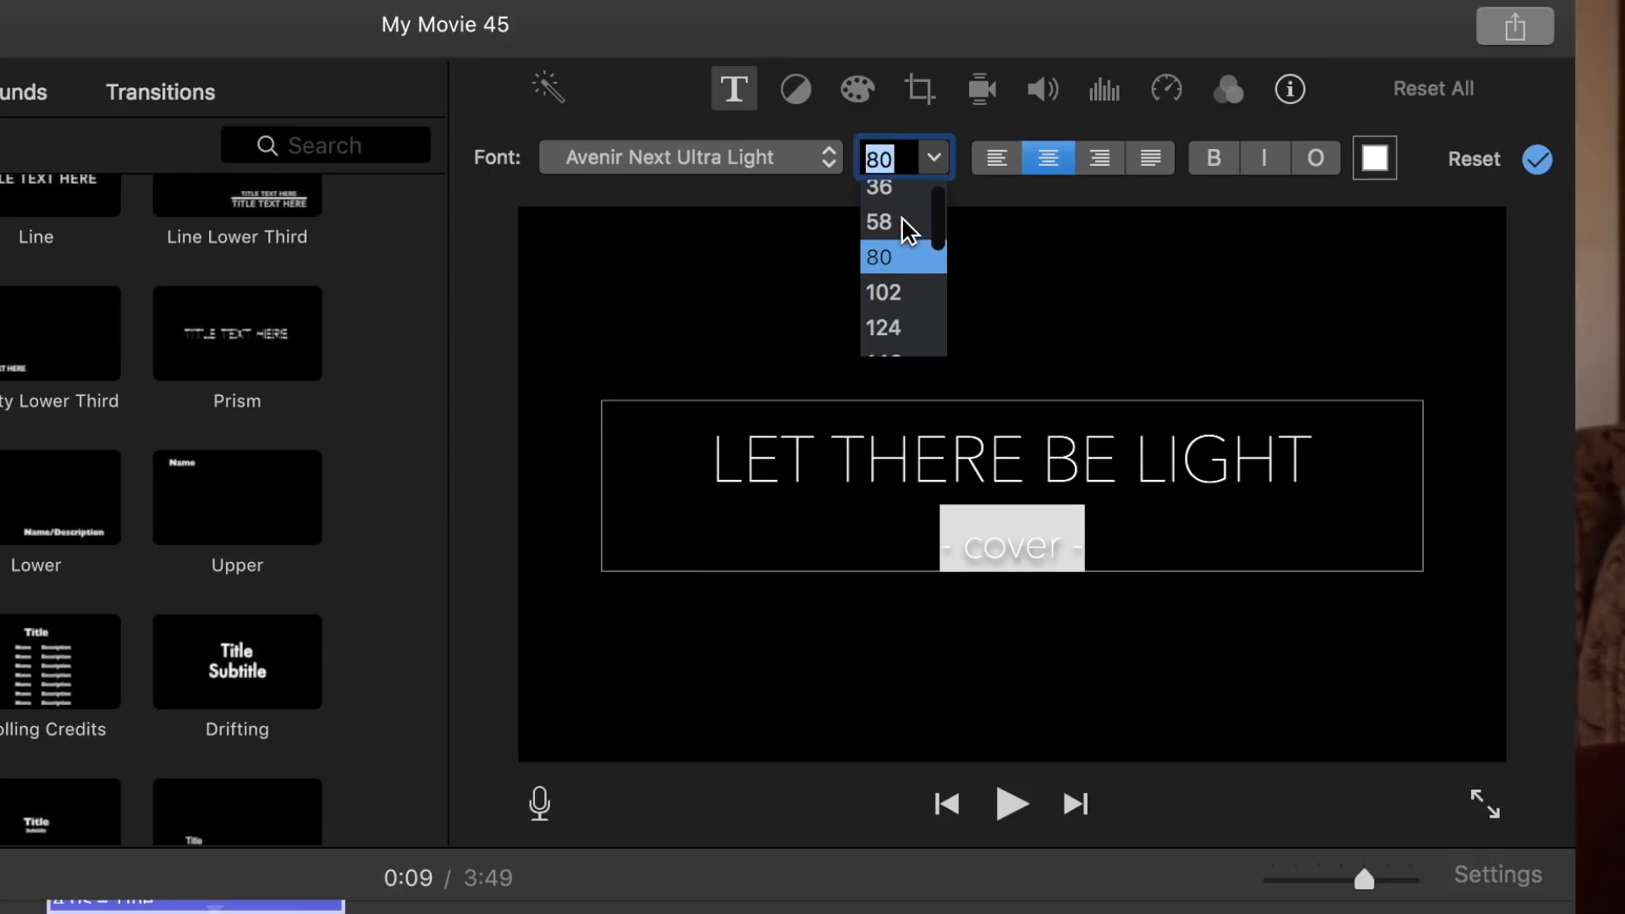
left_click(902, 222)
left_click(1138, 335)
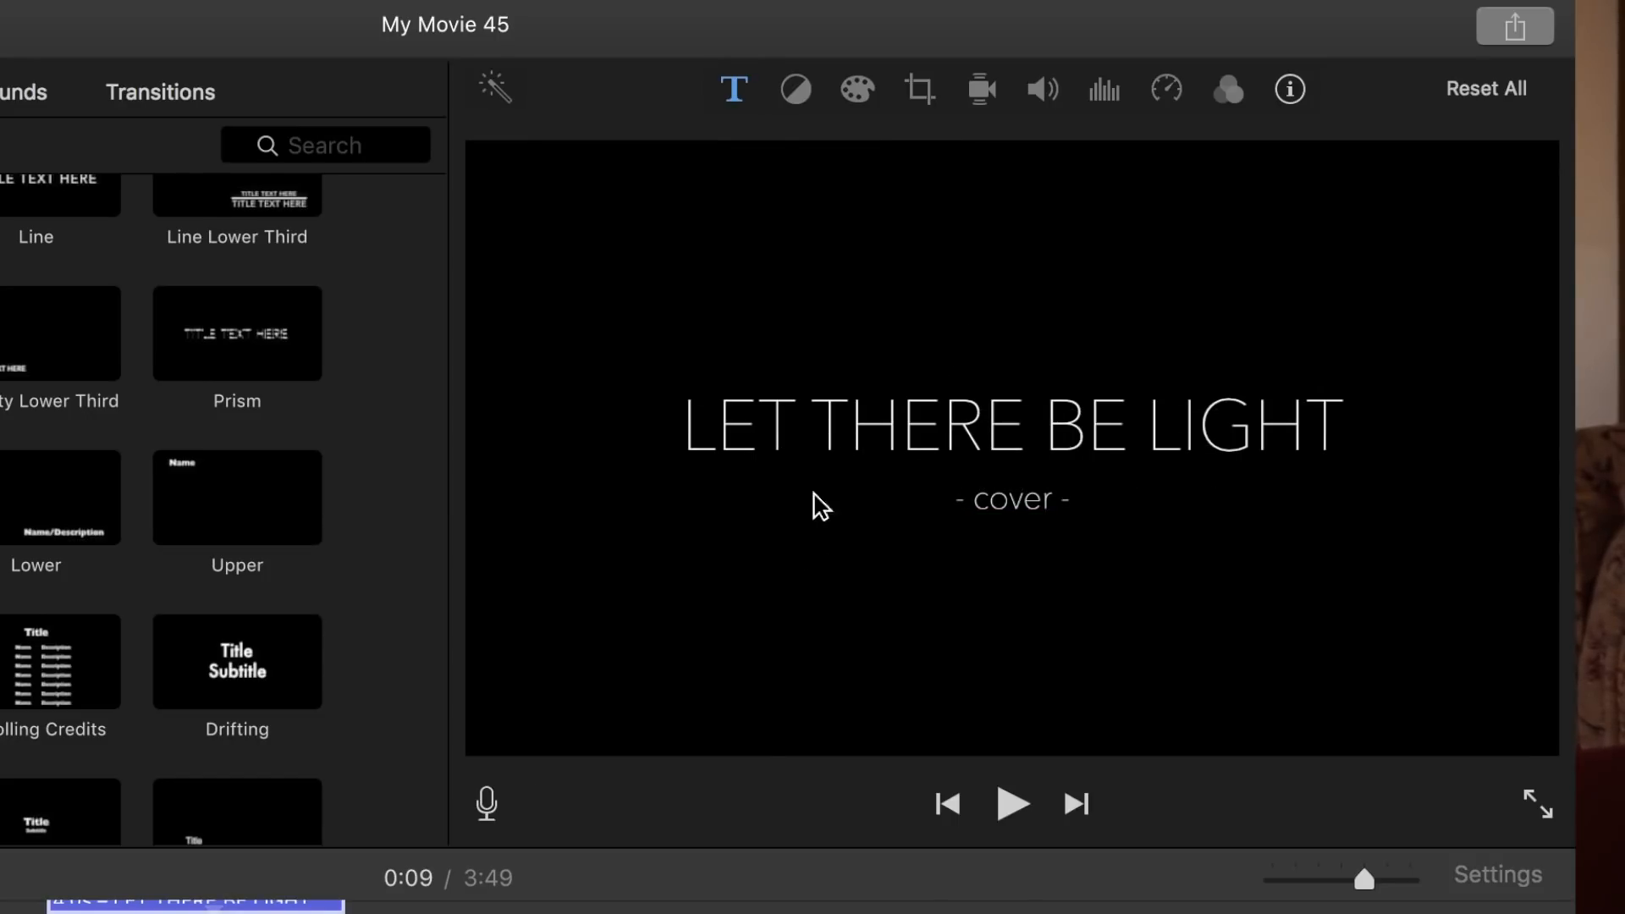
Insert an extra space between each of the words in the "LET THERE BE LIGHT" line
double_click(826, 435)
left_click(831, 467)
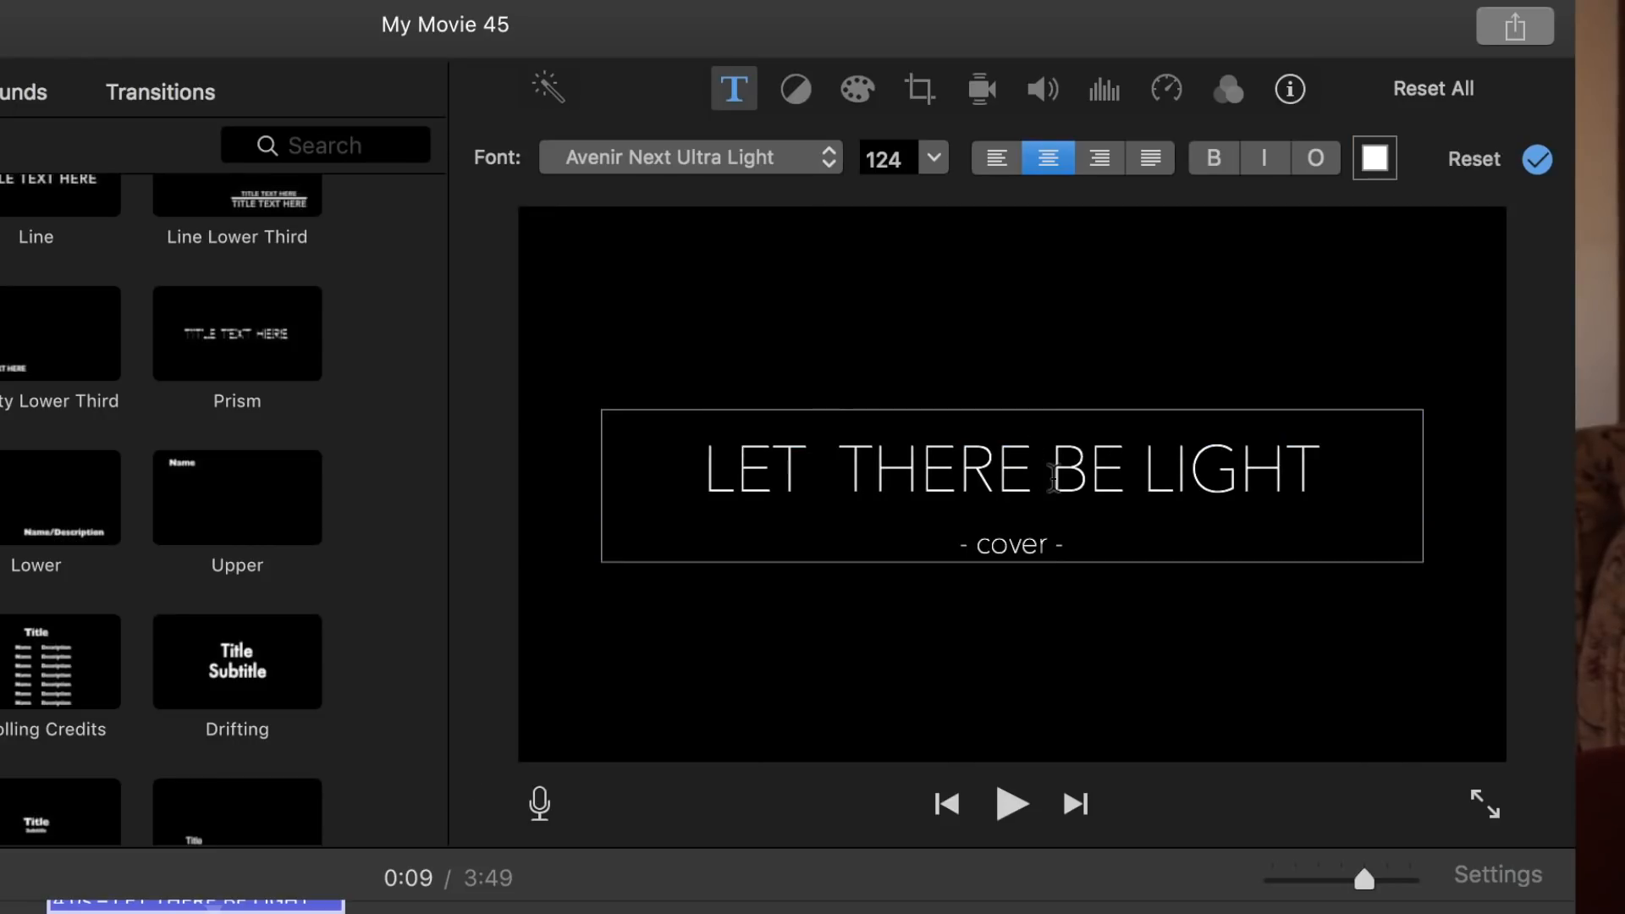
left_click(1053, 478)
left_click(1142, 483)
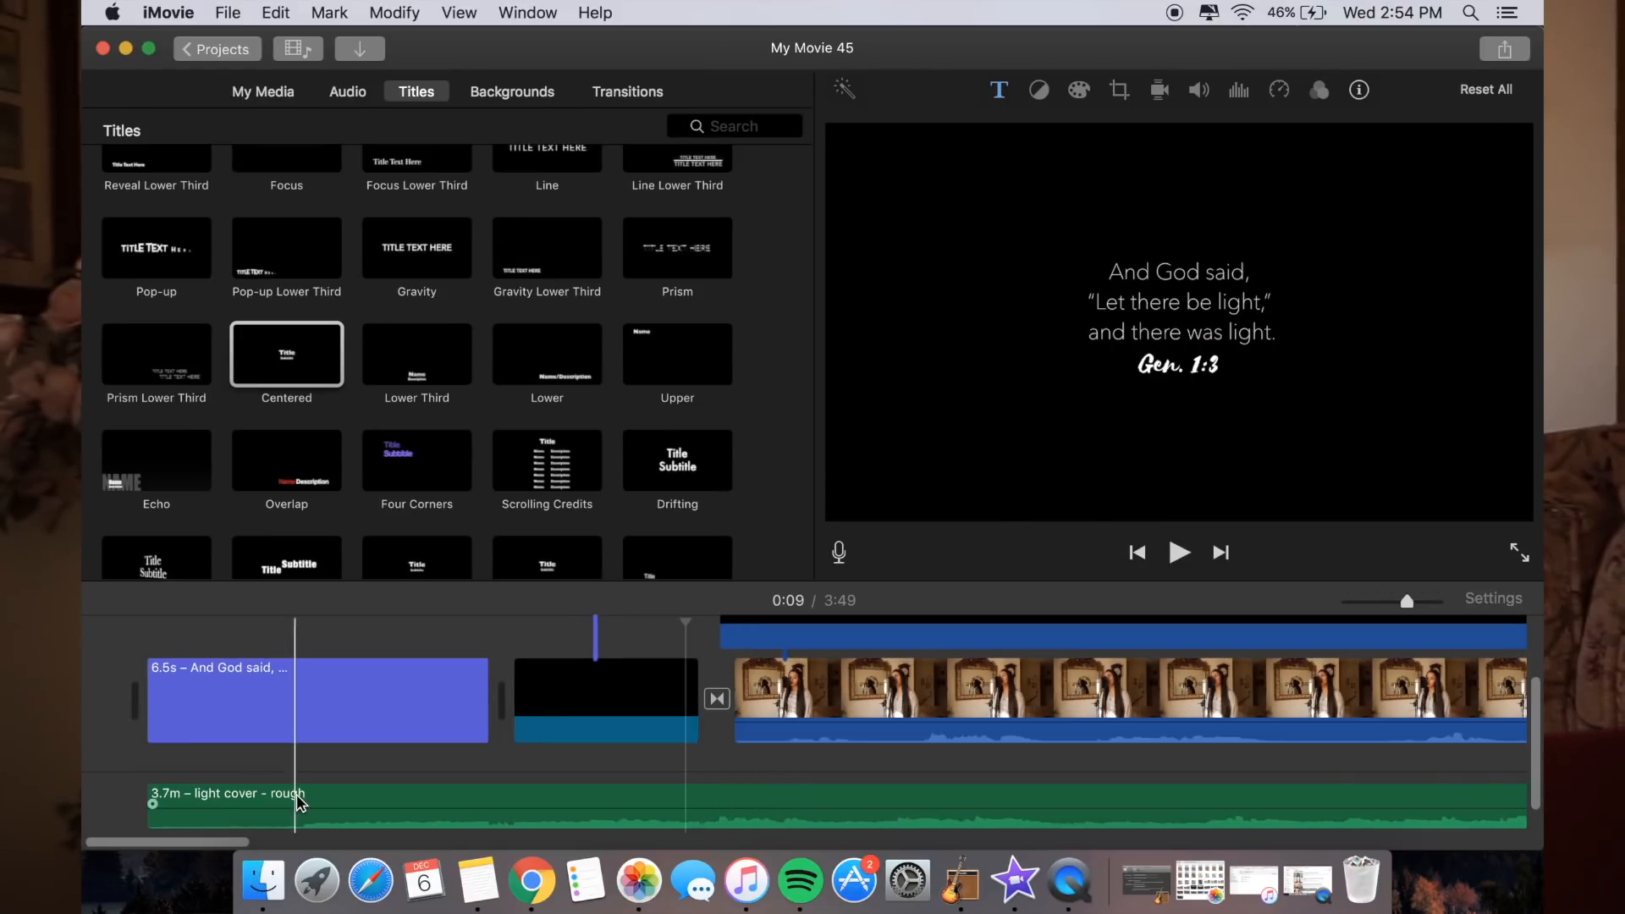
Trim the start of the "light cover - rough" audio to leave 3.6 minutes and align it with the start of the black clip
left_click(265, 798)
left_click_drag(218, 802, 573, 808)
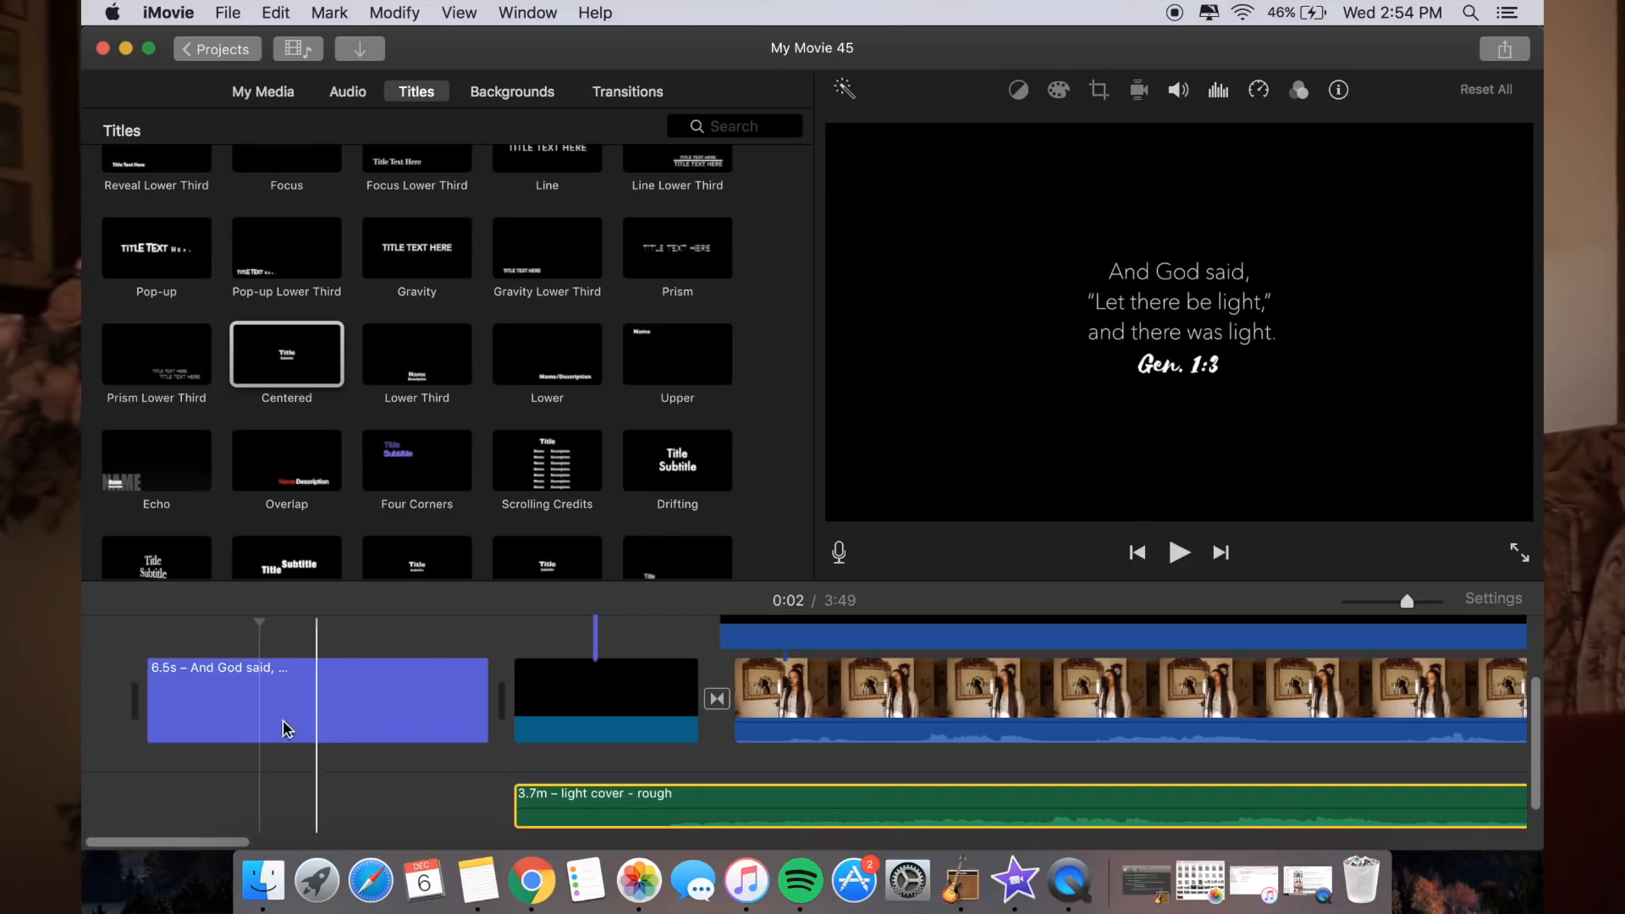
left_click_drag(515, 814, 650, 820)
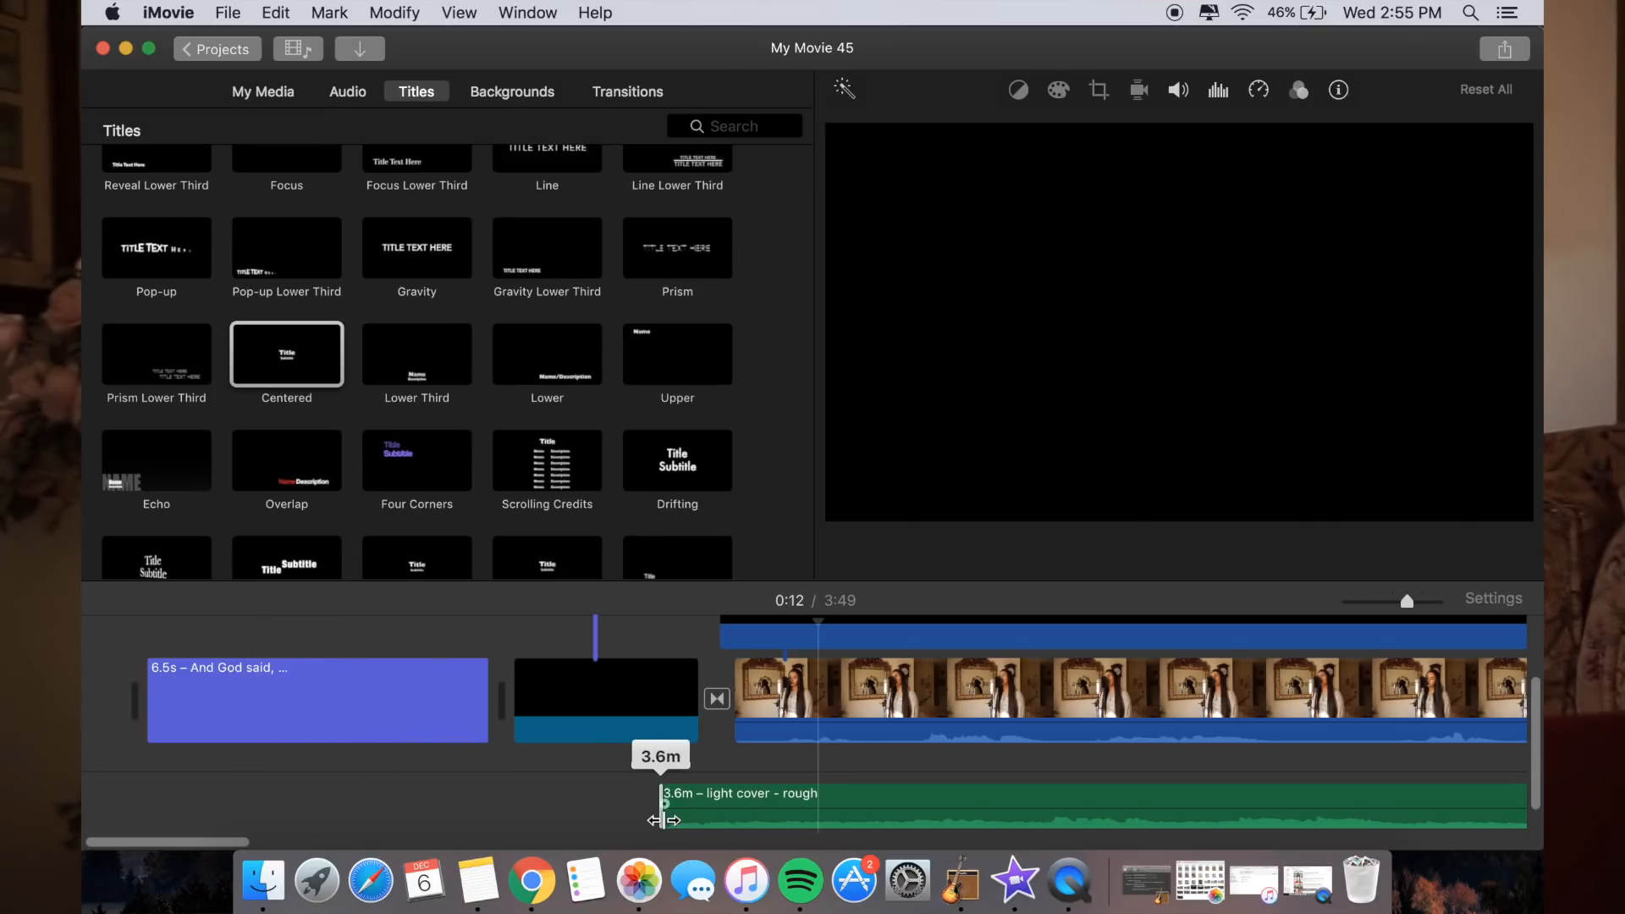
left_click_drag(763, 798, 617, 798)
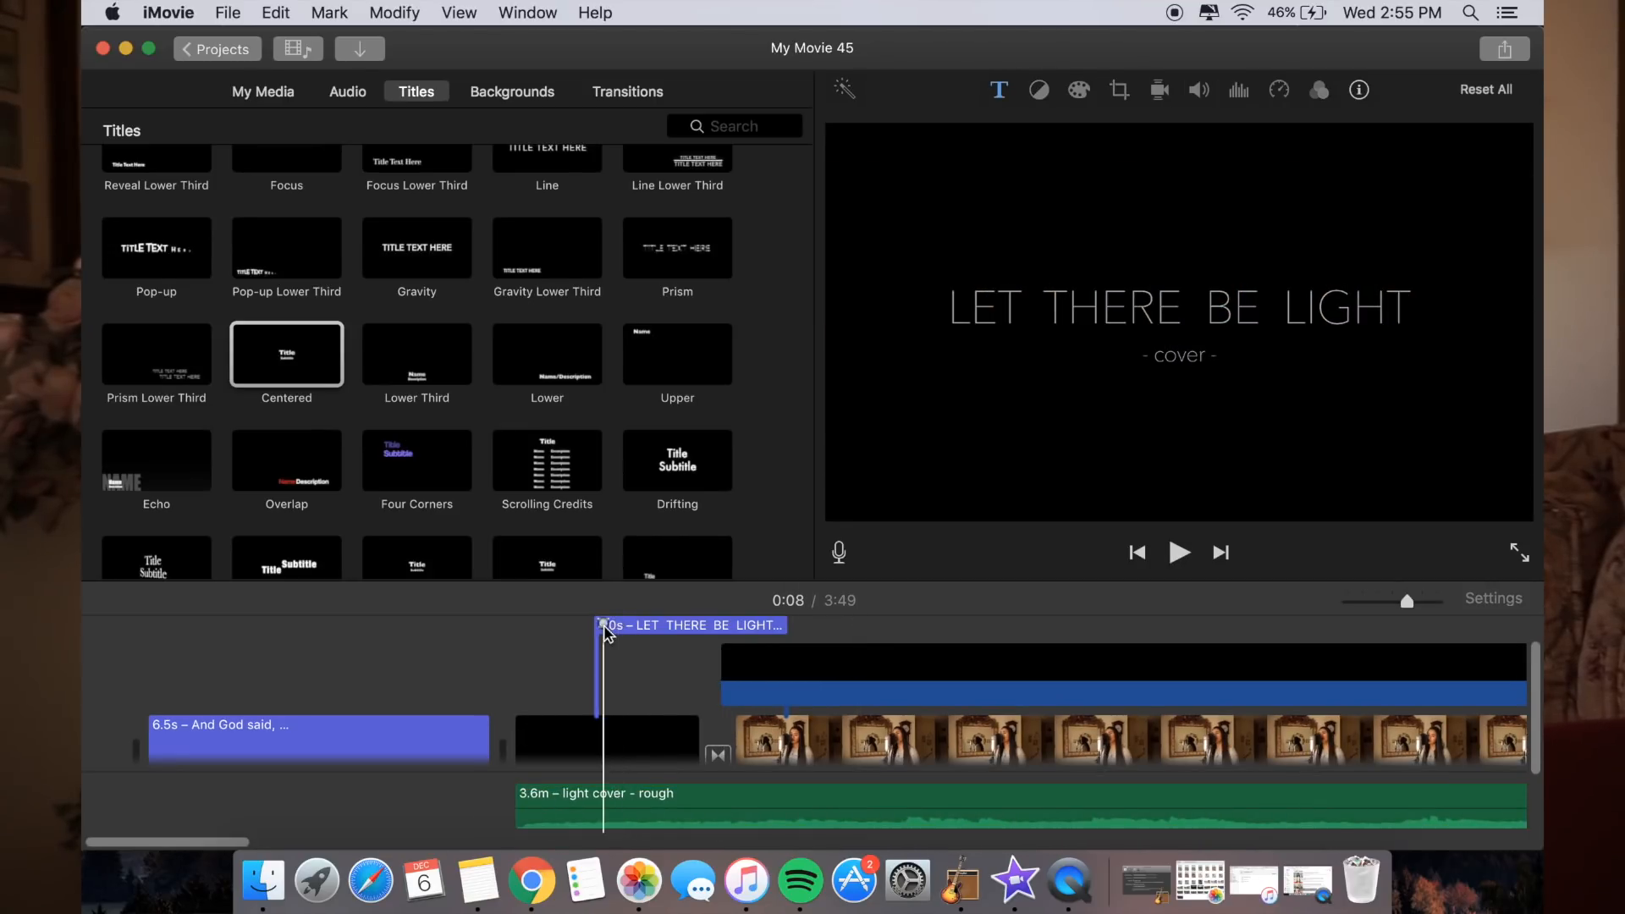
Shift the "LET THERE BE LIGHT" title slightly earlier over the black clip and play back its transition into the singing clip
left_click(723, 636)
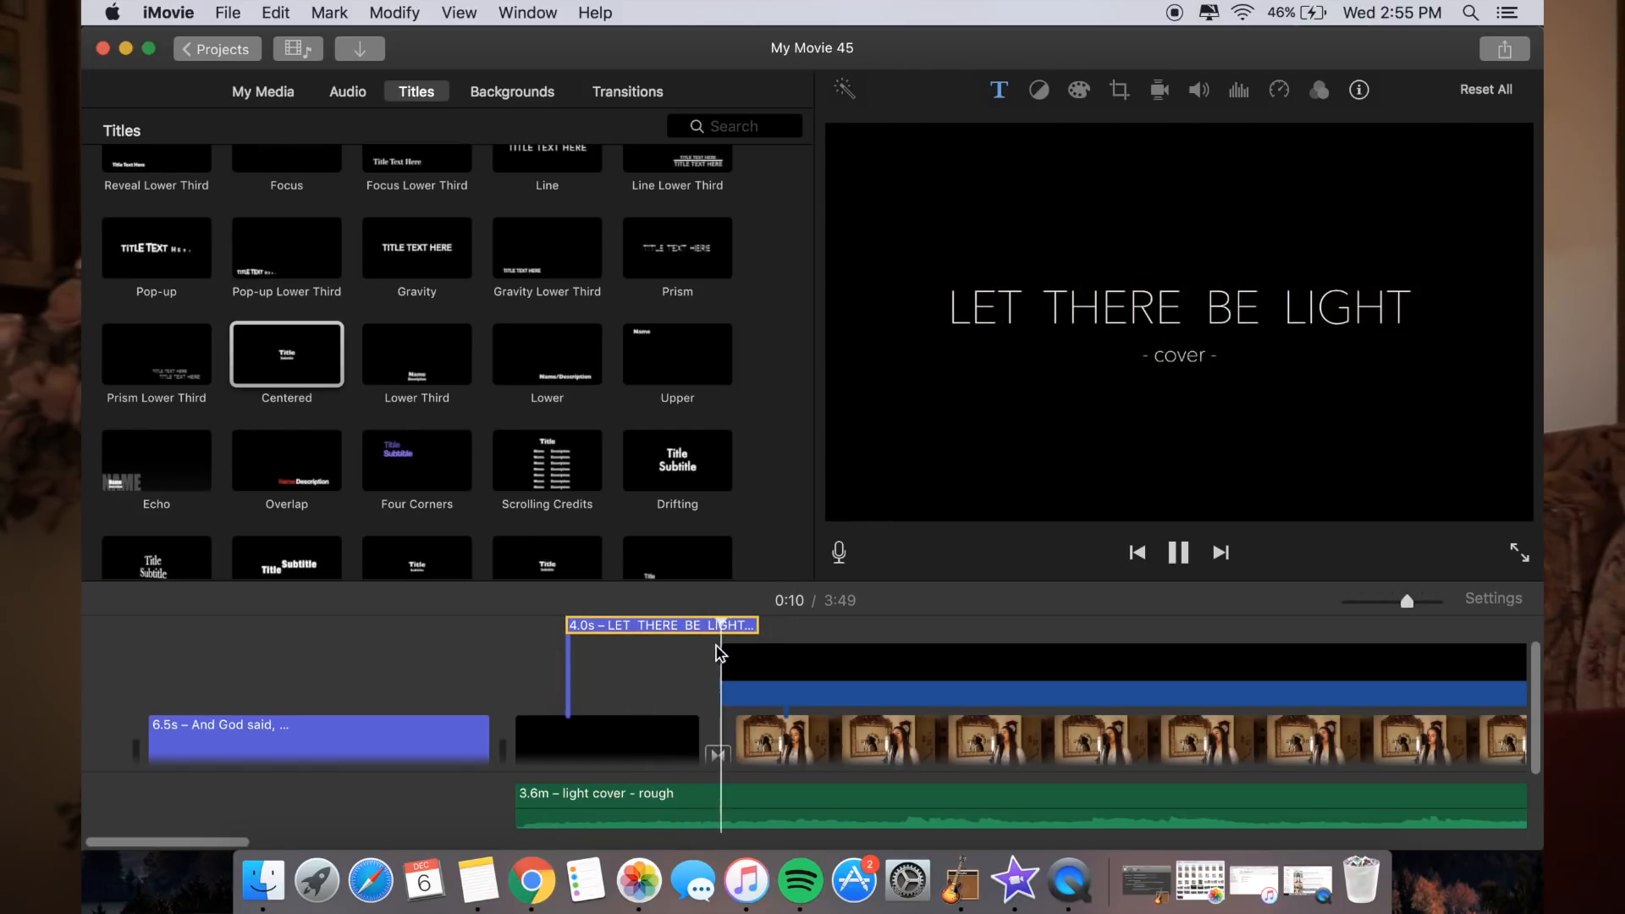
key("space")
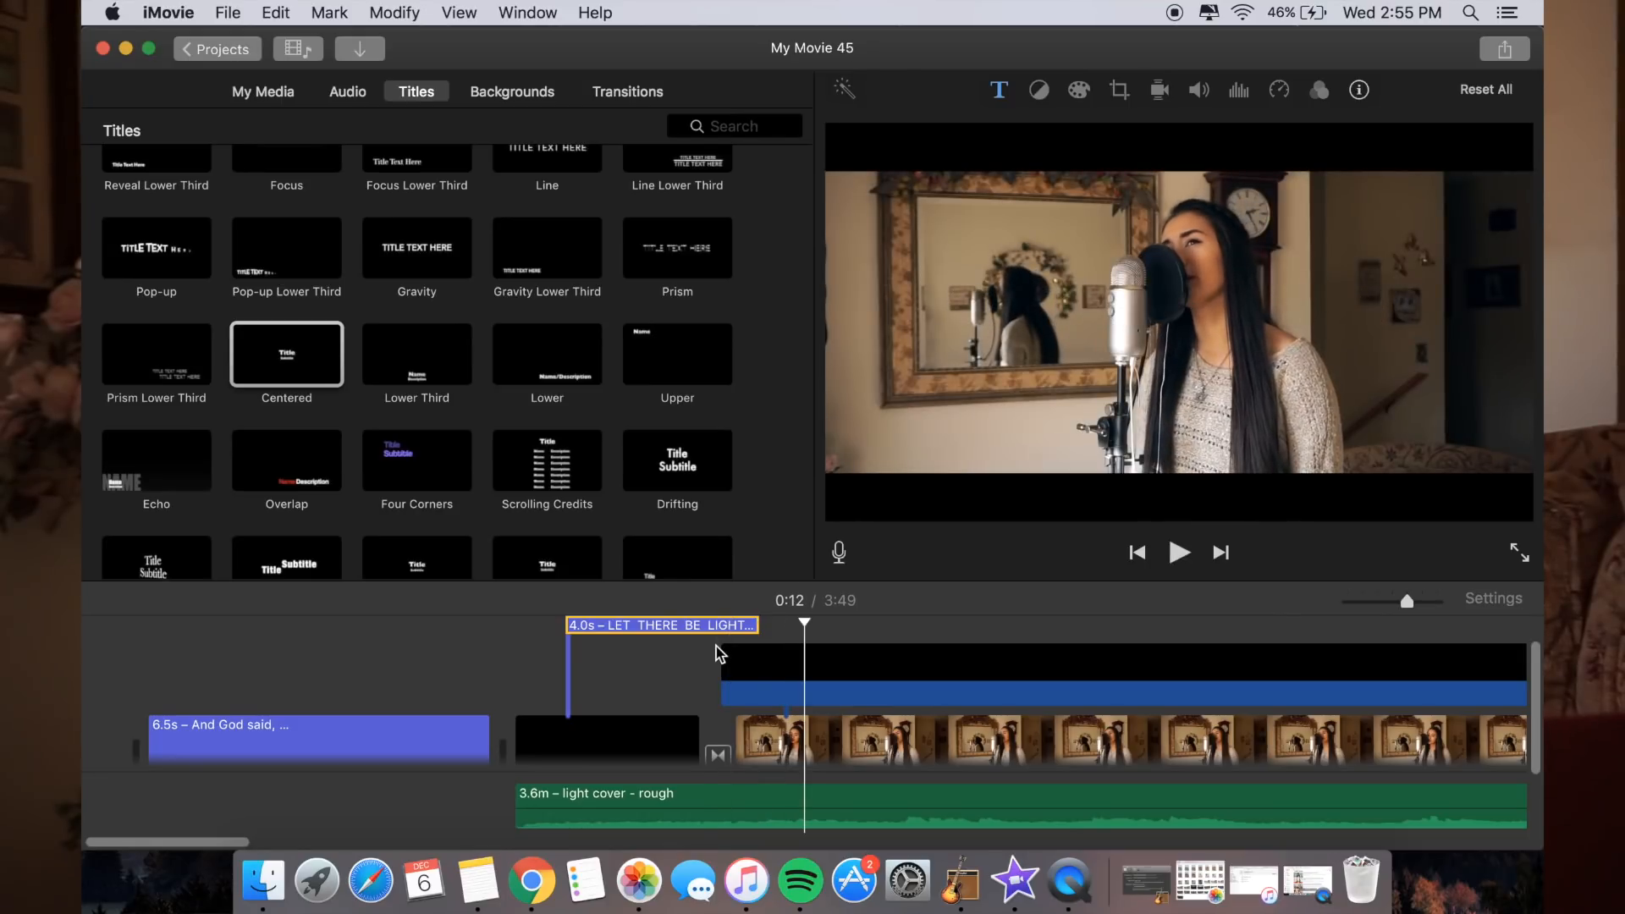
left_click_drag(701, 633, 691, 634)
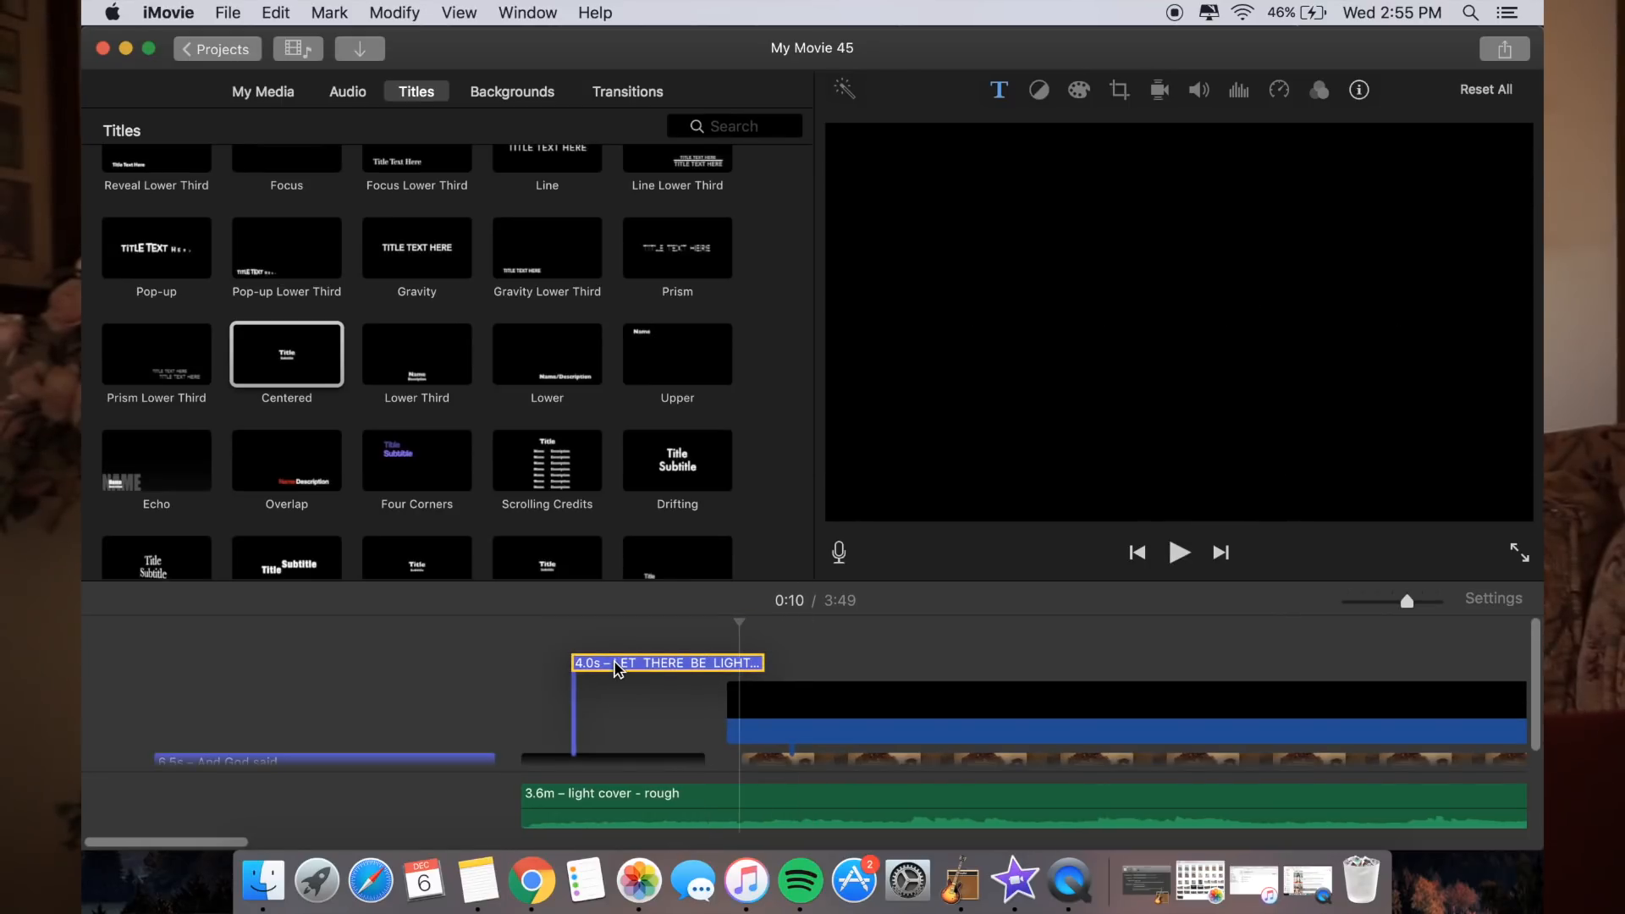
Trim the beginning of the opening "And God said" title to 4.5 seconds, playing it back to check the timing
scroll(711, 707, "down", 2)
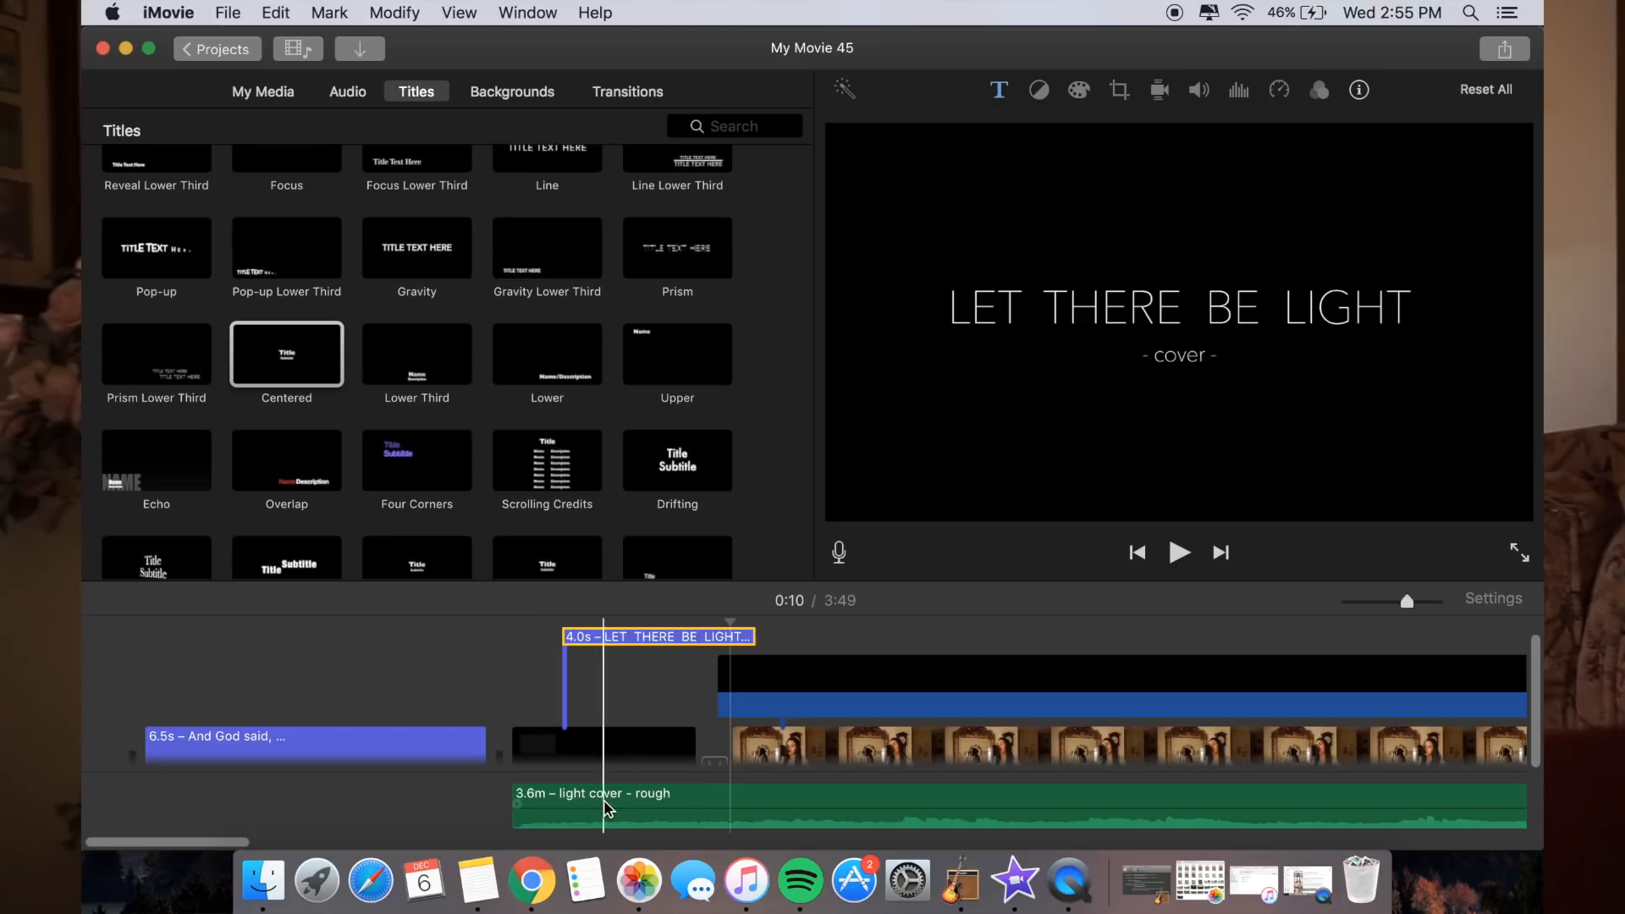
scroll(601, 752, "down", 5)
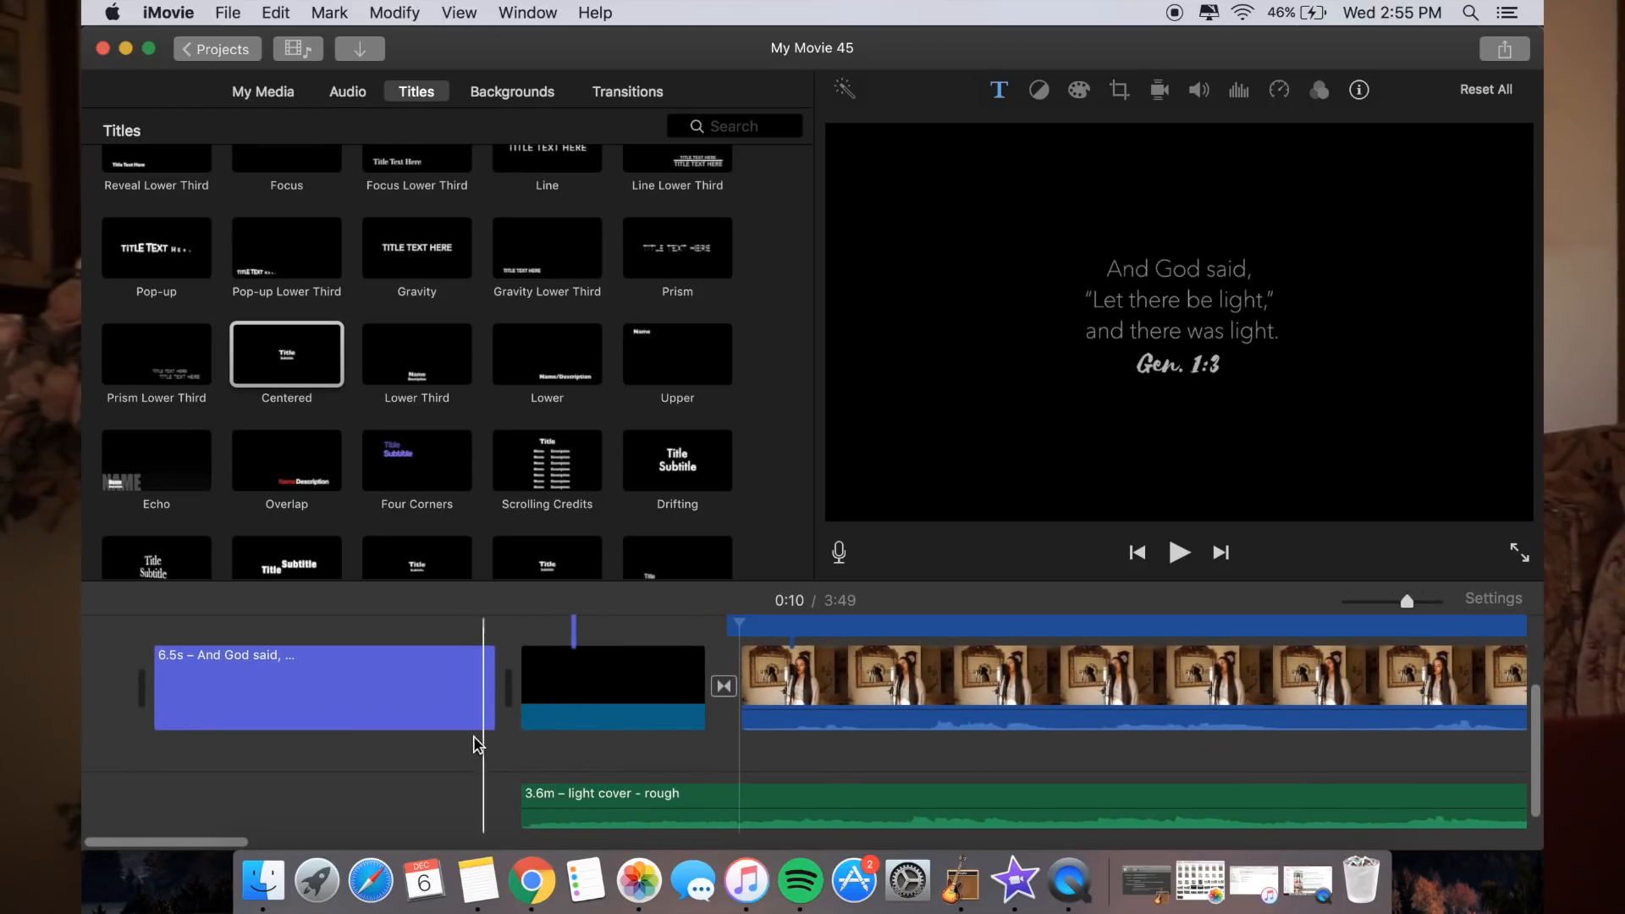
left_click_drag(158, 689, 214, 697)
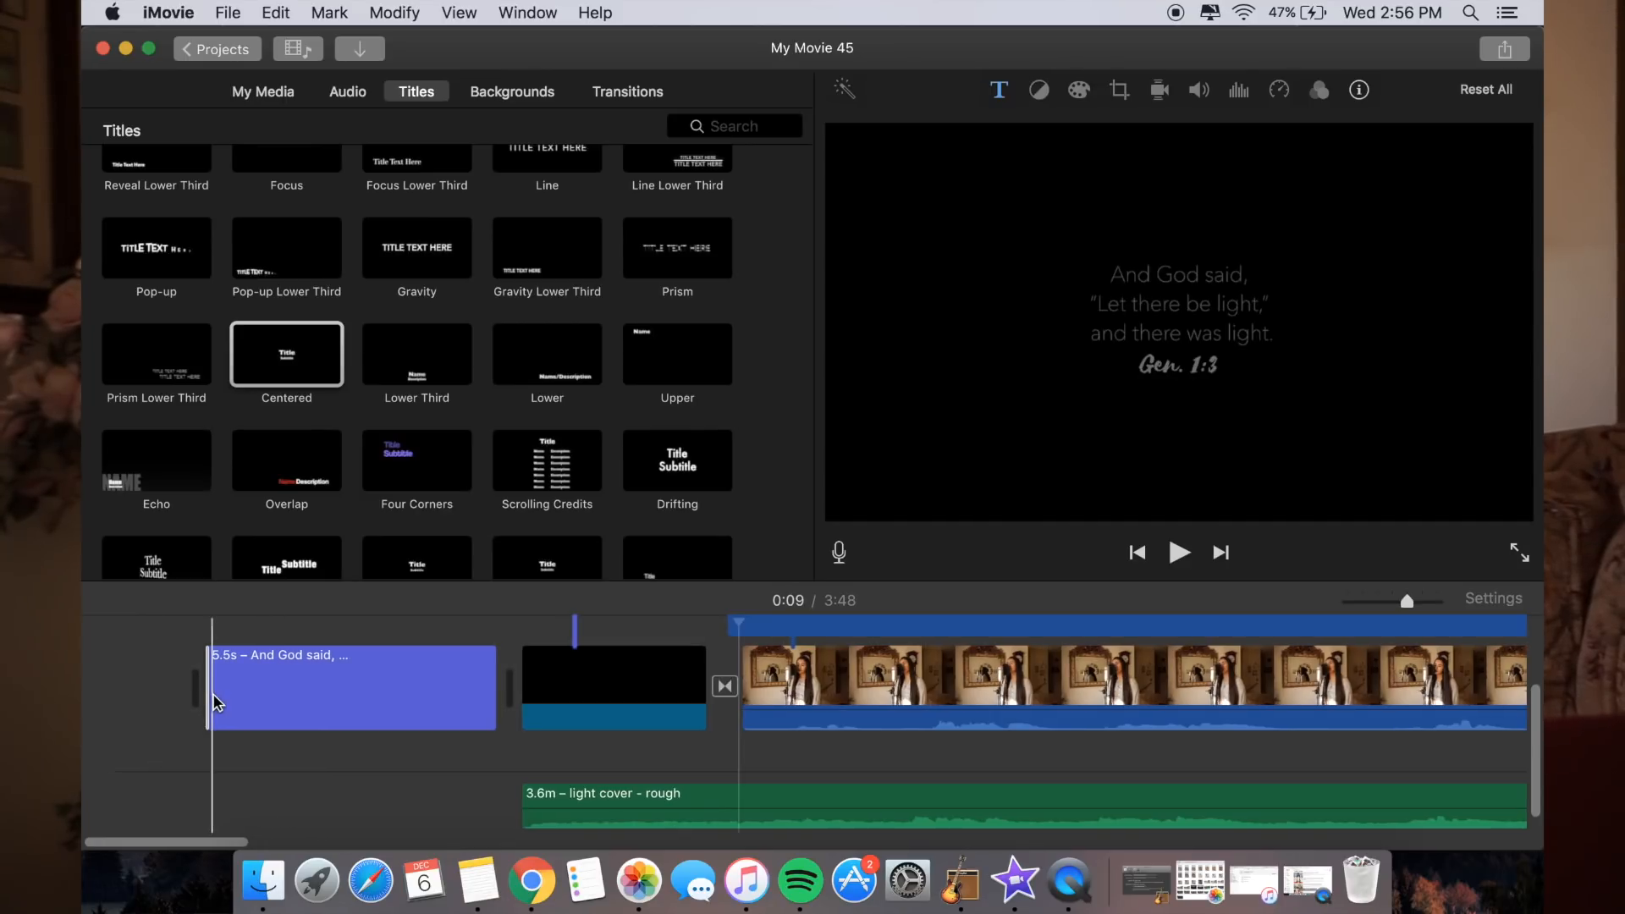
key("space")
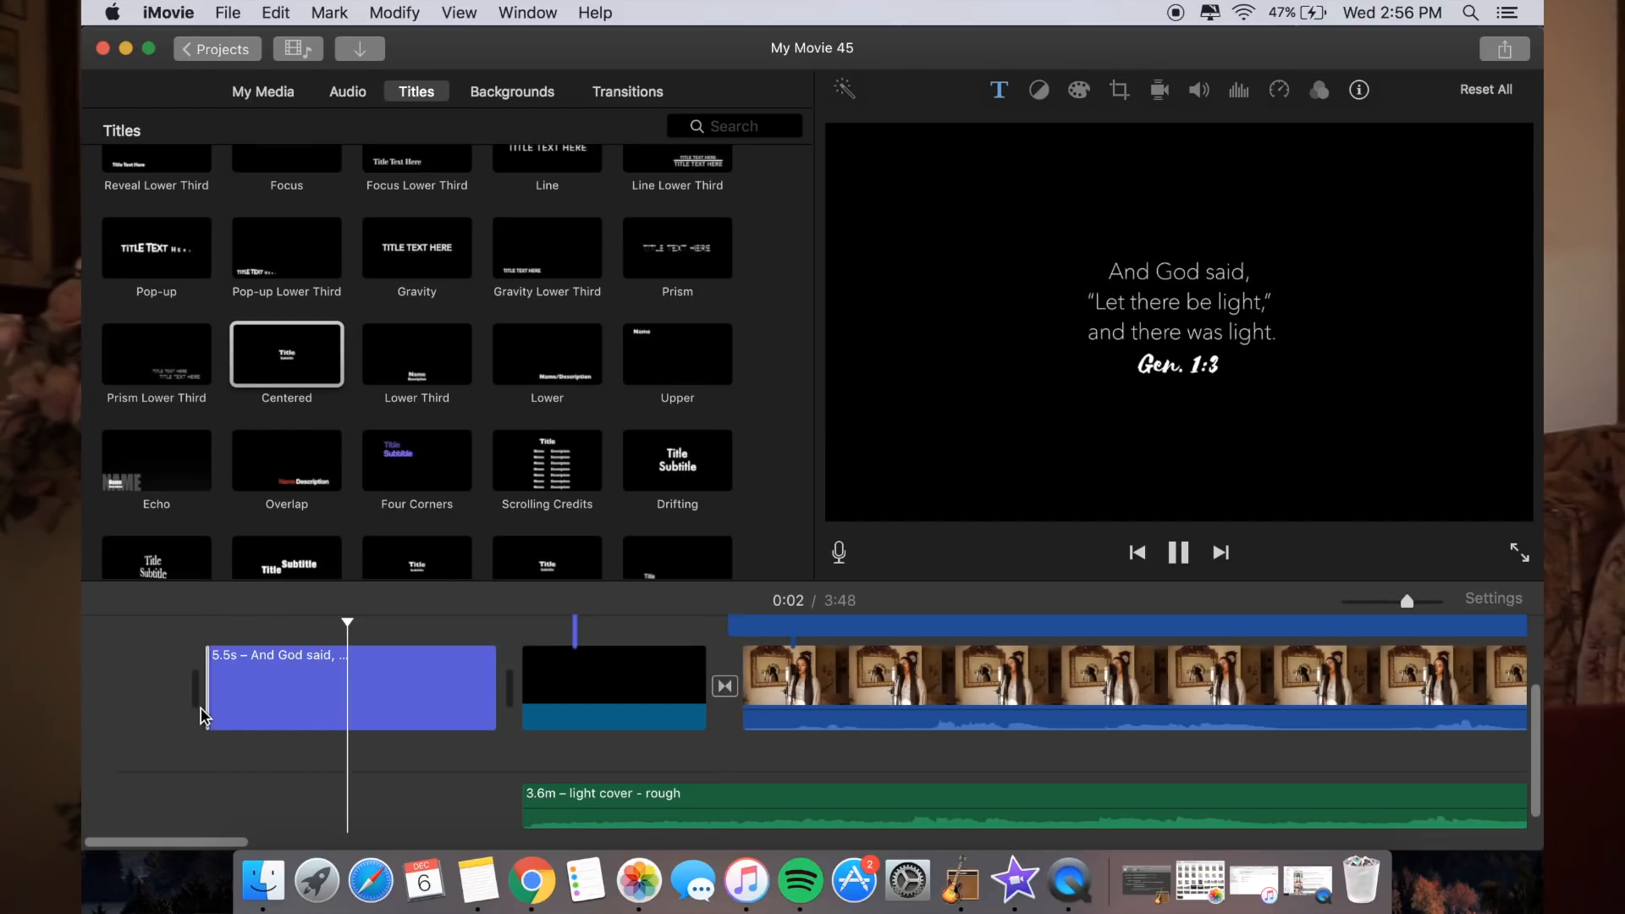
key("space")
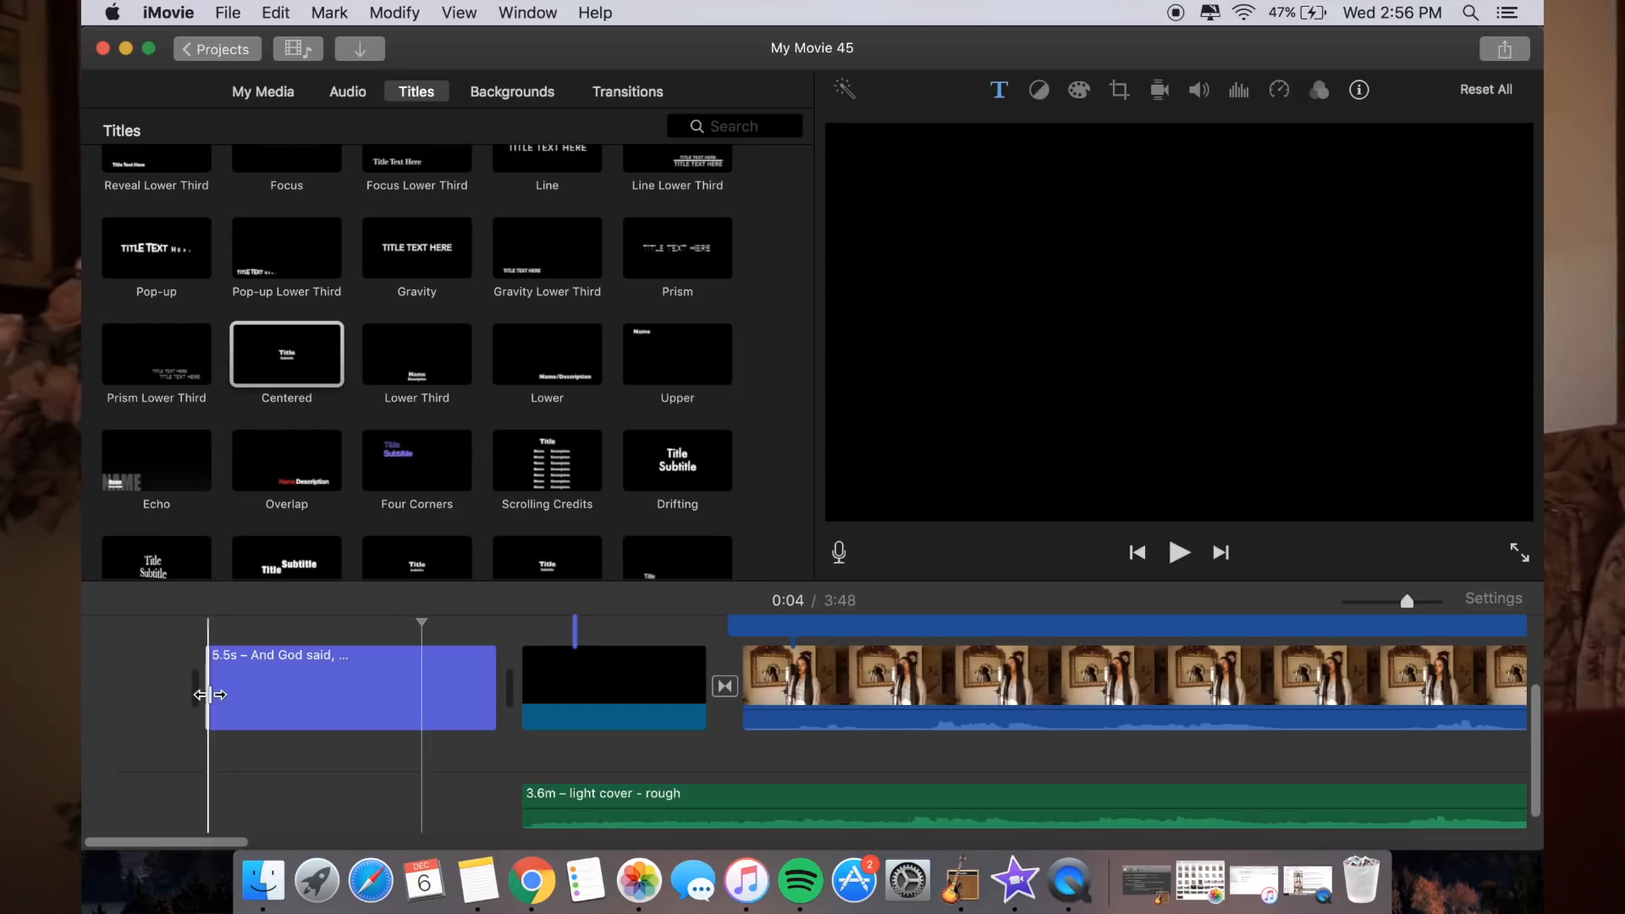
left_click_drag(223, 694, 247, 694)
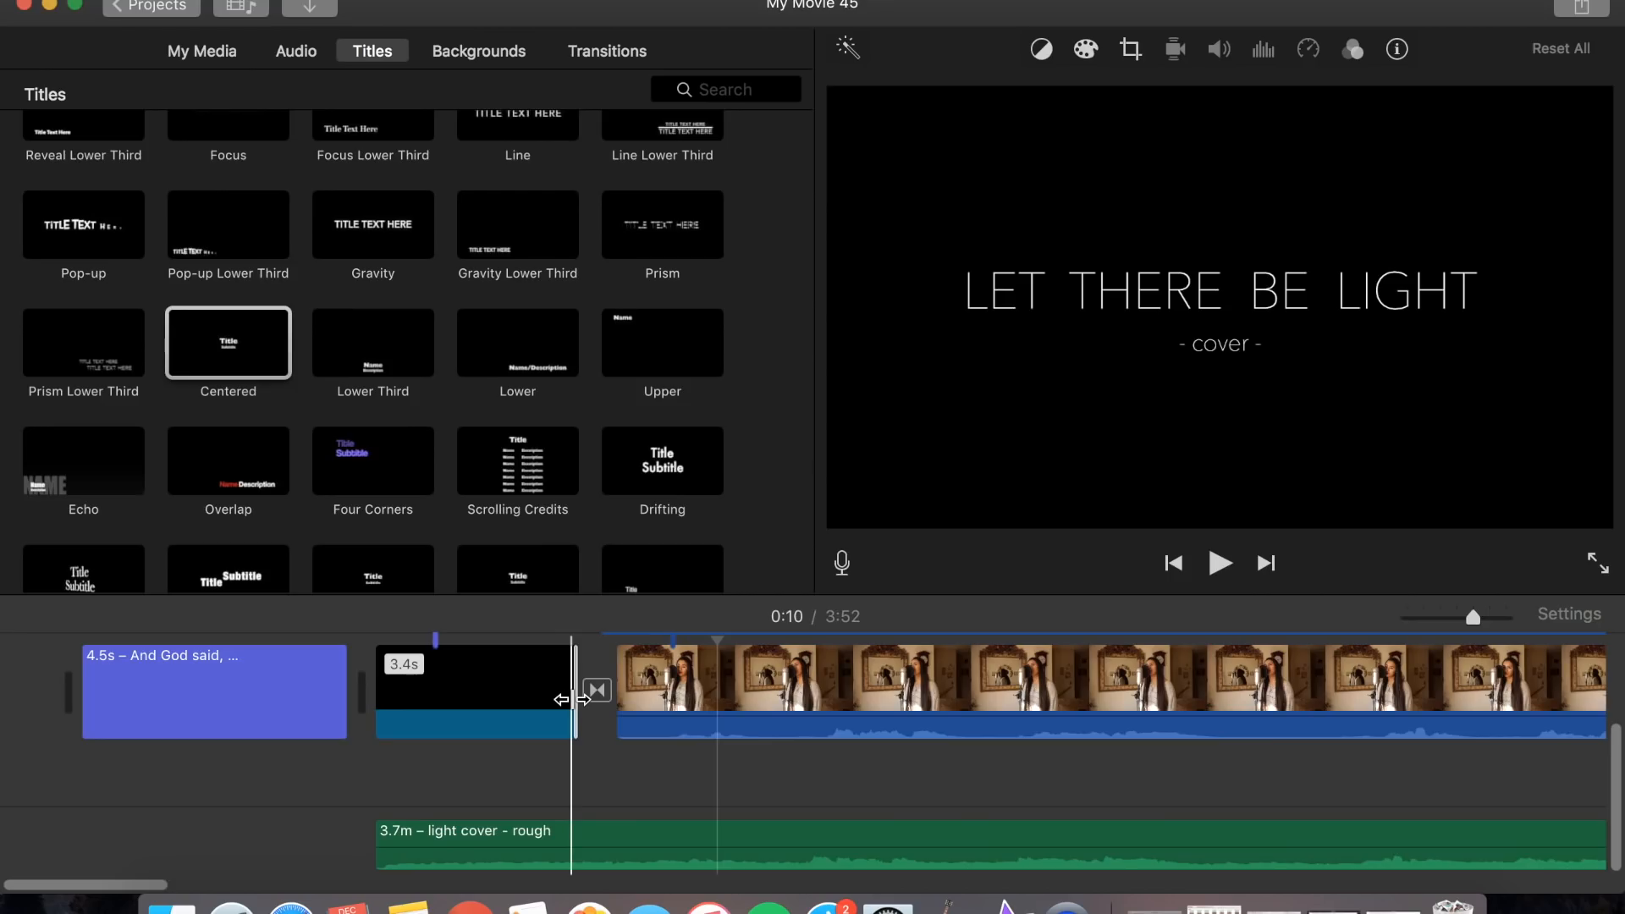
Shorten the end of the black clip before the singing clip slightly and play back the transition
left_click_drag(572, 699, 551, 700)
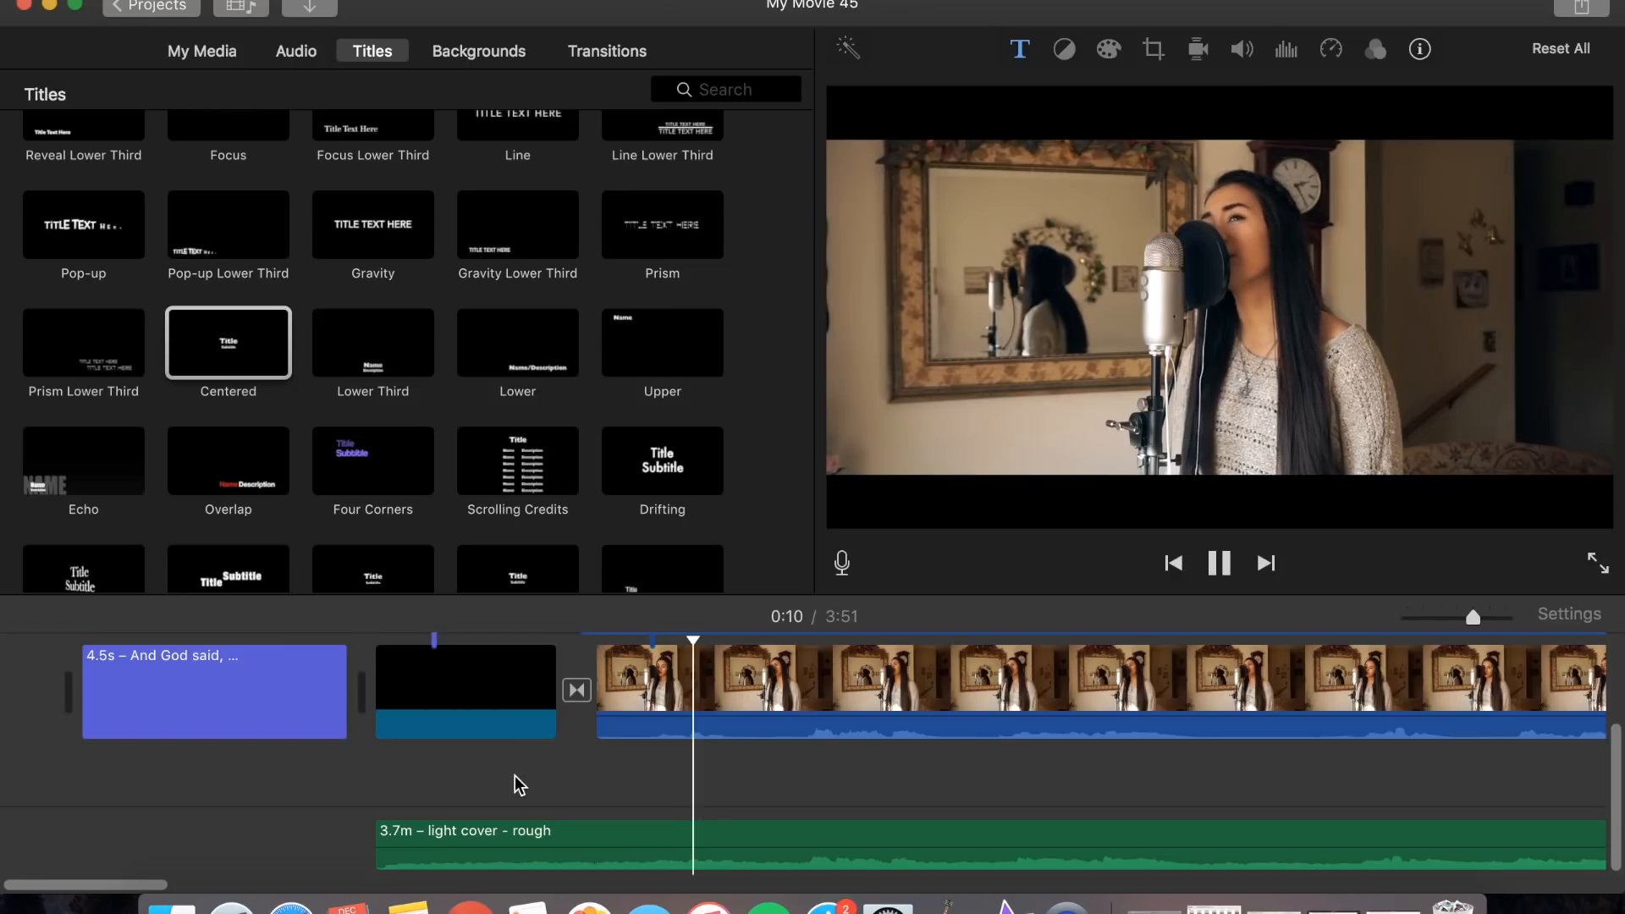
key("space")
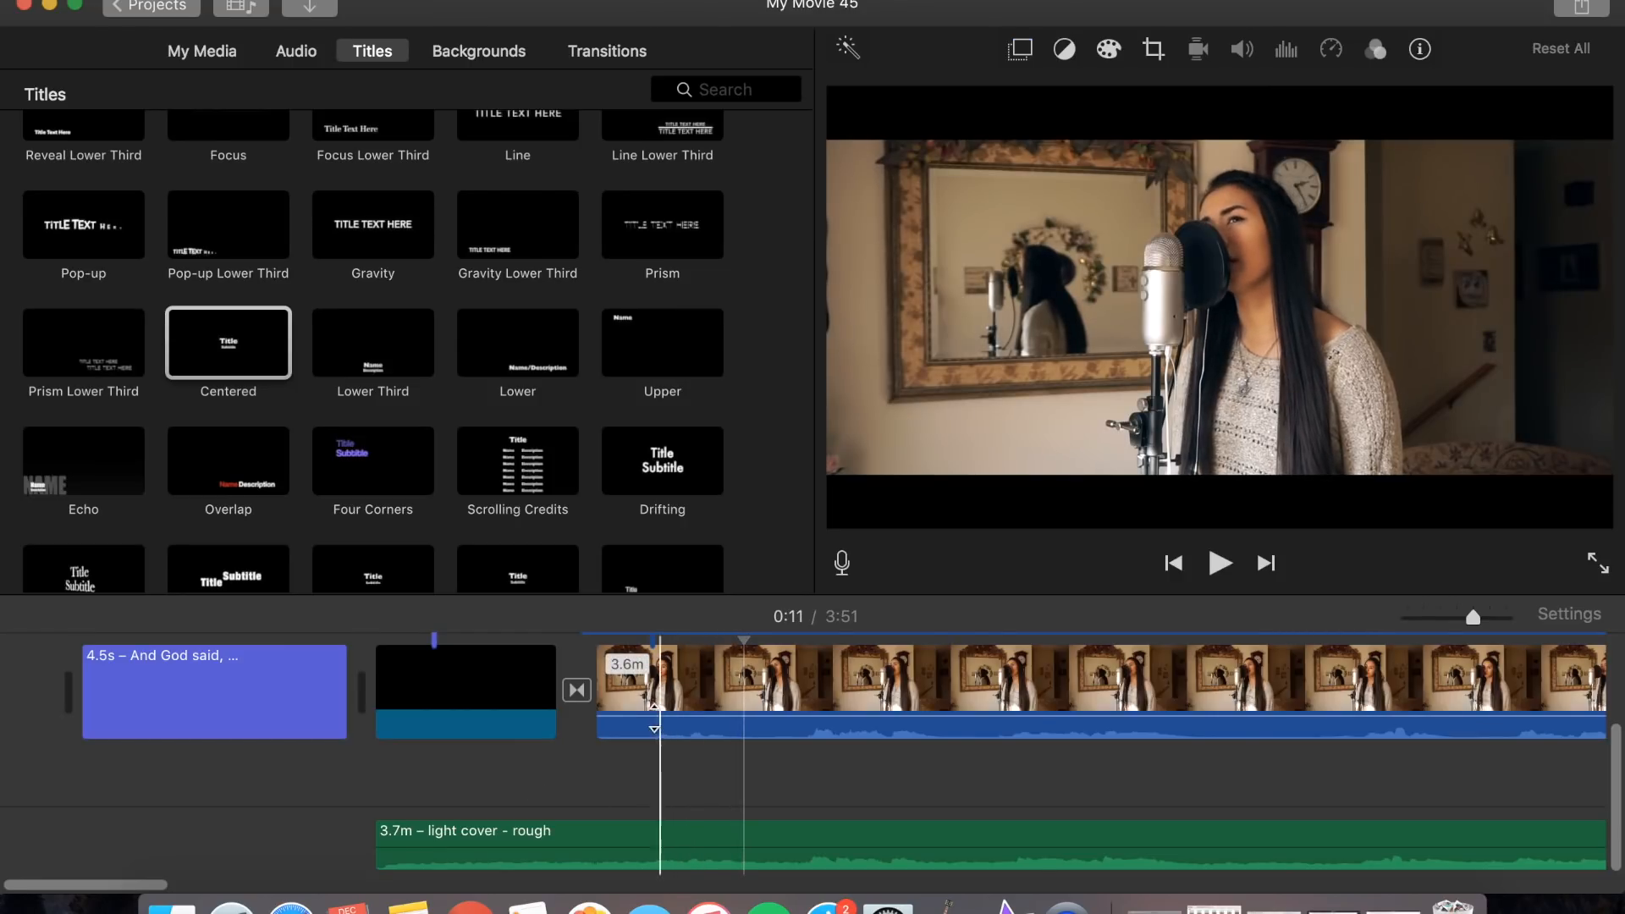
Silence the singing clip's own audio and play back the opening titles into the song to check the sync
left_click_drag(654, 716, 646, 801)
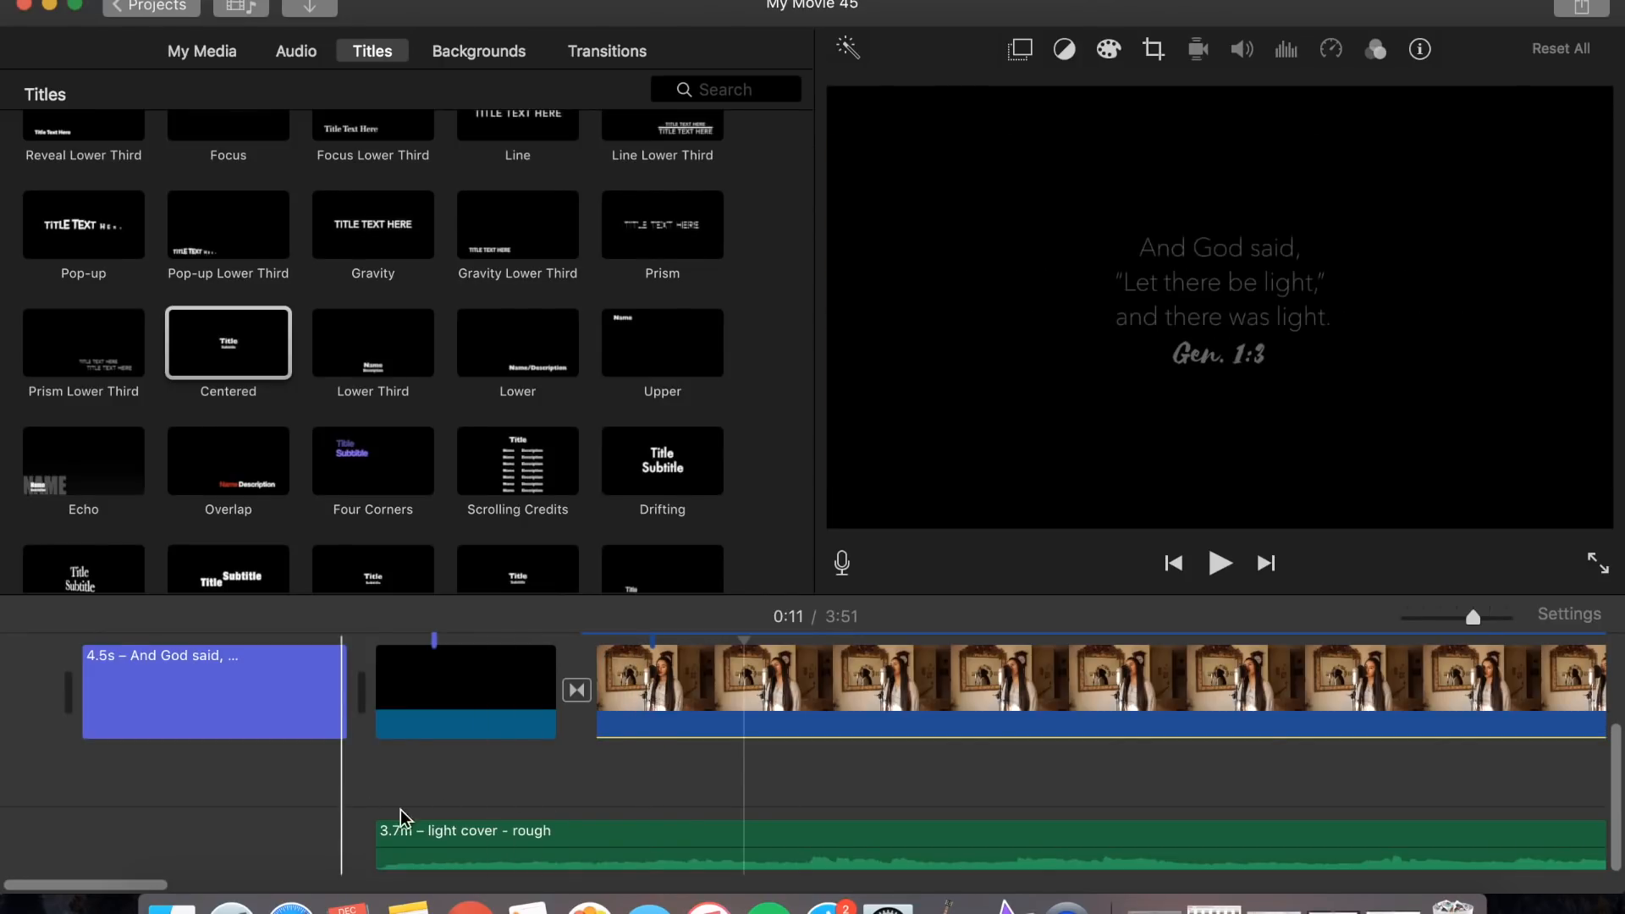
key("space")
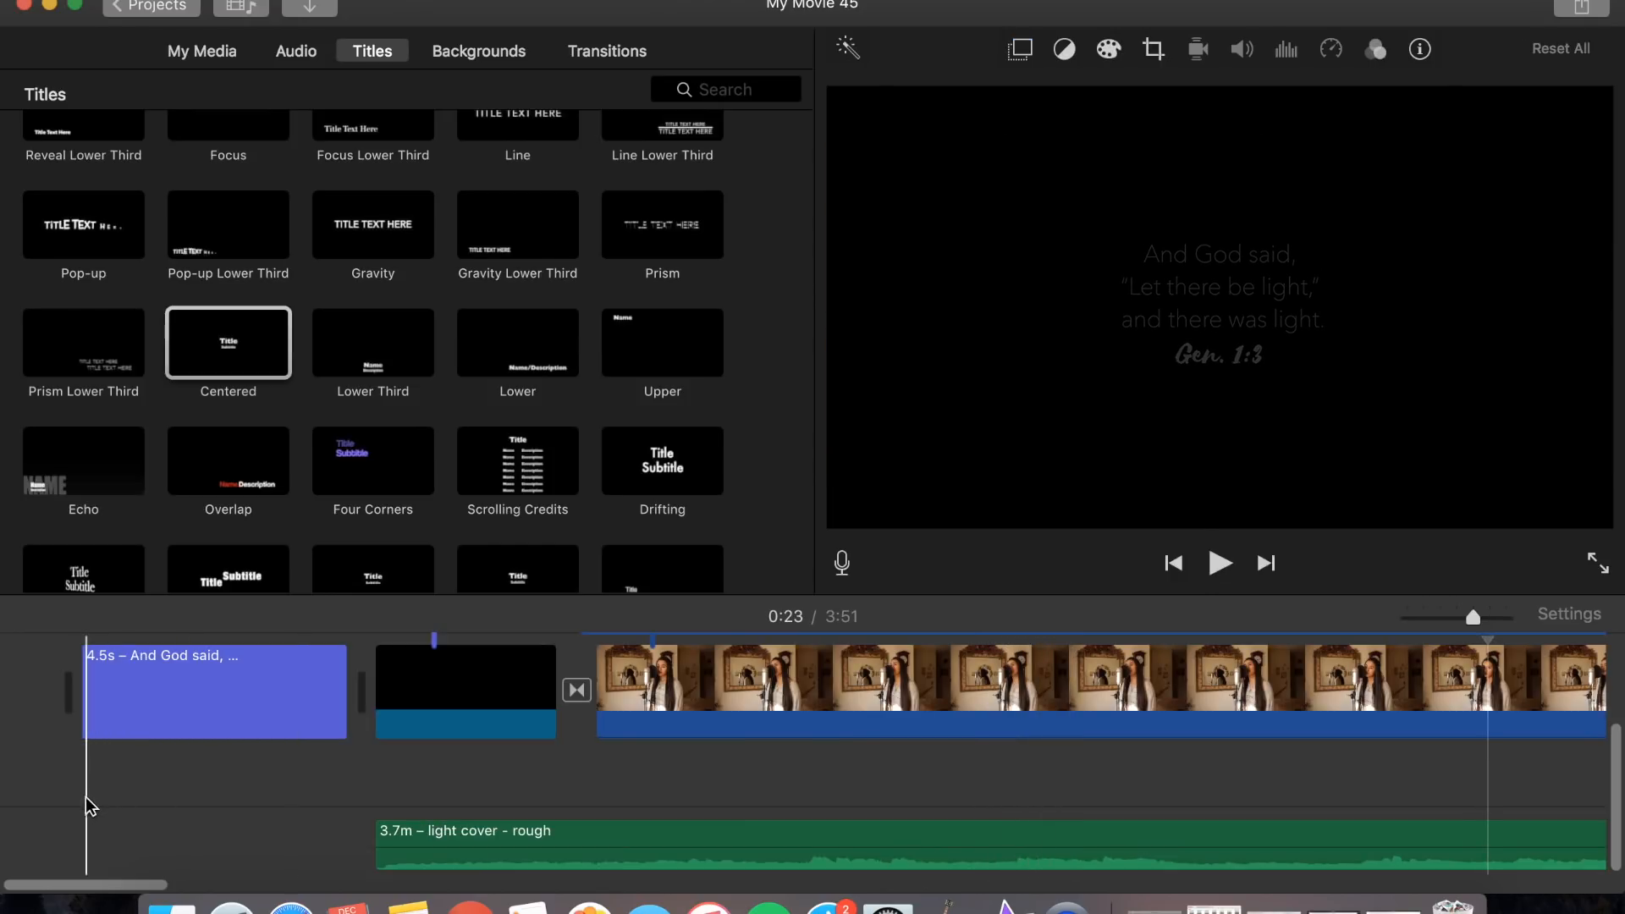
key("space")
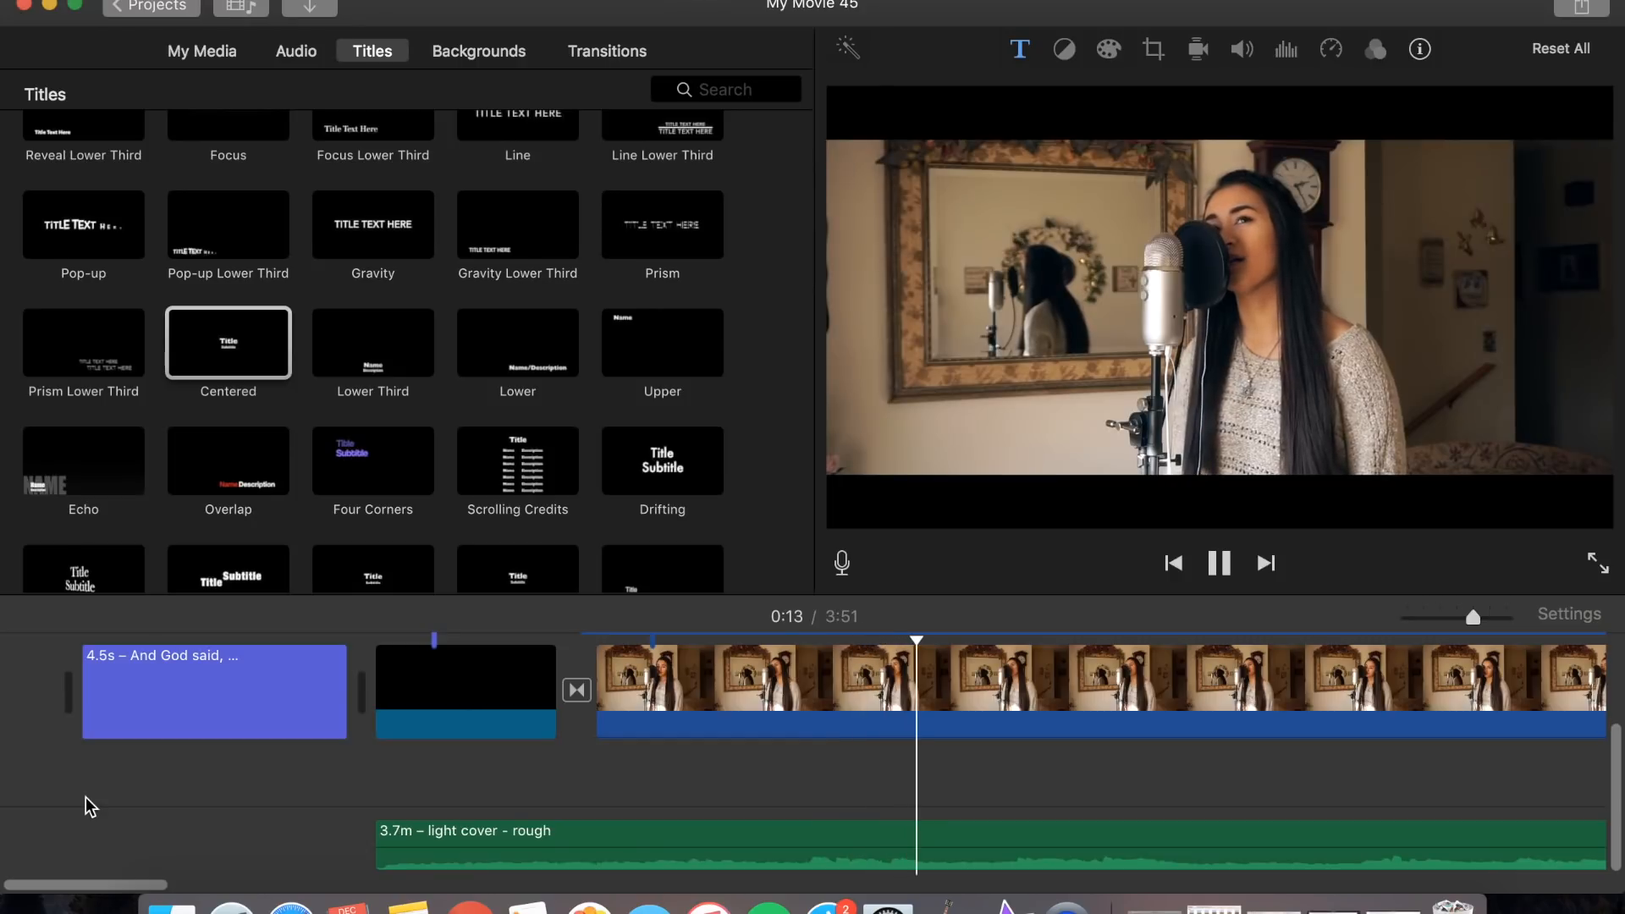
key("space")
Play back the end of the singing clip through its transition into the end card
scroll(751, 833, "right", 10)
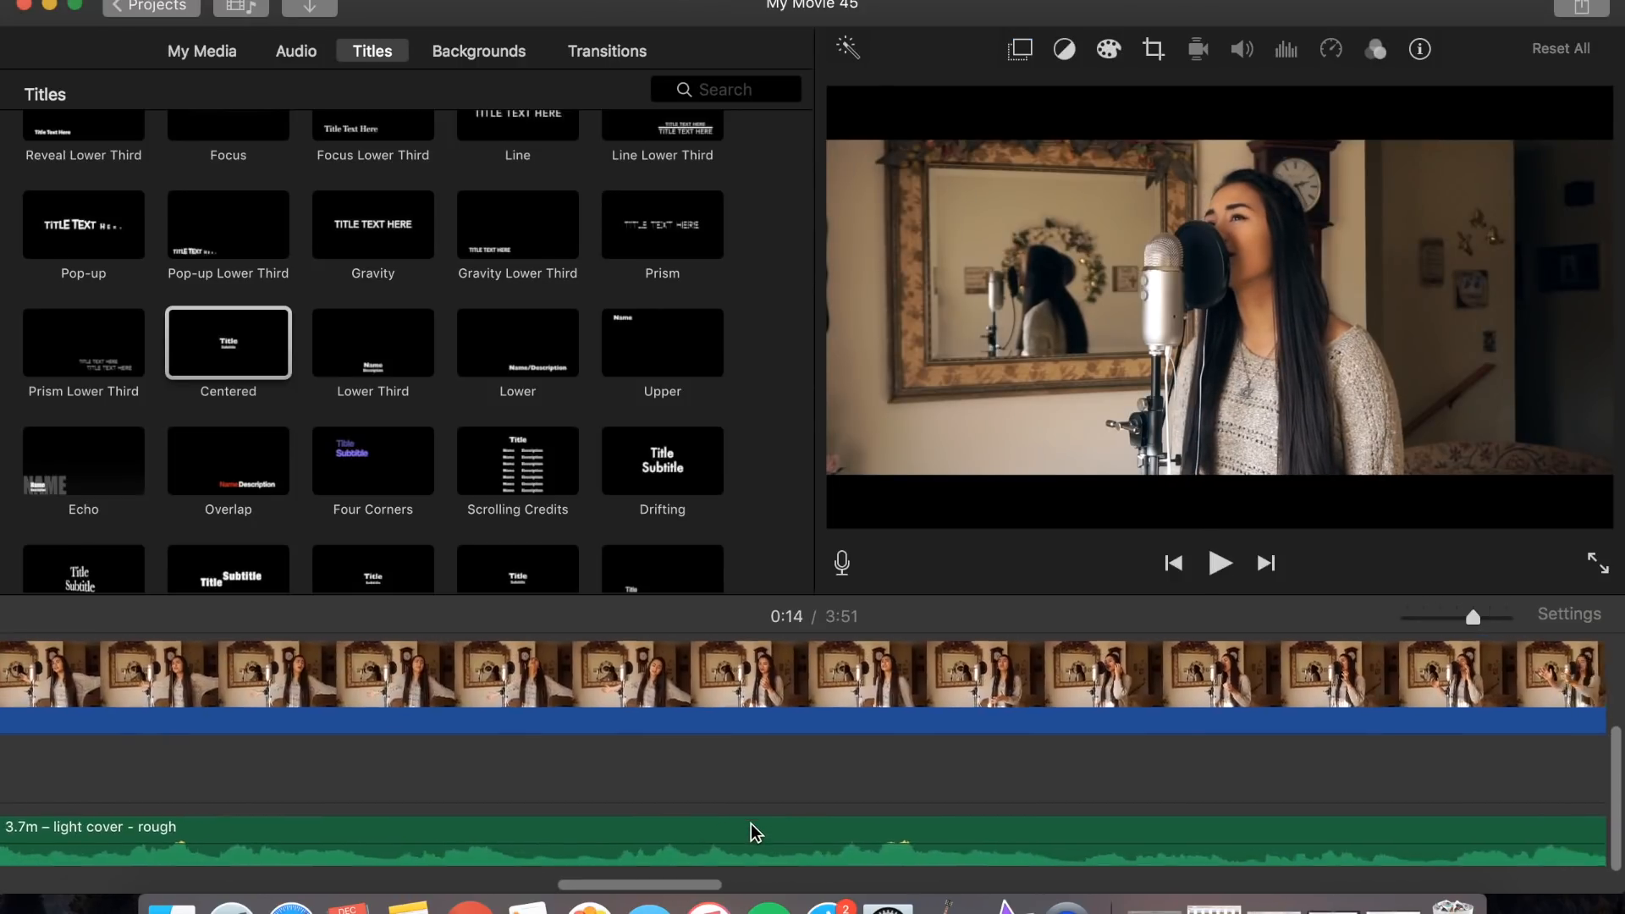
scroll(752, 833, "right", 15)
scroll(457, 793, "left", 5)
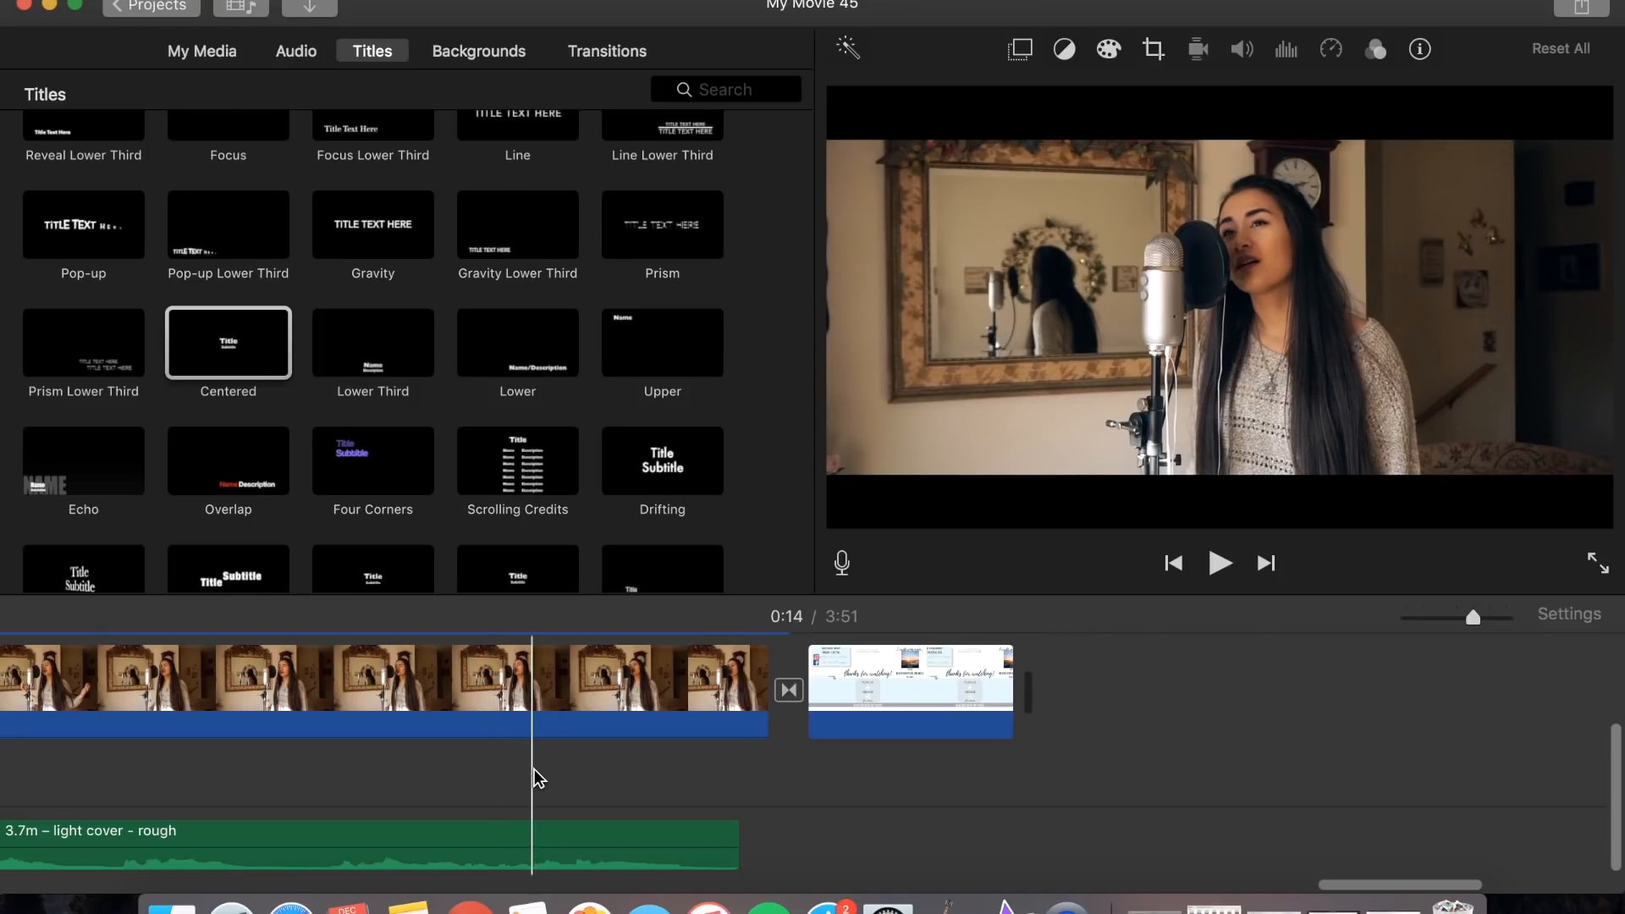
key("space")
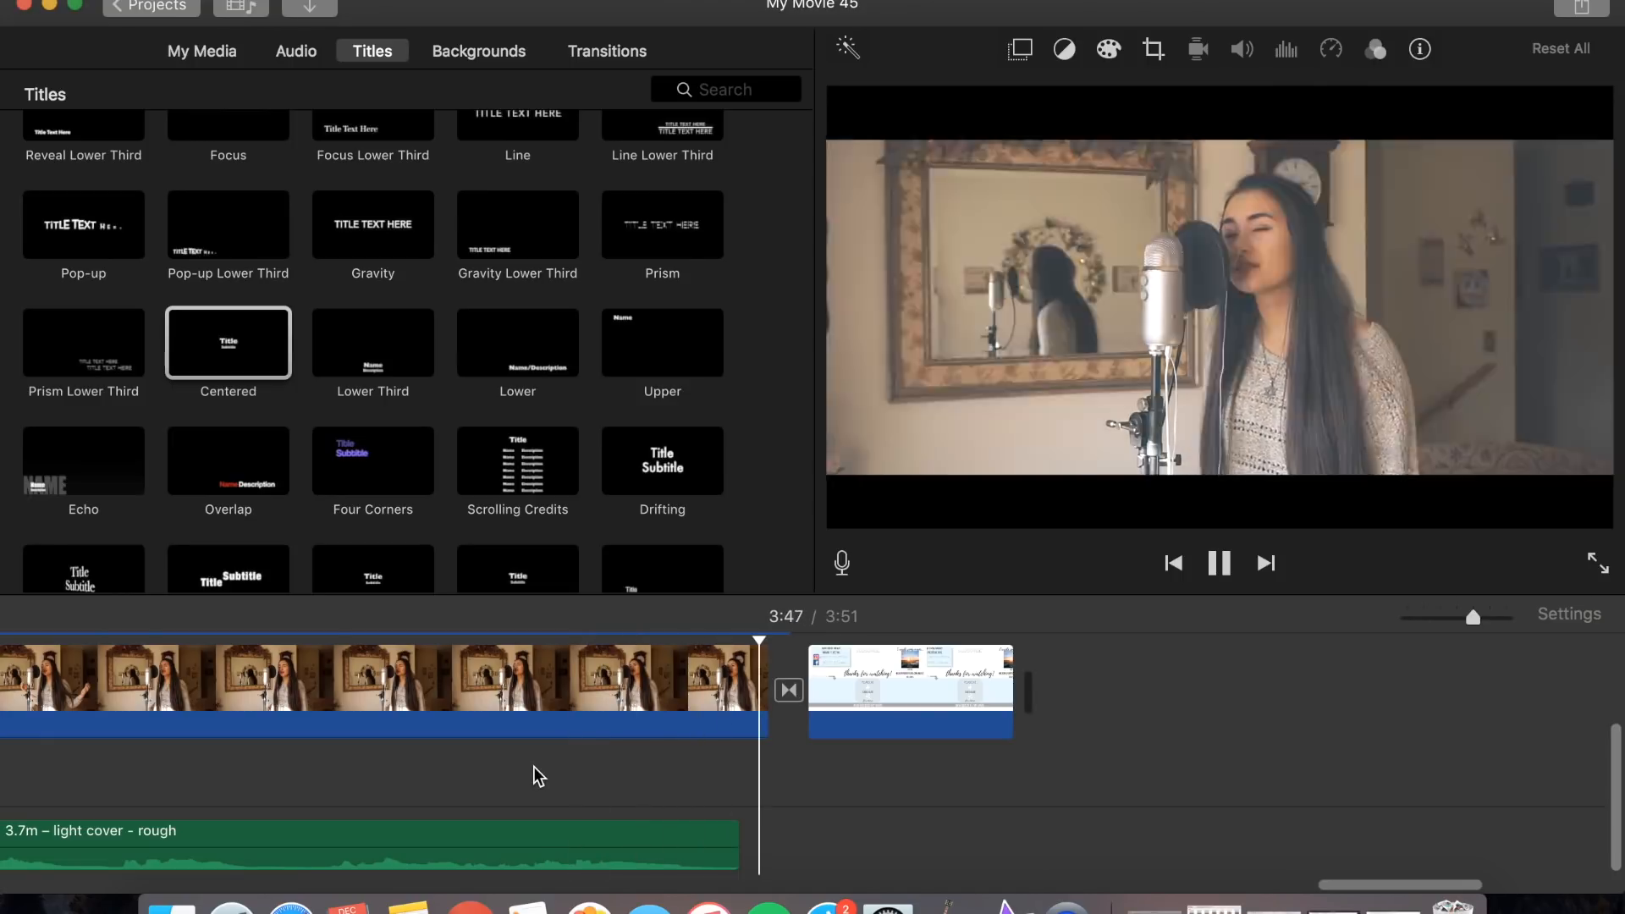
key("space")
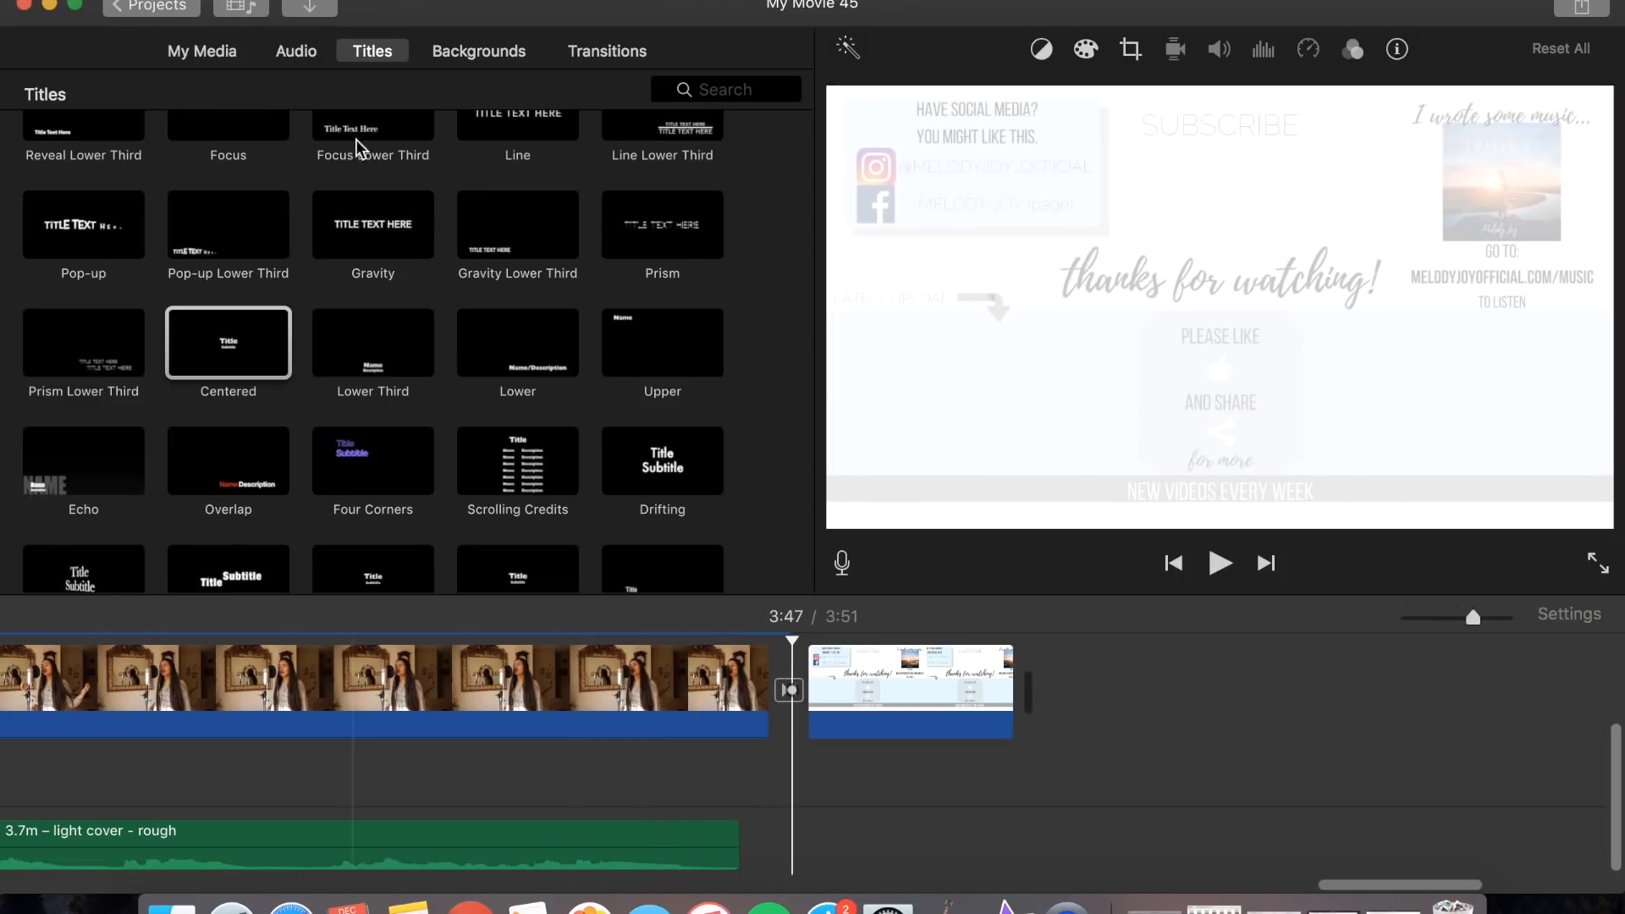
Insert a Black background clip between the singing clip and the end card's transition
left_click(455, 49)
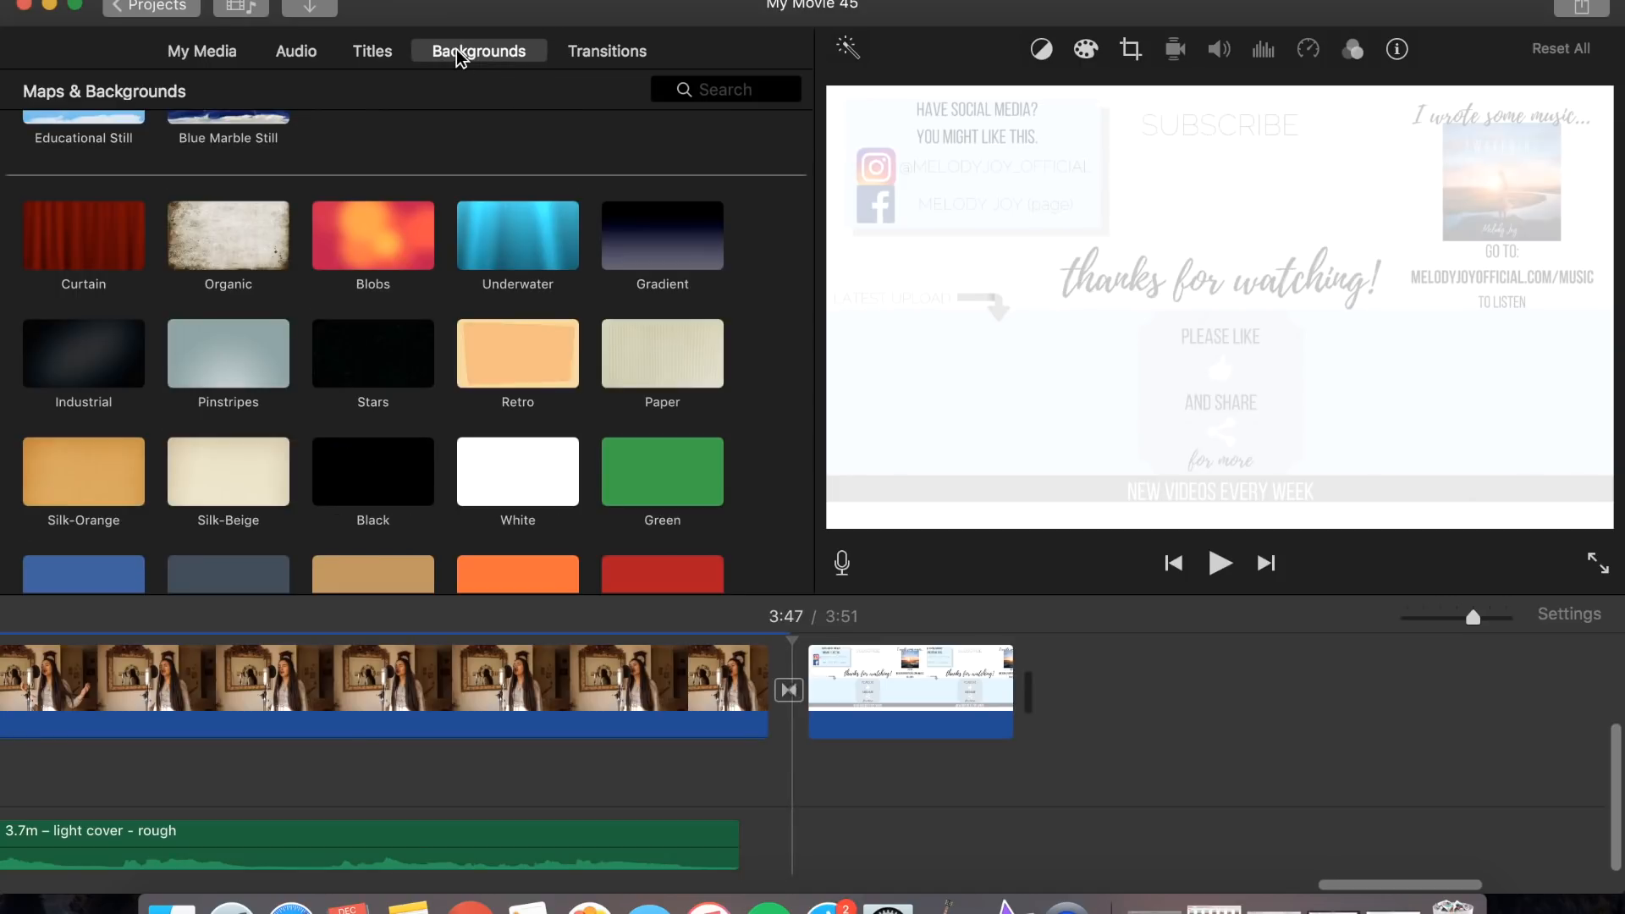
left_click(362, 460)
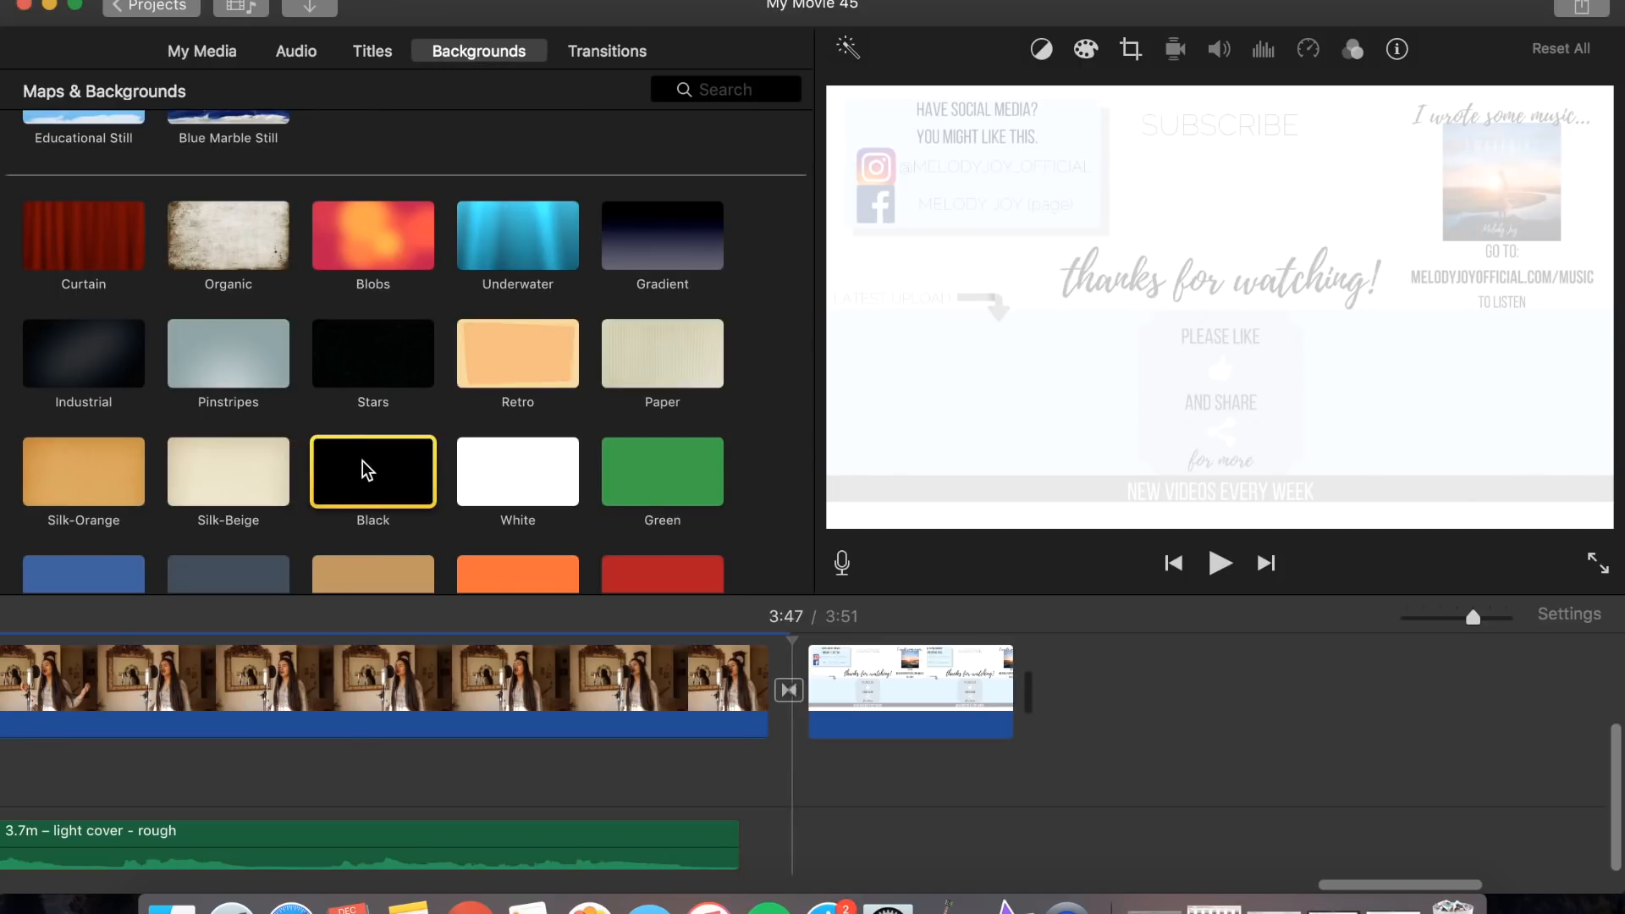
left_click_drag(435, 525, 753, 720)
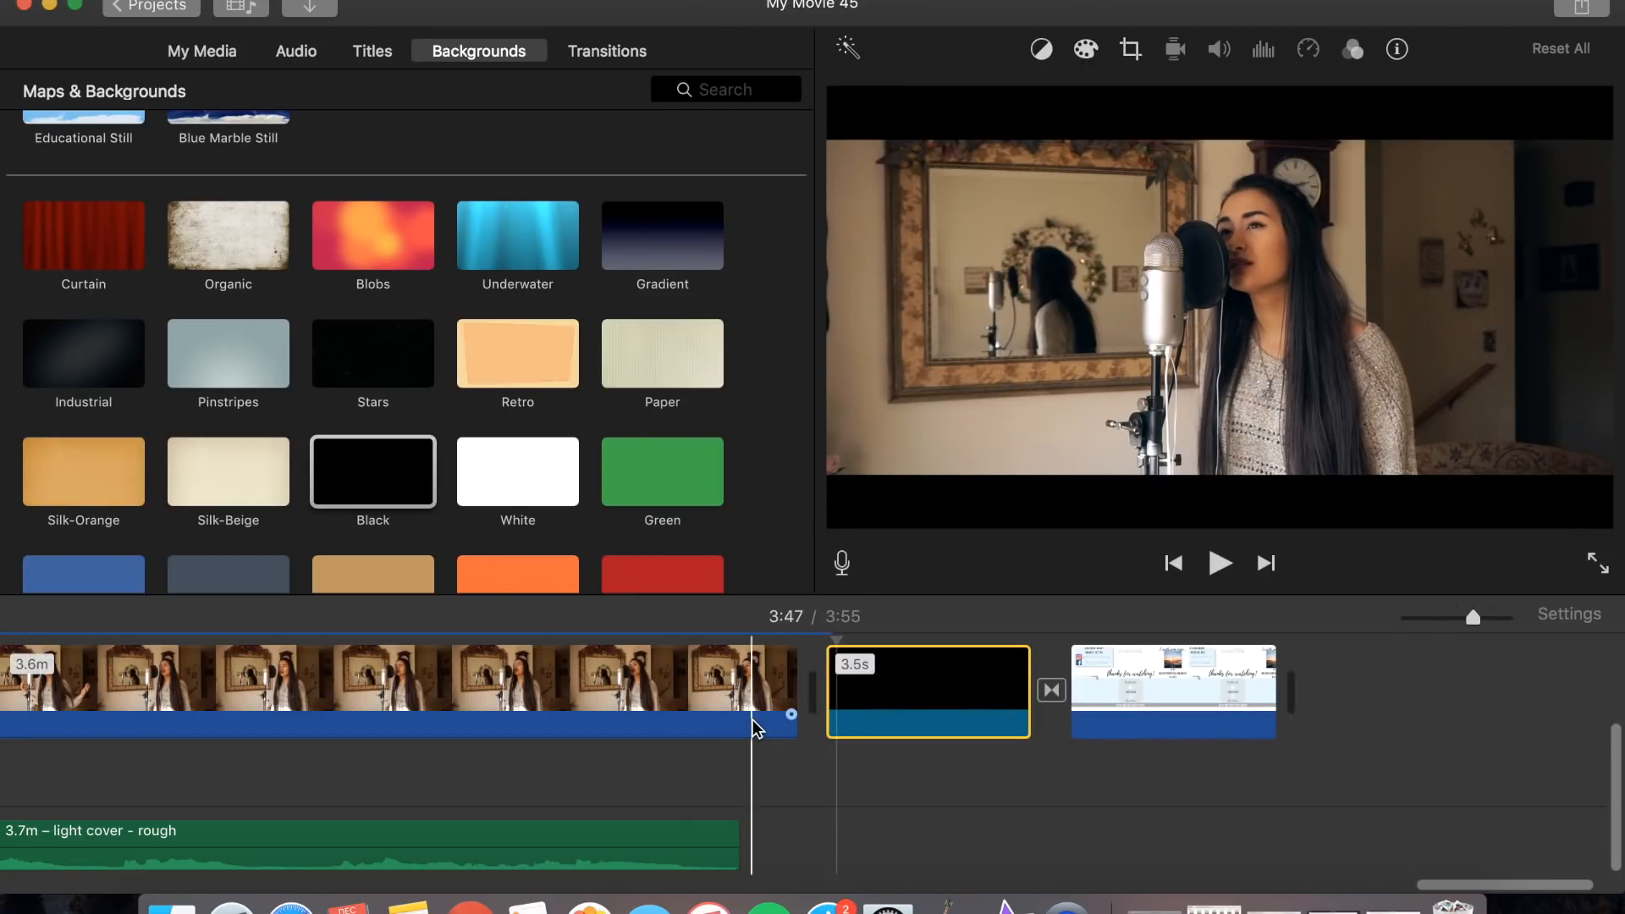
Extend the end of the "light cover - rough" audio to beneath the closing black clip and play back the song's ending
left_click_drag(738, 846, 905, 846)
key("space")
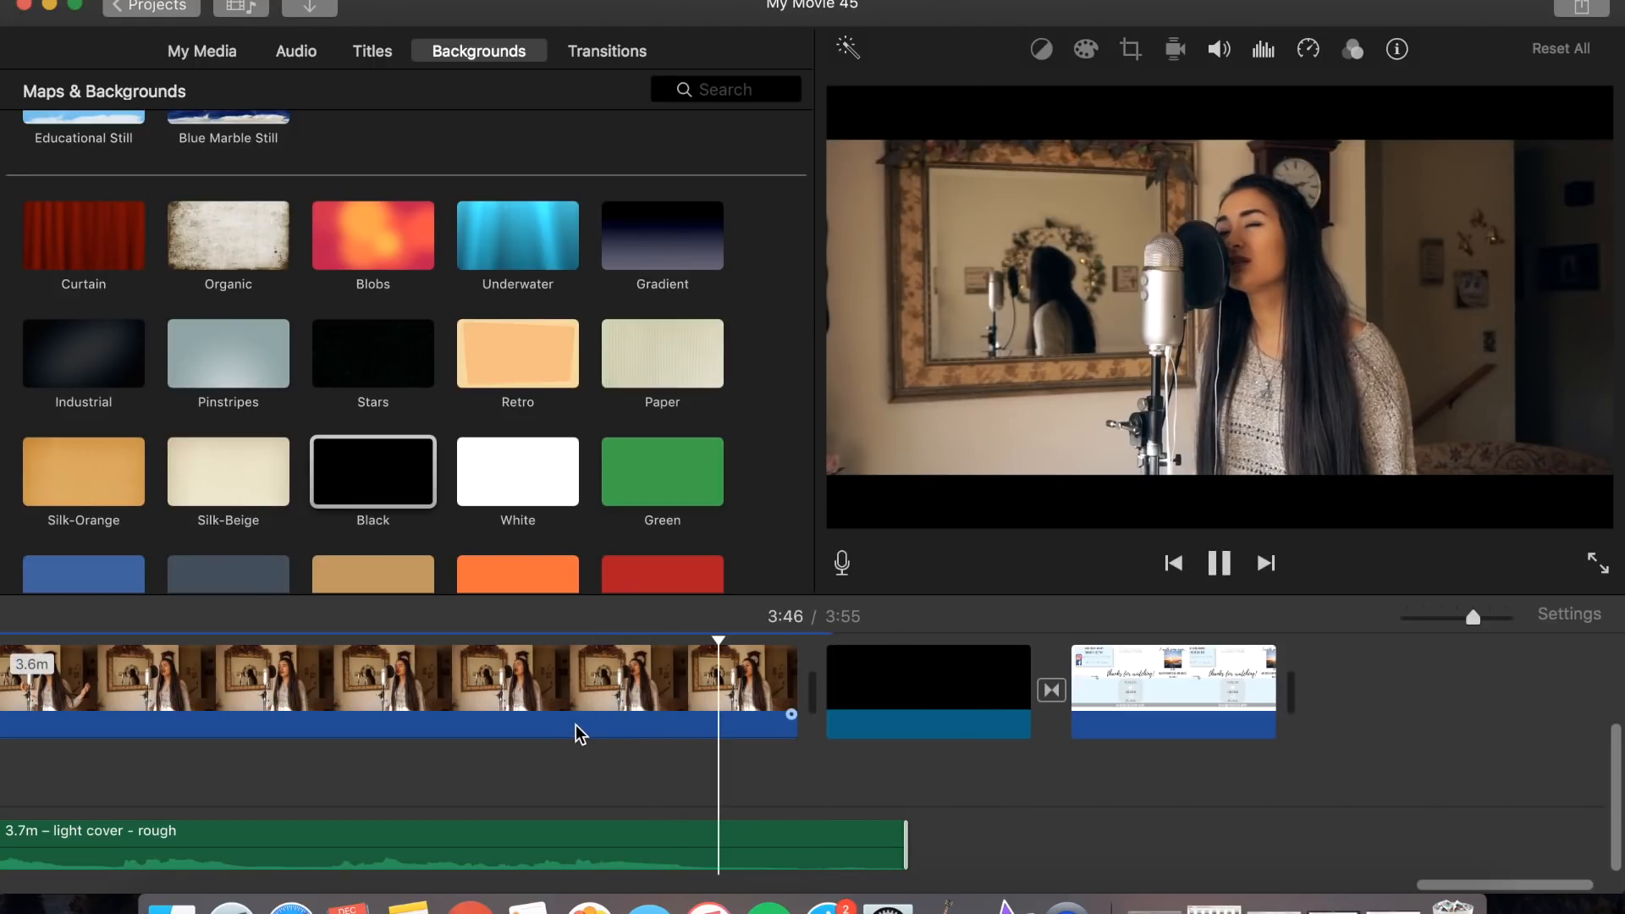
key("space")
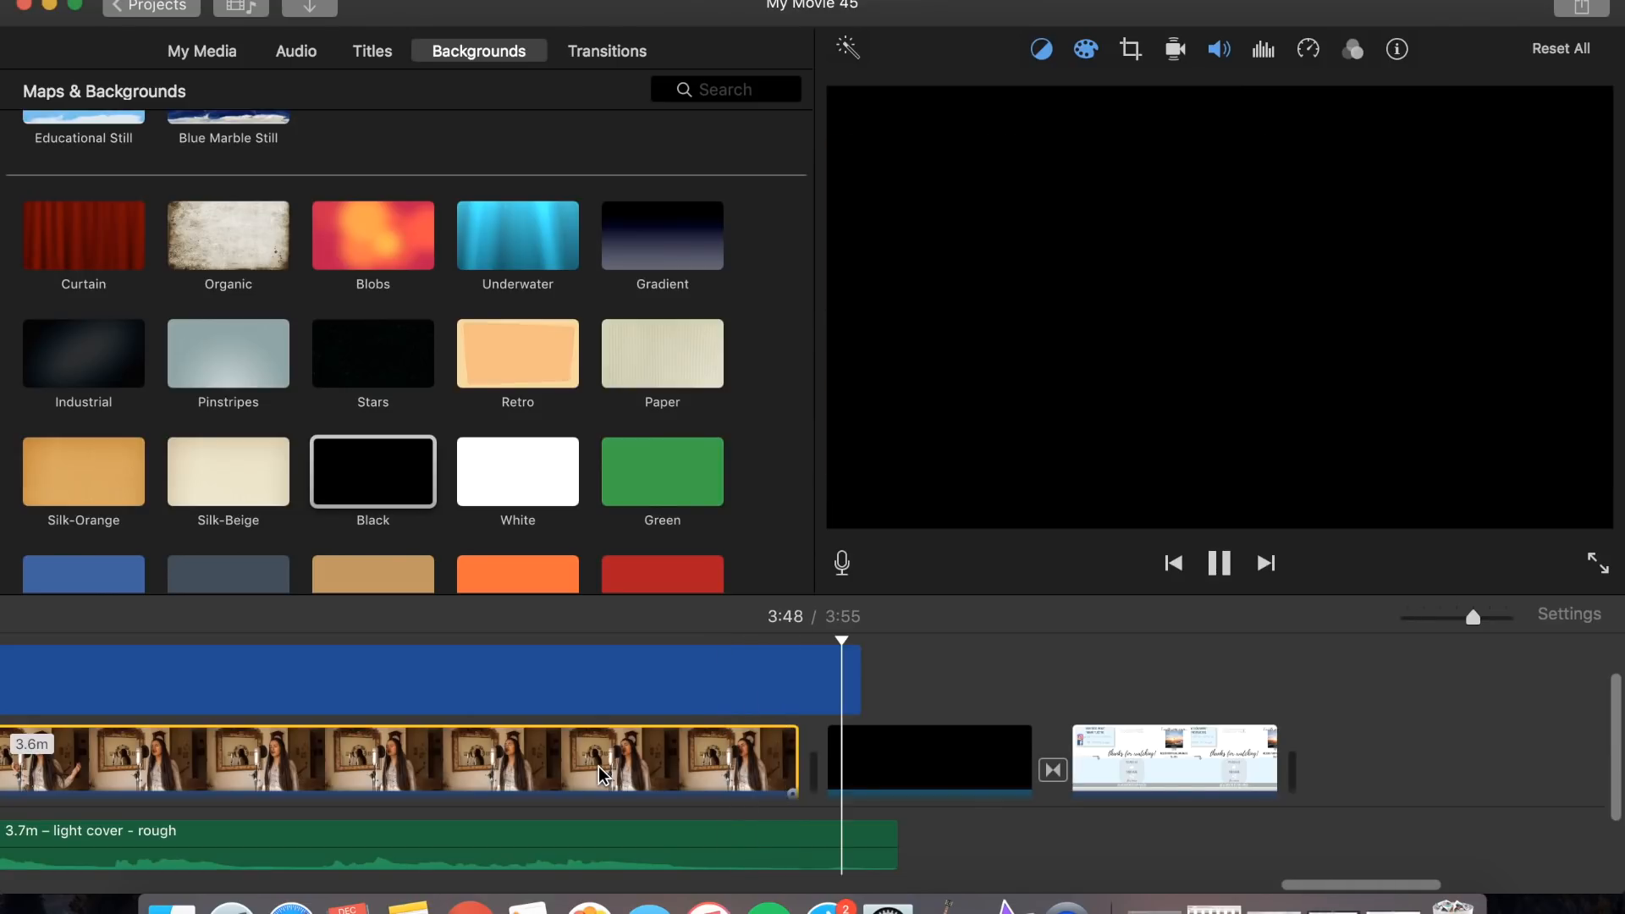
Trim the end of the closing black clip to 2.5 seconds and play back its transition into the end card
left_click(906, 778)
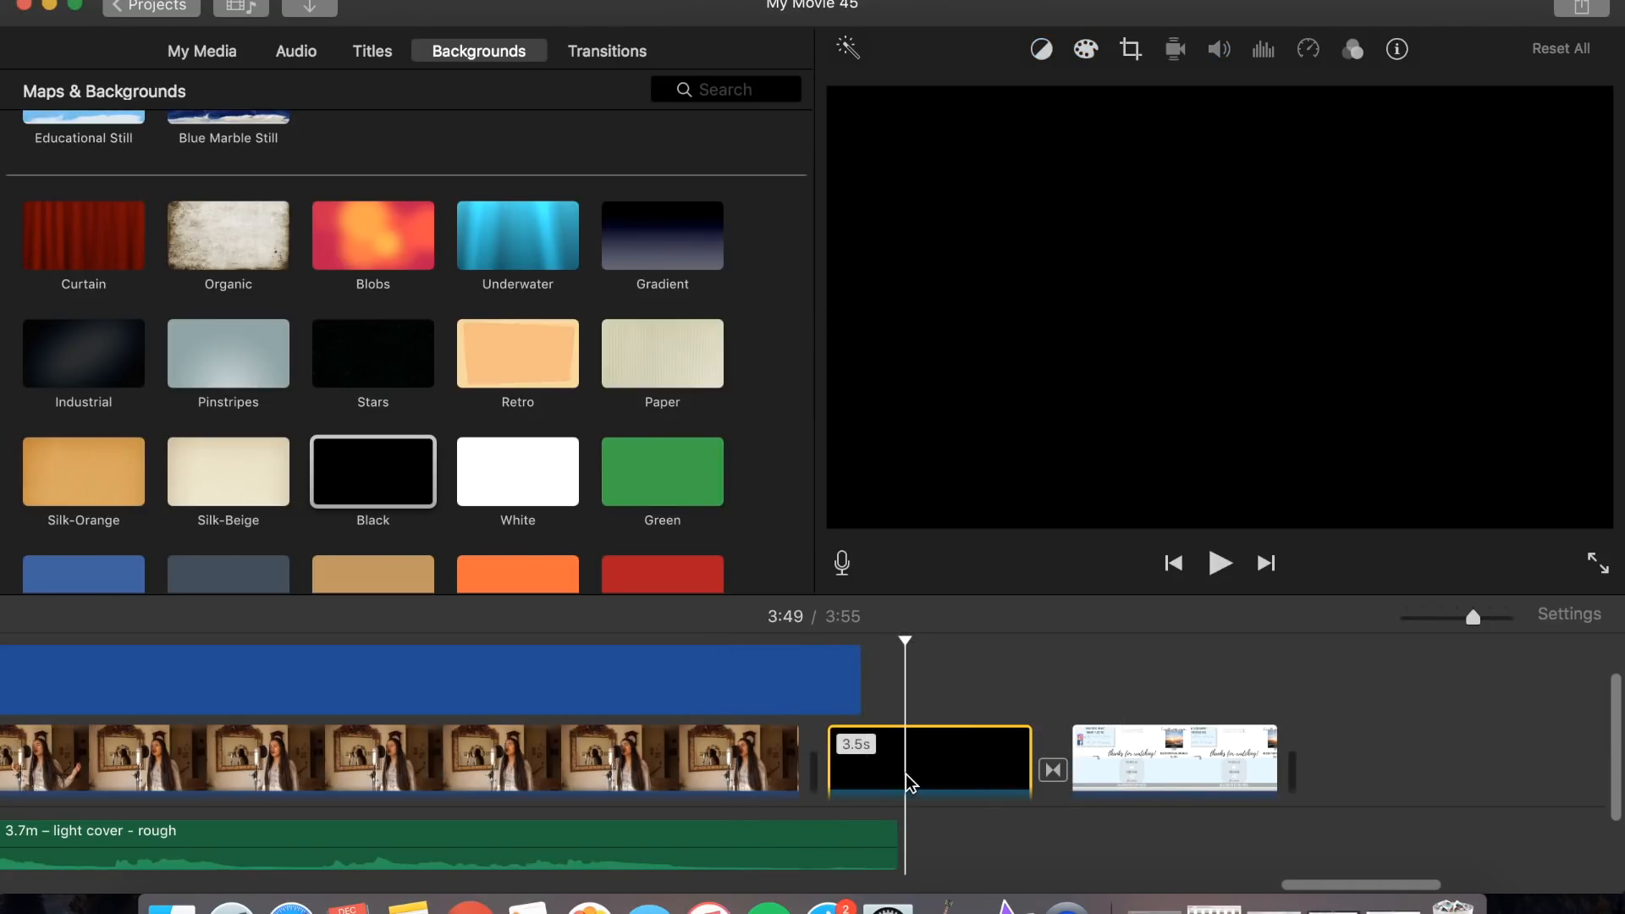
left_click_drag(1034, 715, 924, 721)
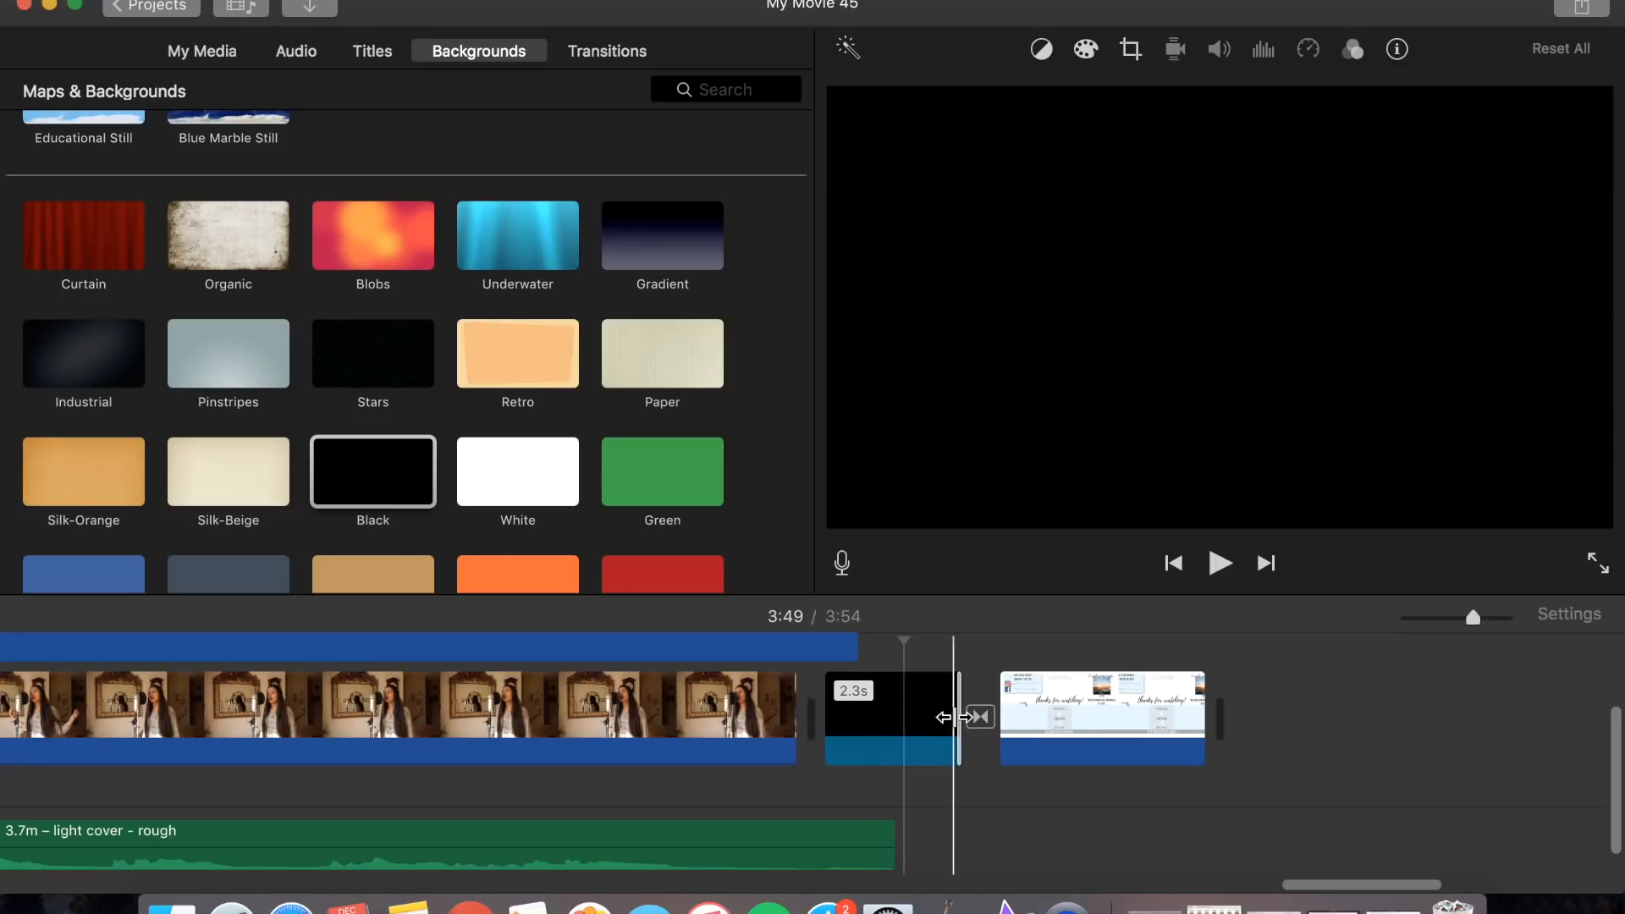
left_click_drag(955, 717, 972, 715)
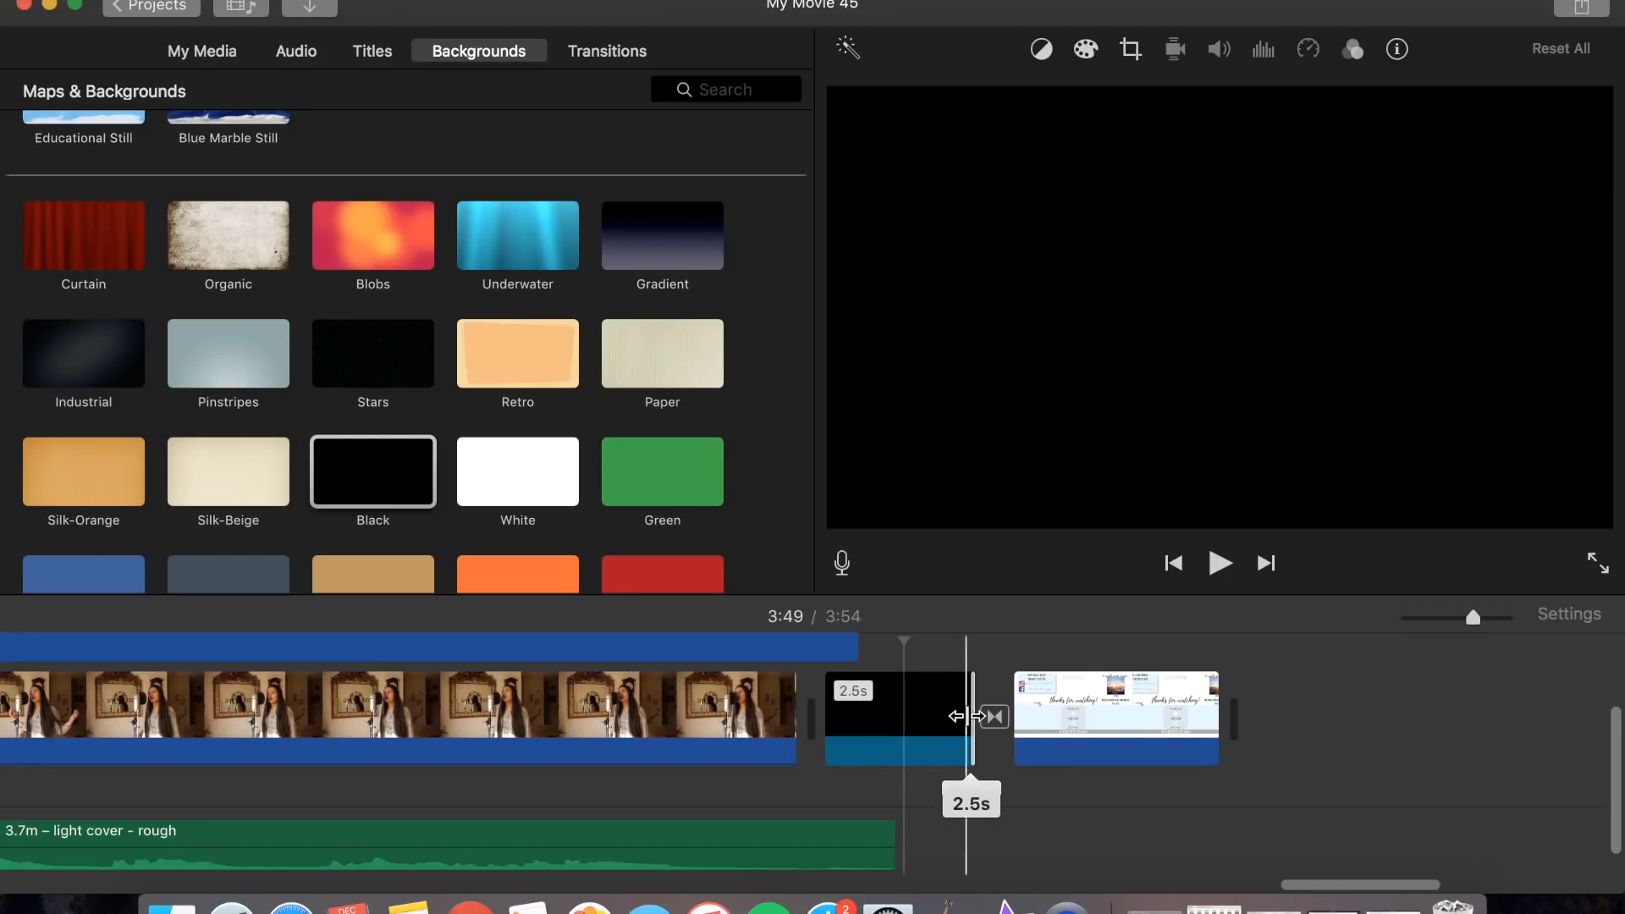
key("space")
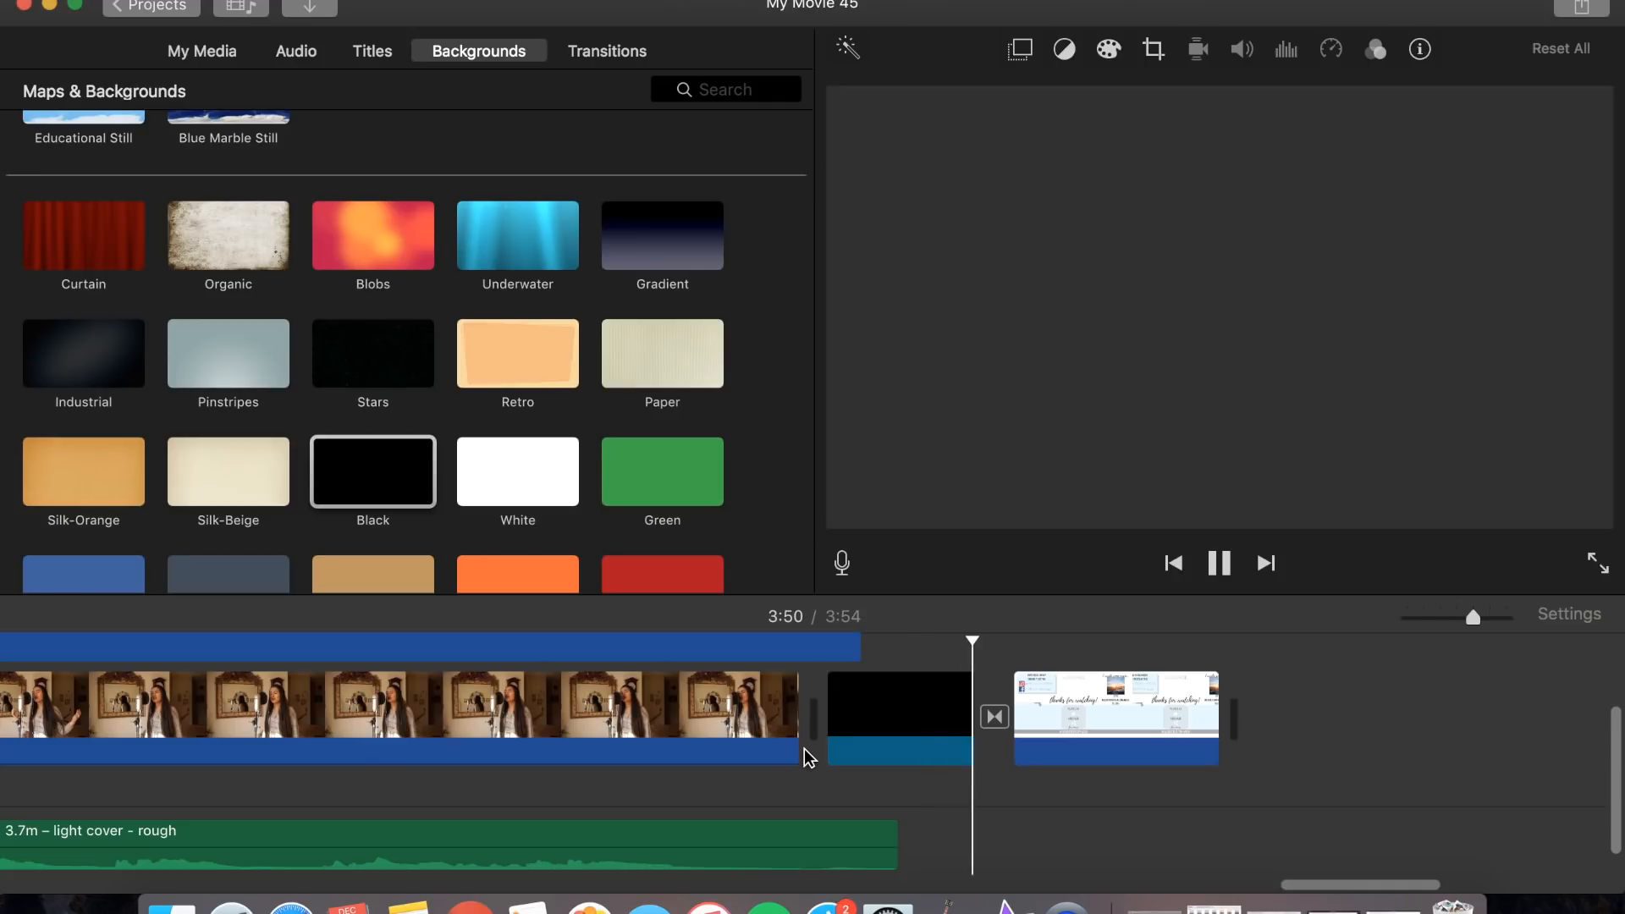
key("space")
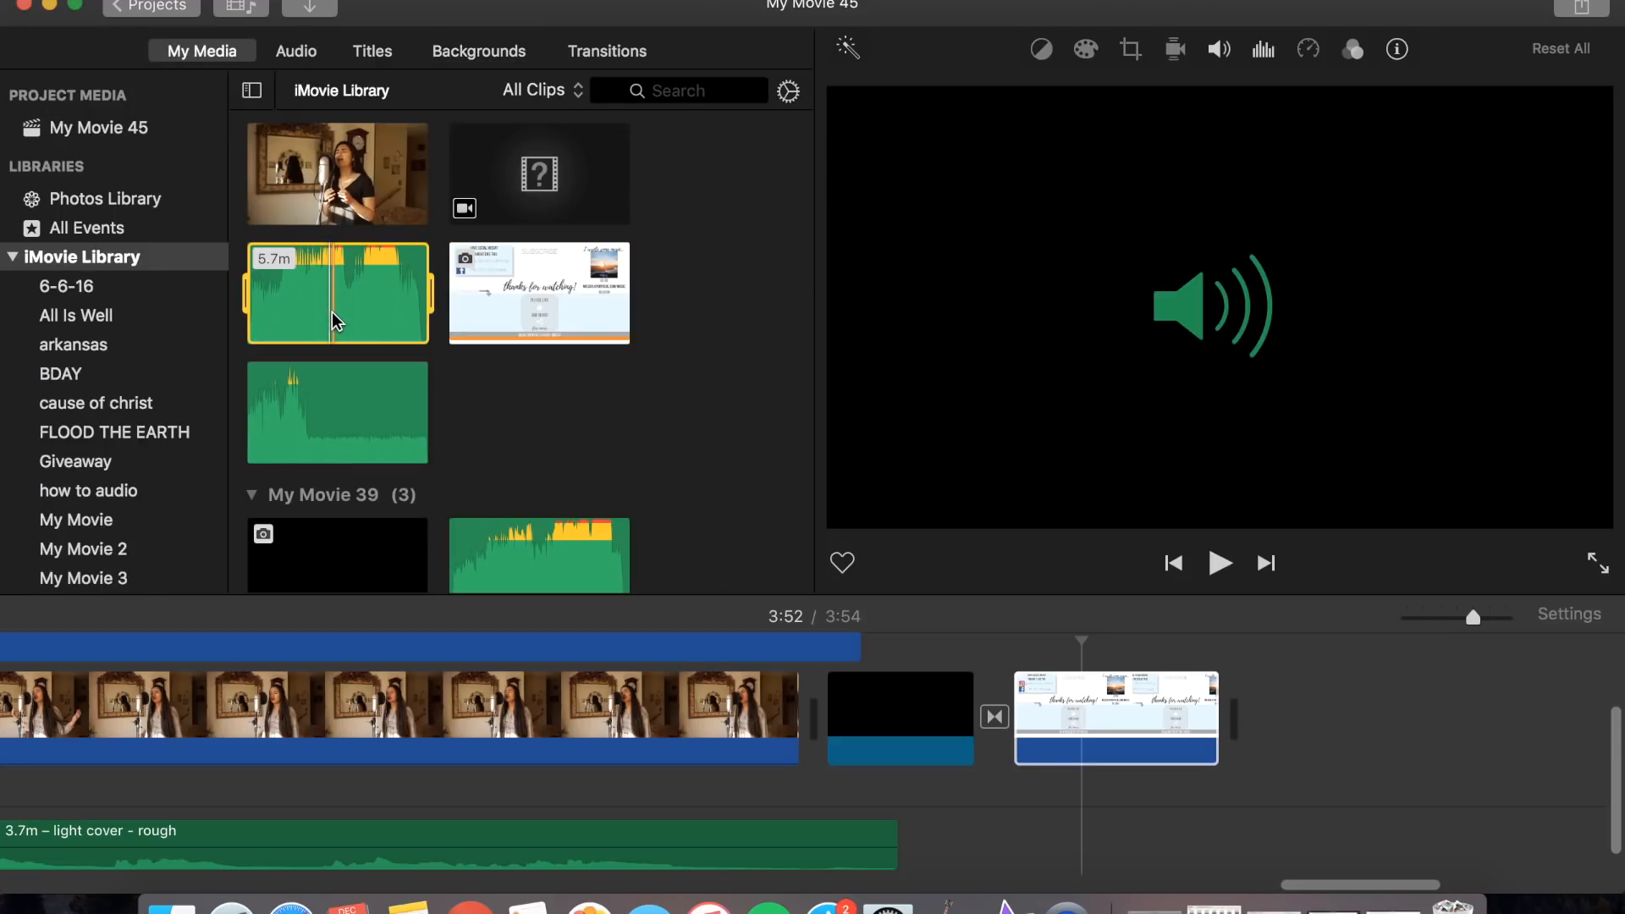
Select a short middle section of the 5.7-minute "After All Mix 01" audio and place it beneath the closing black clip and end card
scroll(336, 320, "up", 1)
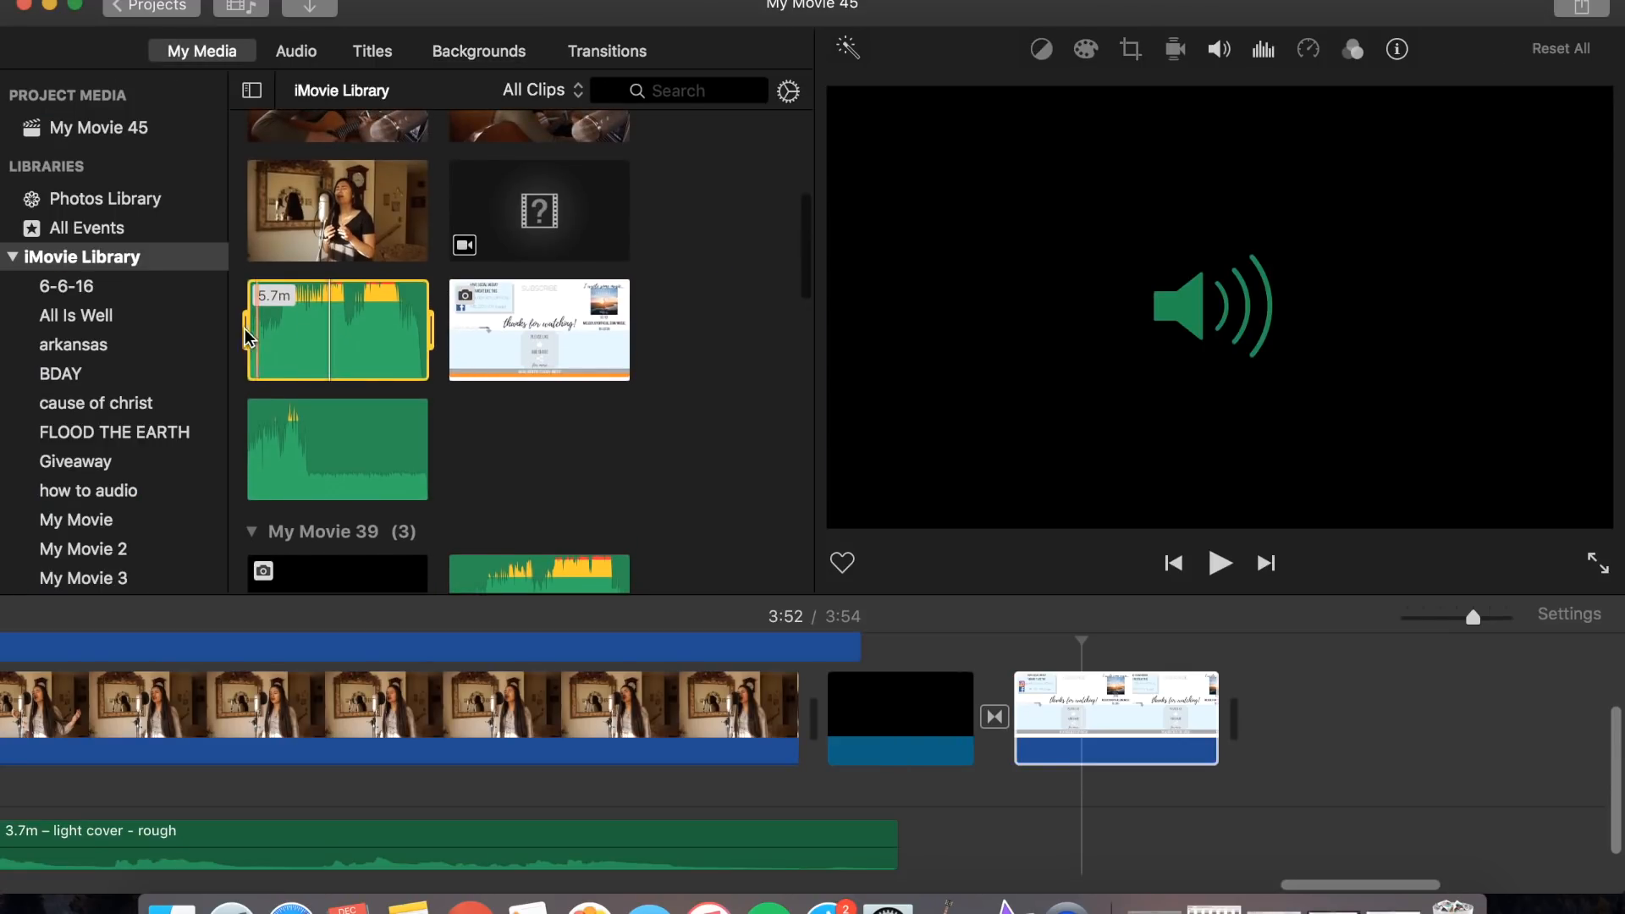
left_click_drag(246, 336, 306, 336)
left_click_drag(430, 333, 332, 347)
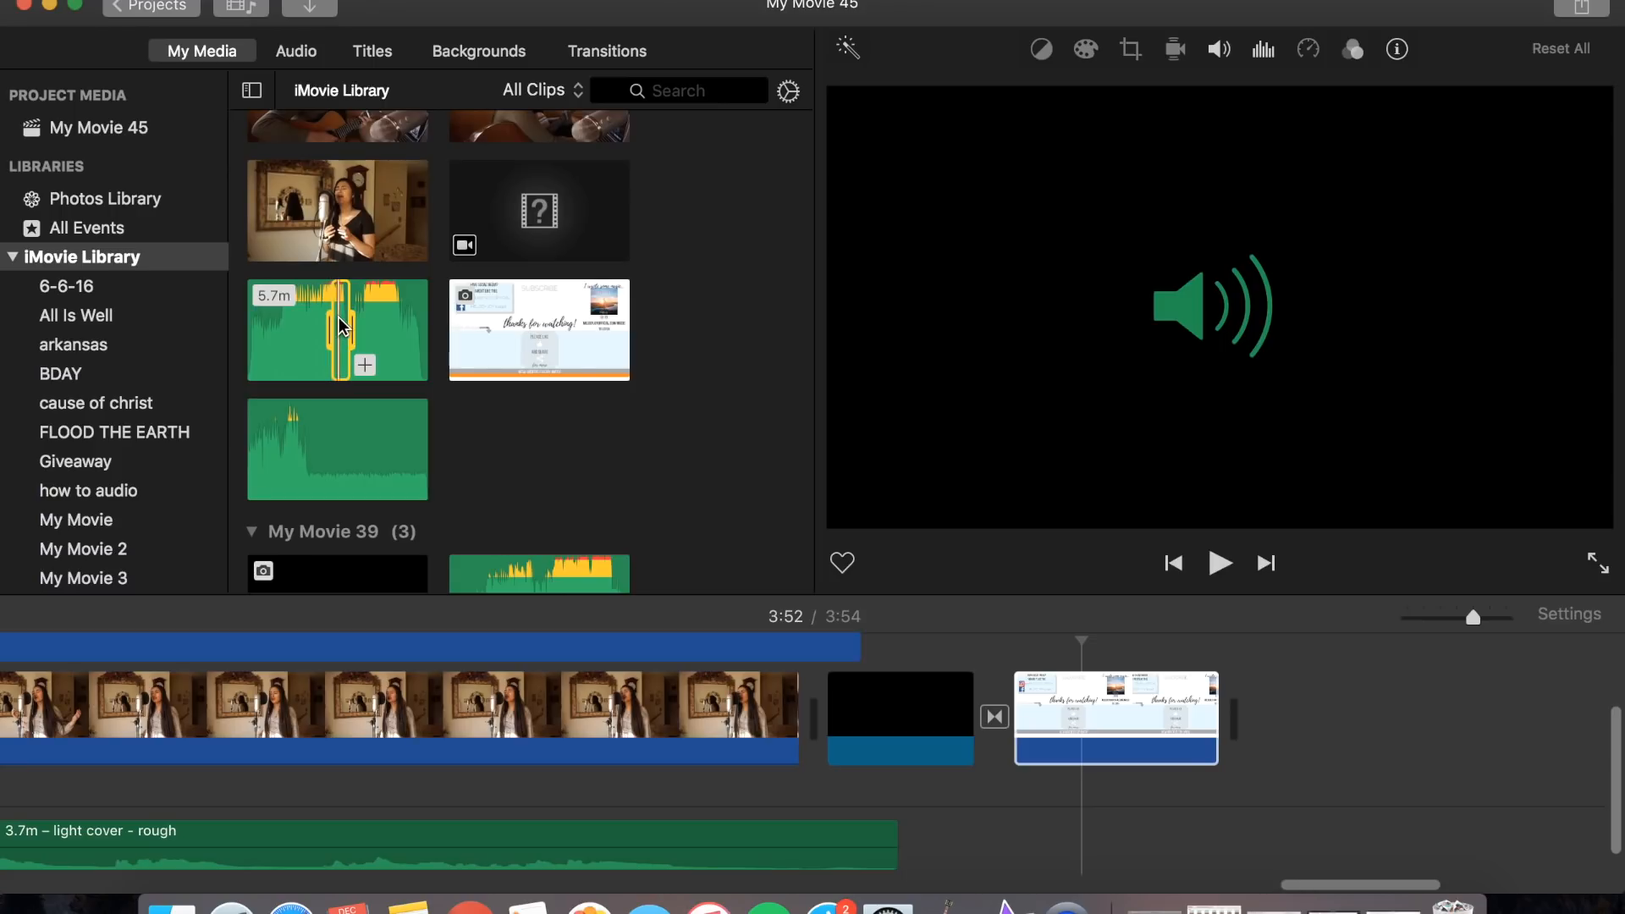
left_click_drag(409, 476, 925, 851)
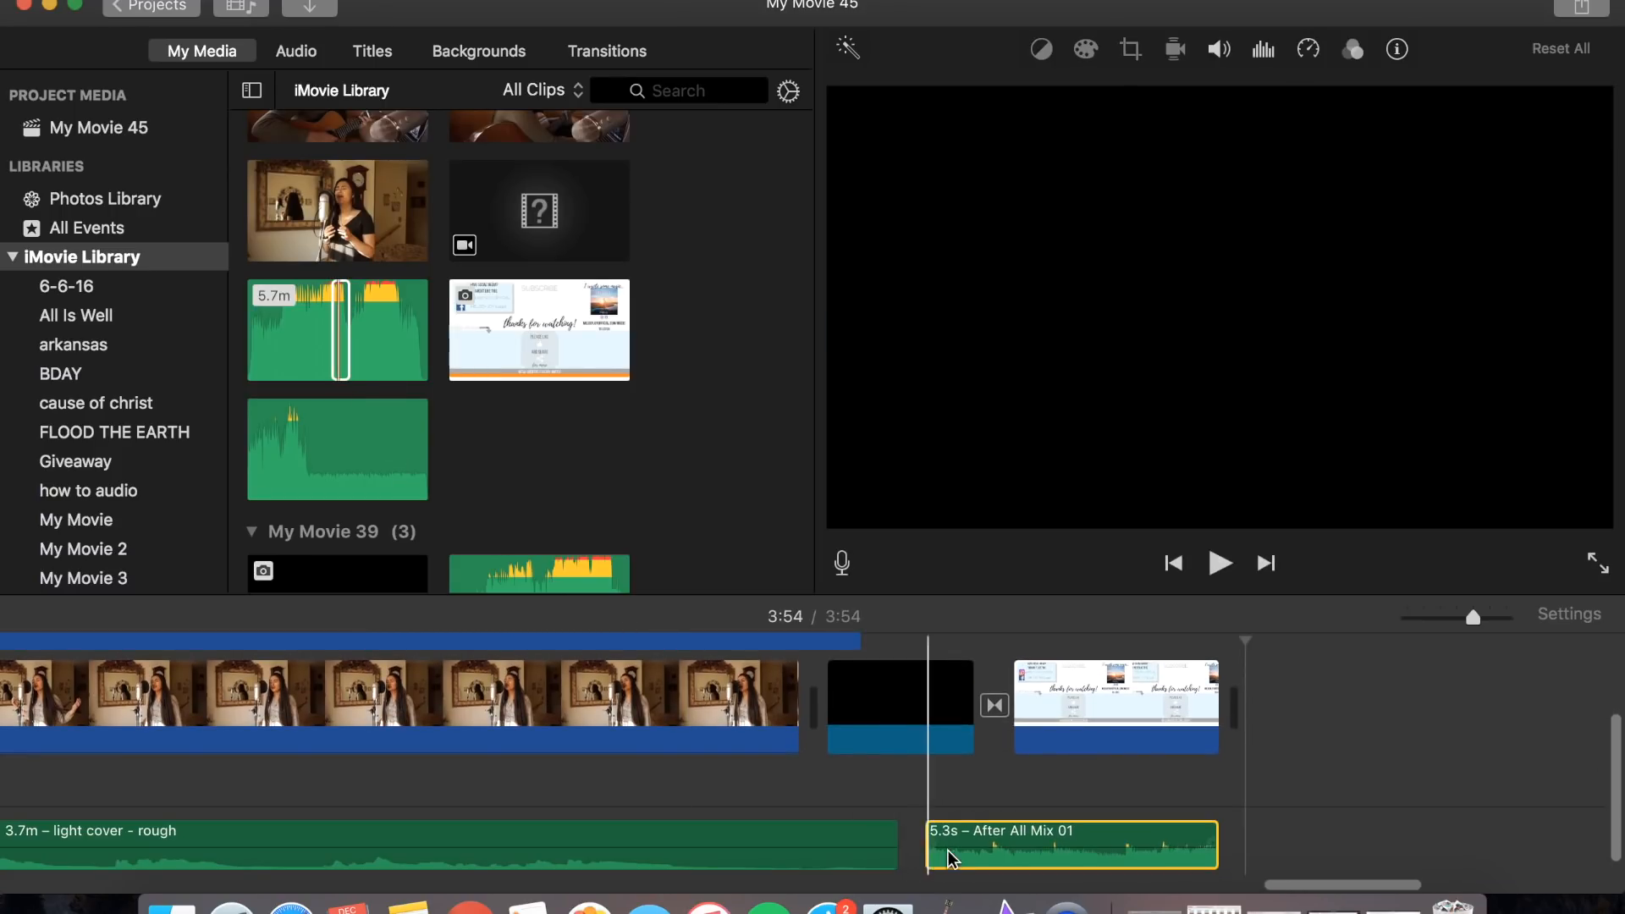
Split the "After All Mix 01" audio at 3:53 and delete its first 3.7 seconds
key("space")
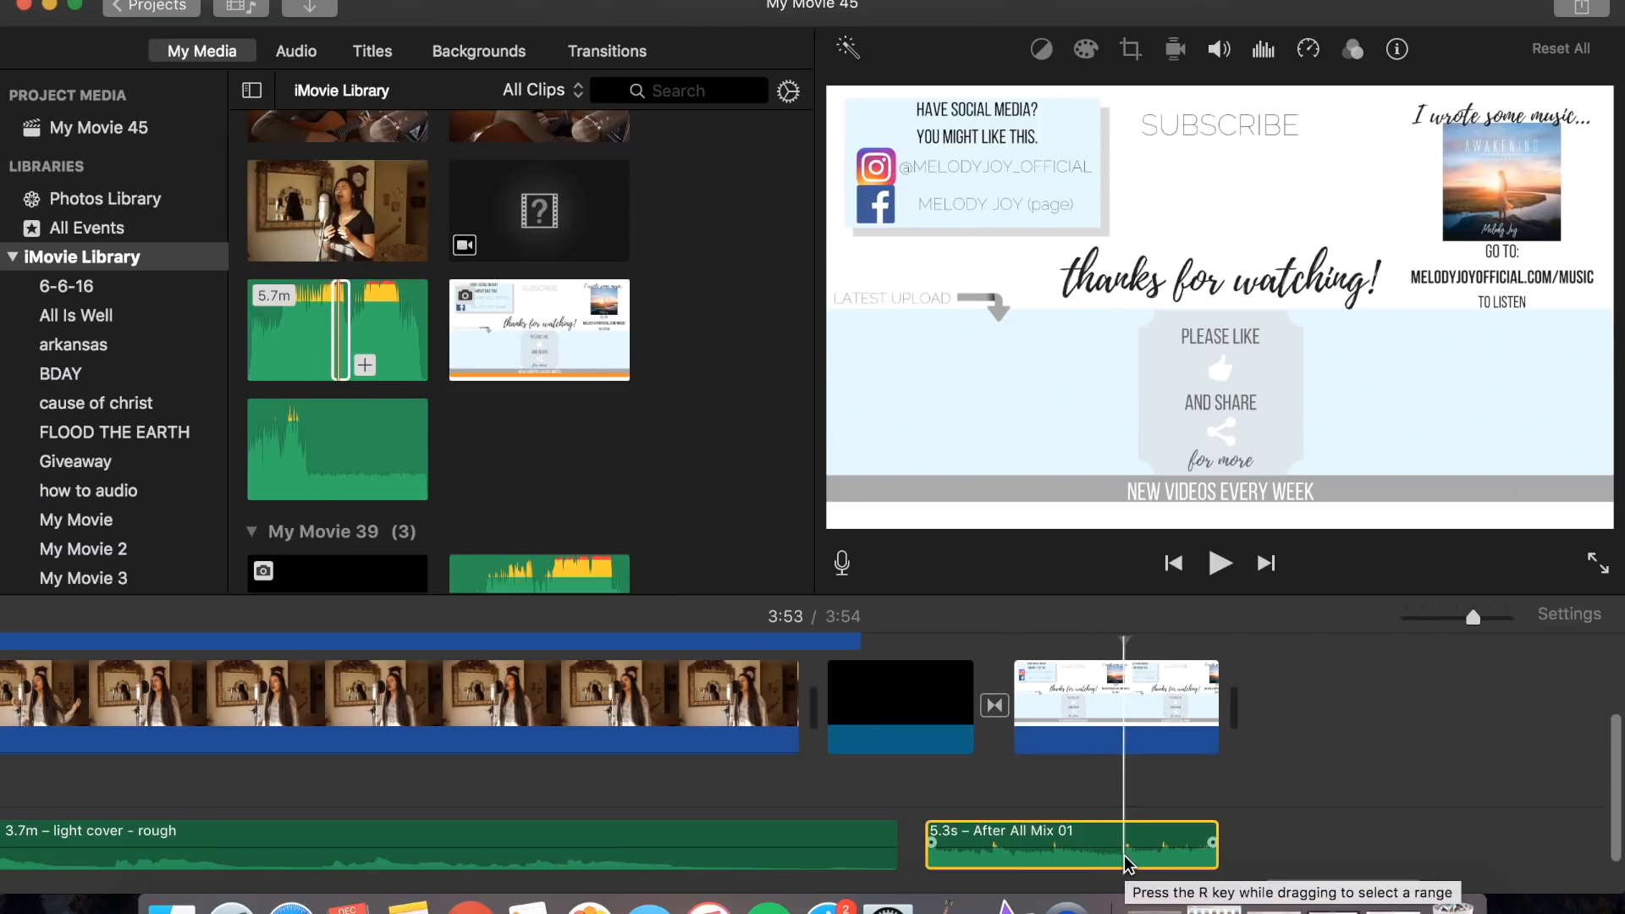
key("super+b")
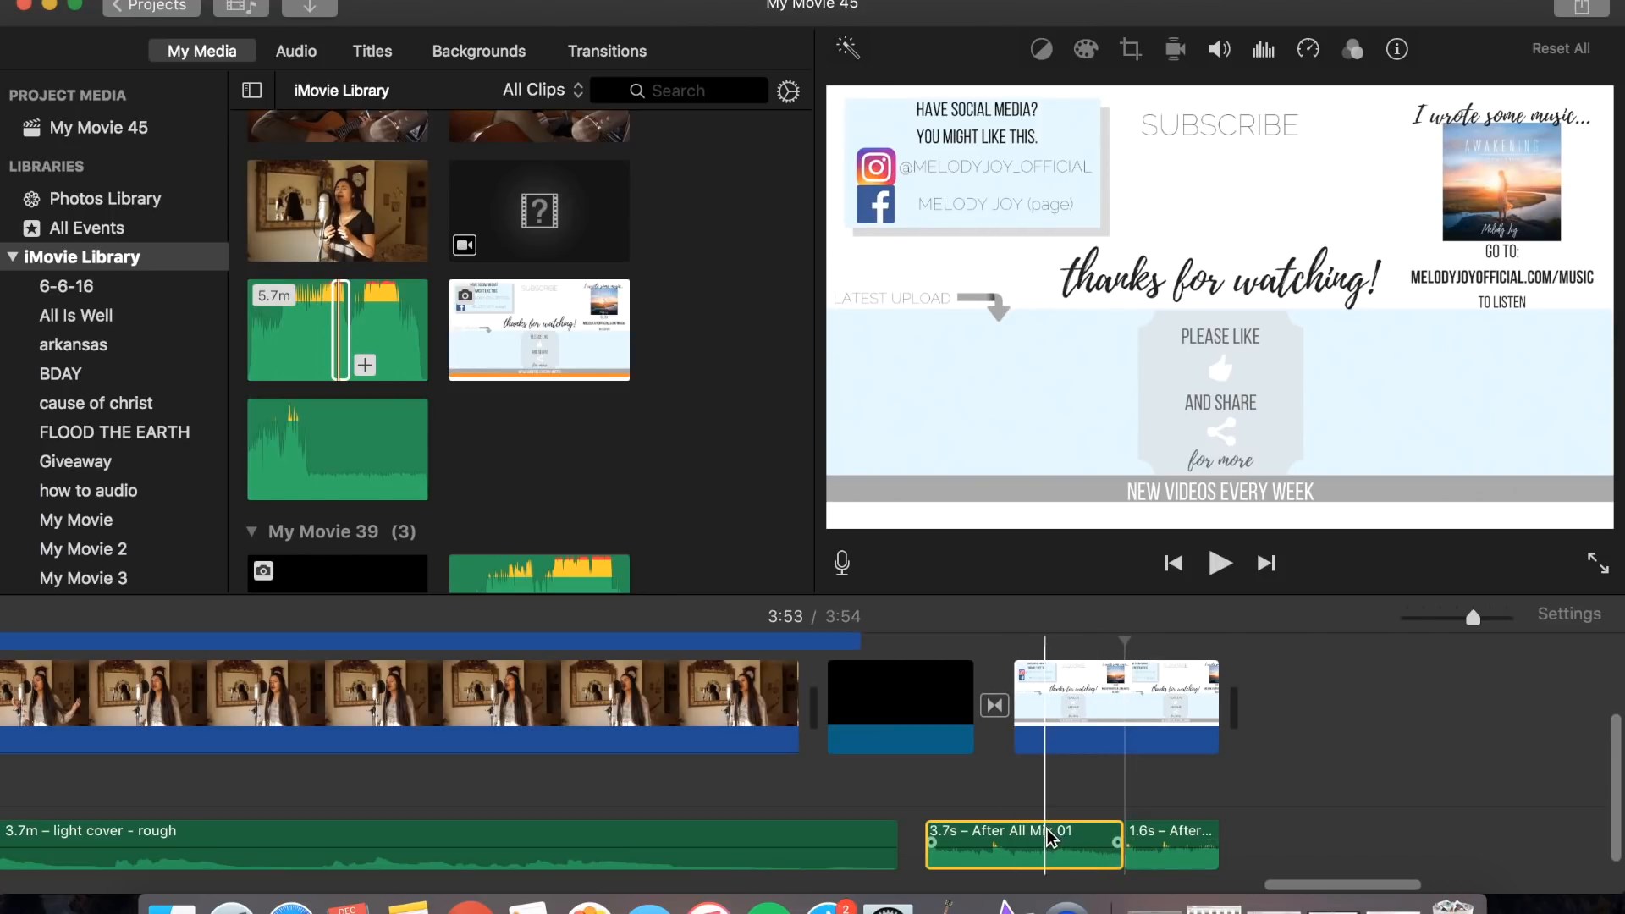
key("Delete")
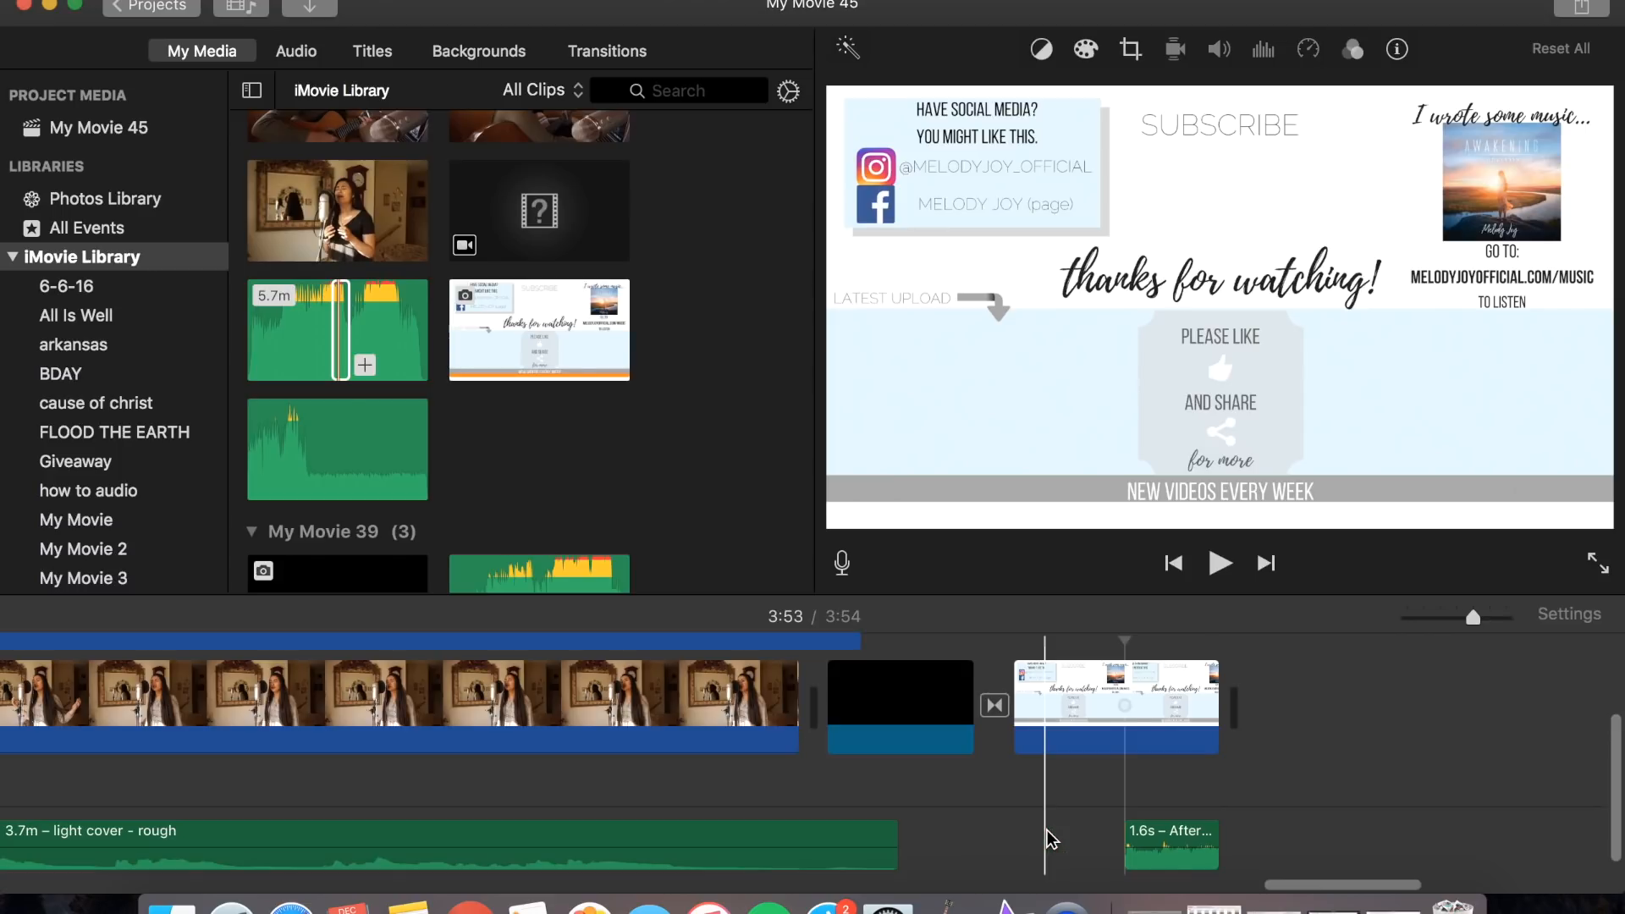
Move the remaining "After All Mix 01" piece beneath the end card's transition and extend its start to 1.8 seconds with a short fade-in
left_click_drag(1174, 840, 980, 836)
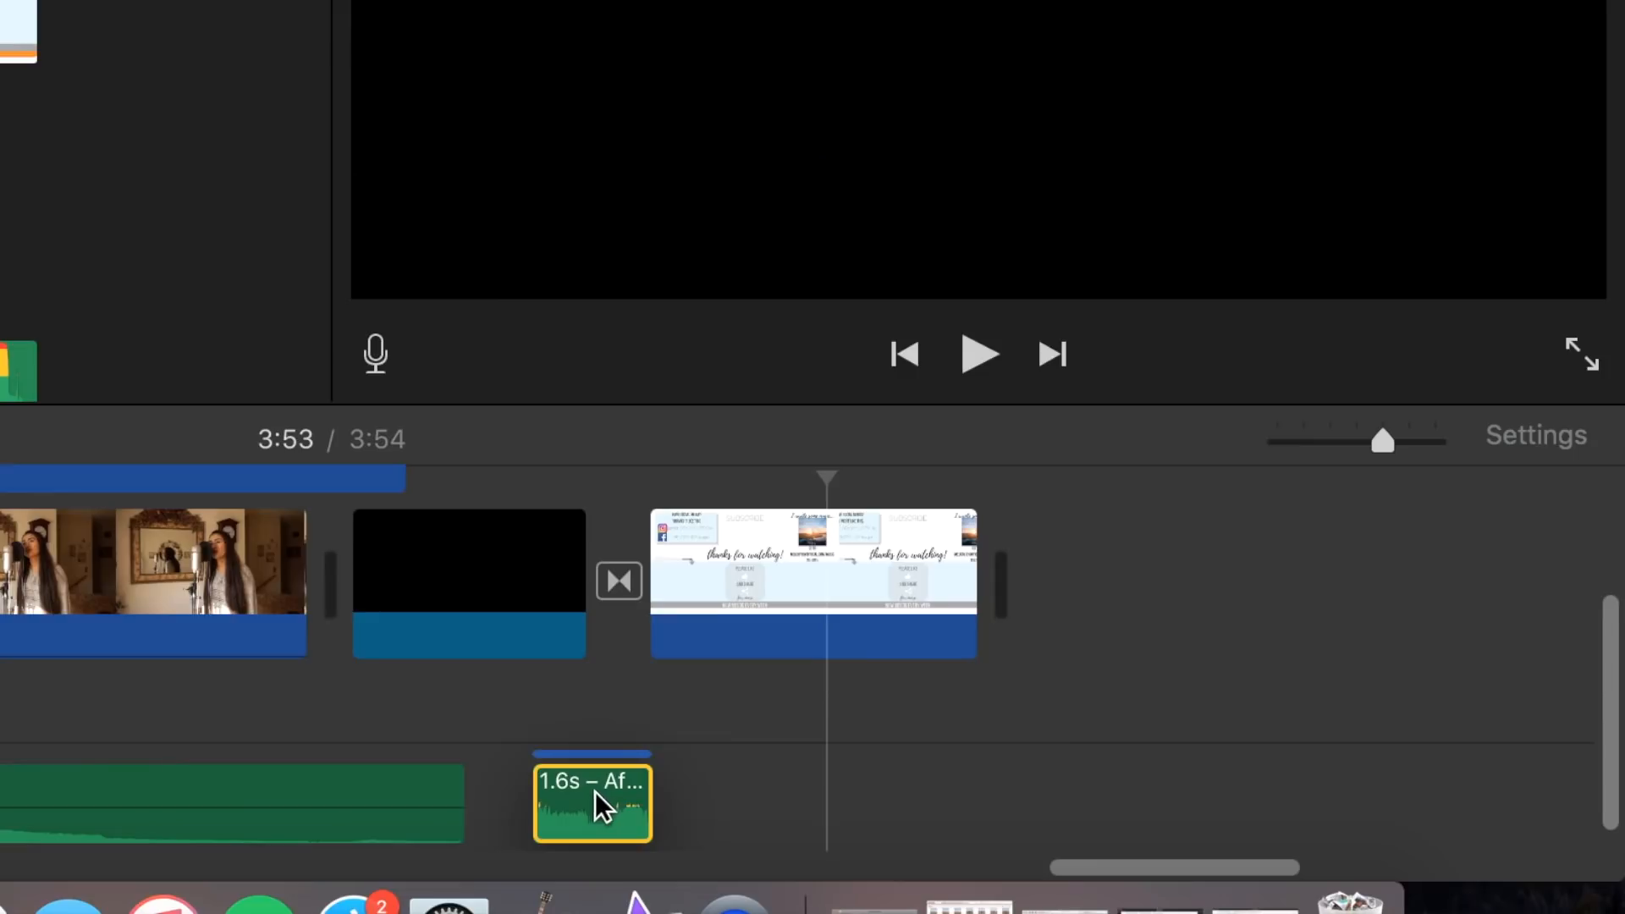
left_click_drag(595, 790, 621, 807)
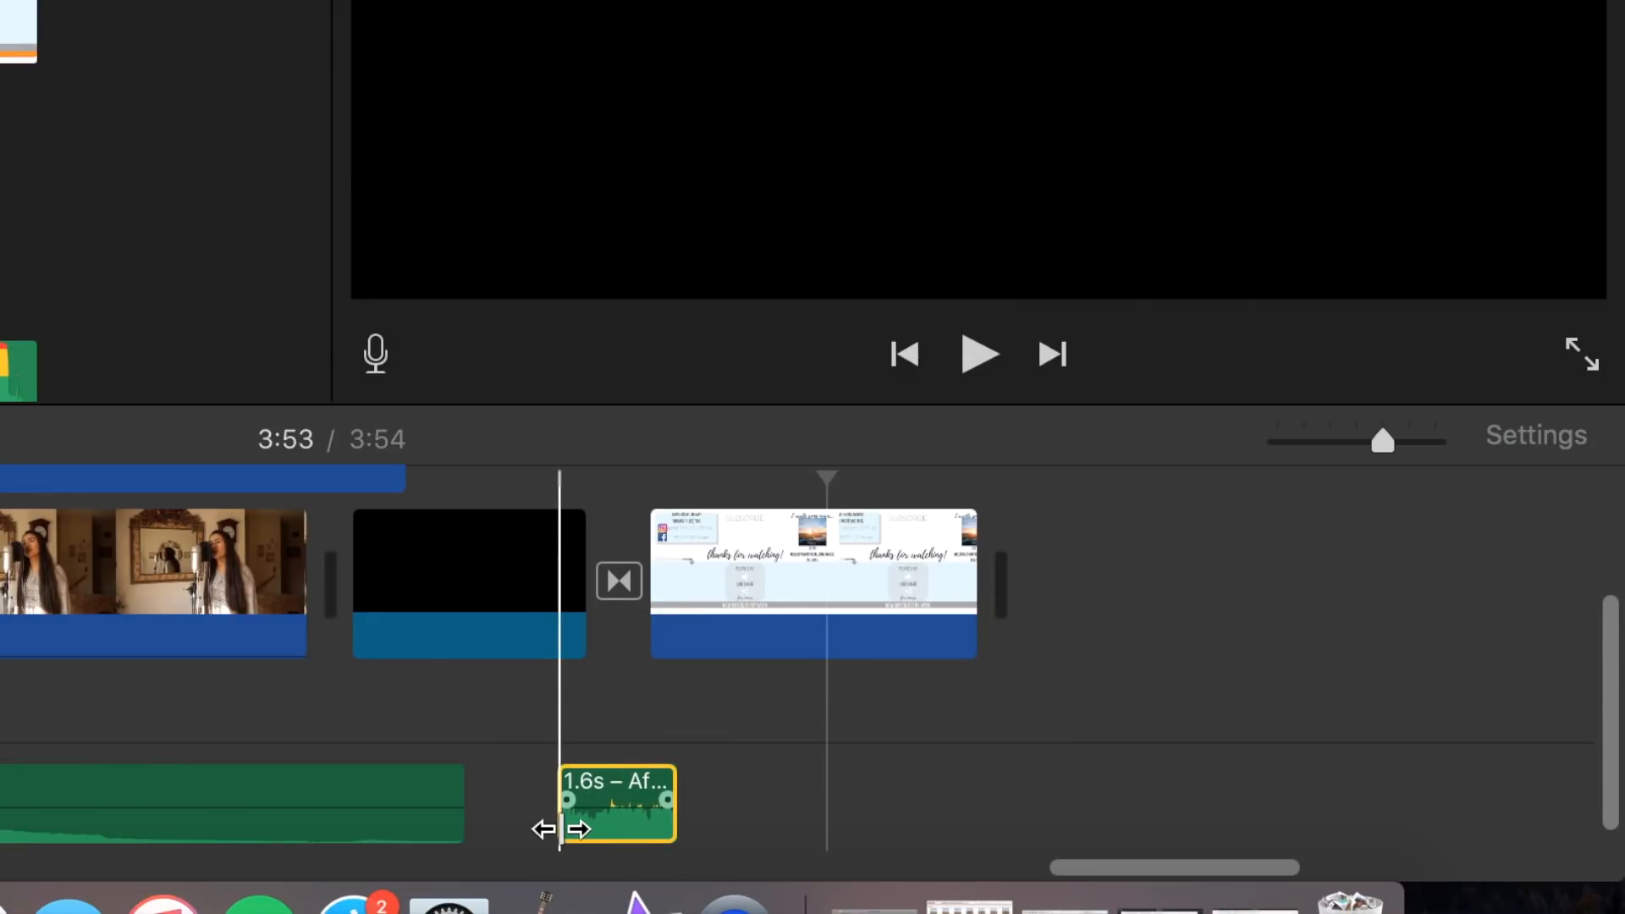
left_click_drag(560, 829, 550, 837)
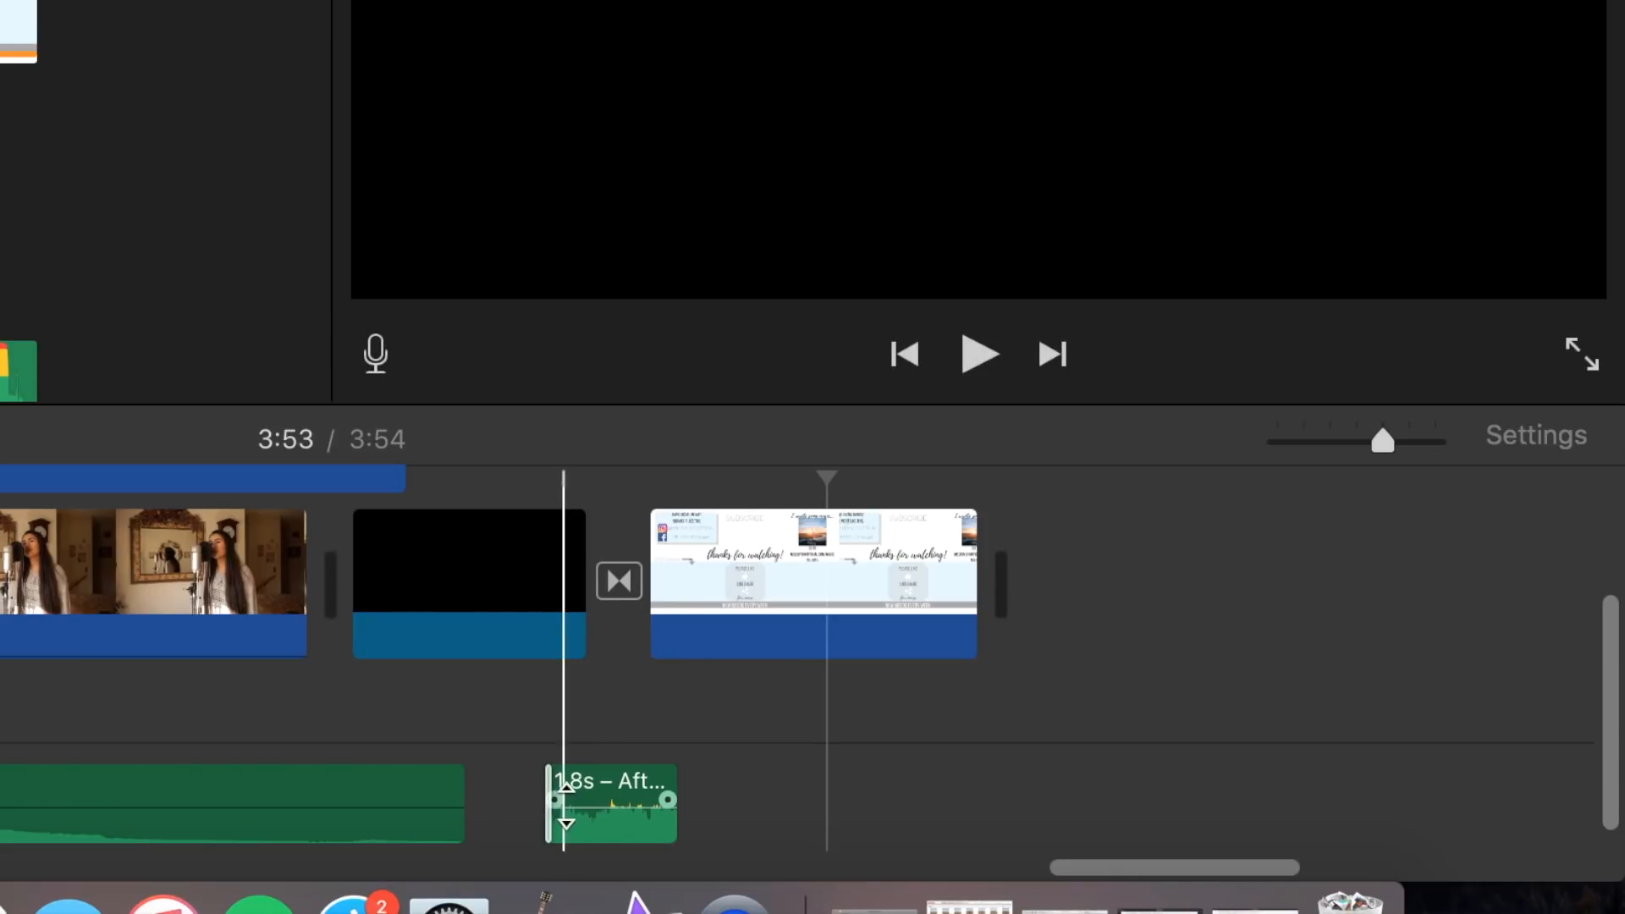
left_click(571, 805)
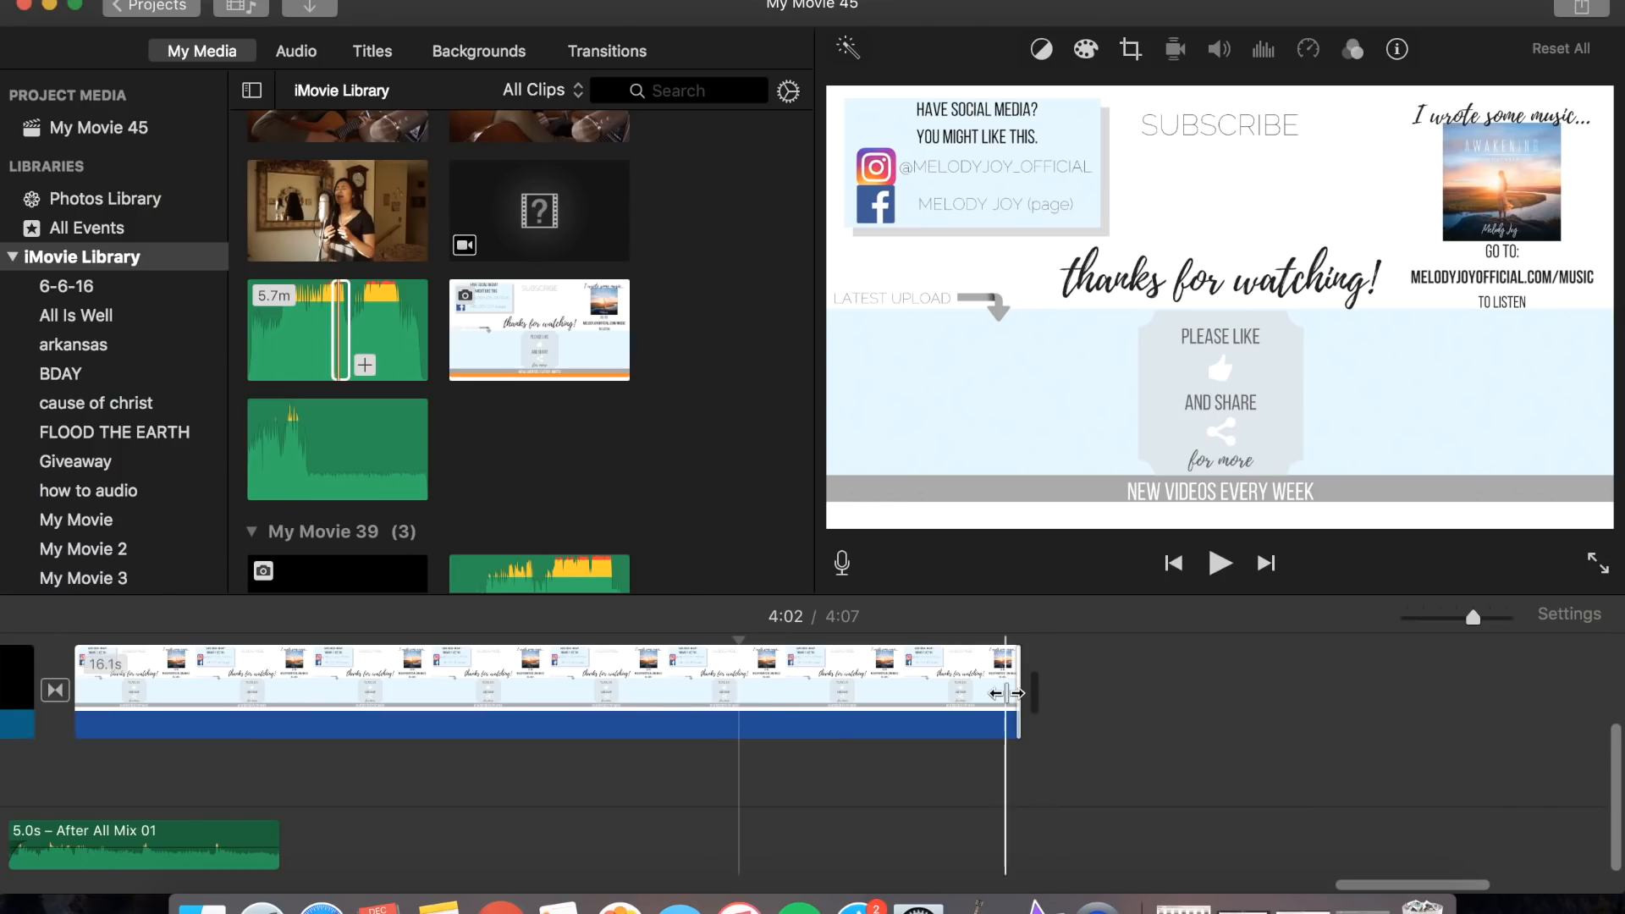
Lengthen the end card and extend the "After All Mix 01" audio to 20.6 seconds so both end together
left_click_drag(1005, 693, 1195, 705)
scroll(753, 743, "left", 5)
left_click(677, 846)
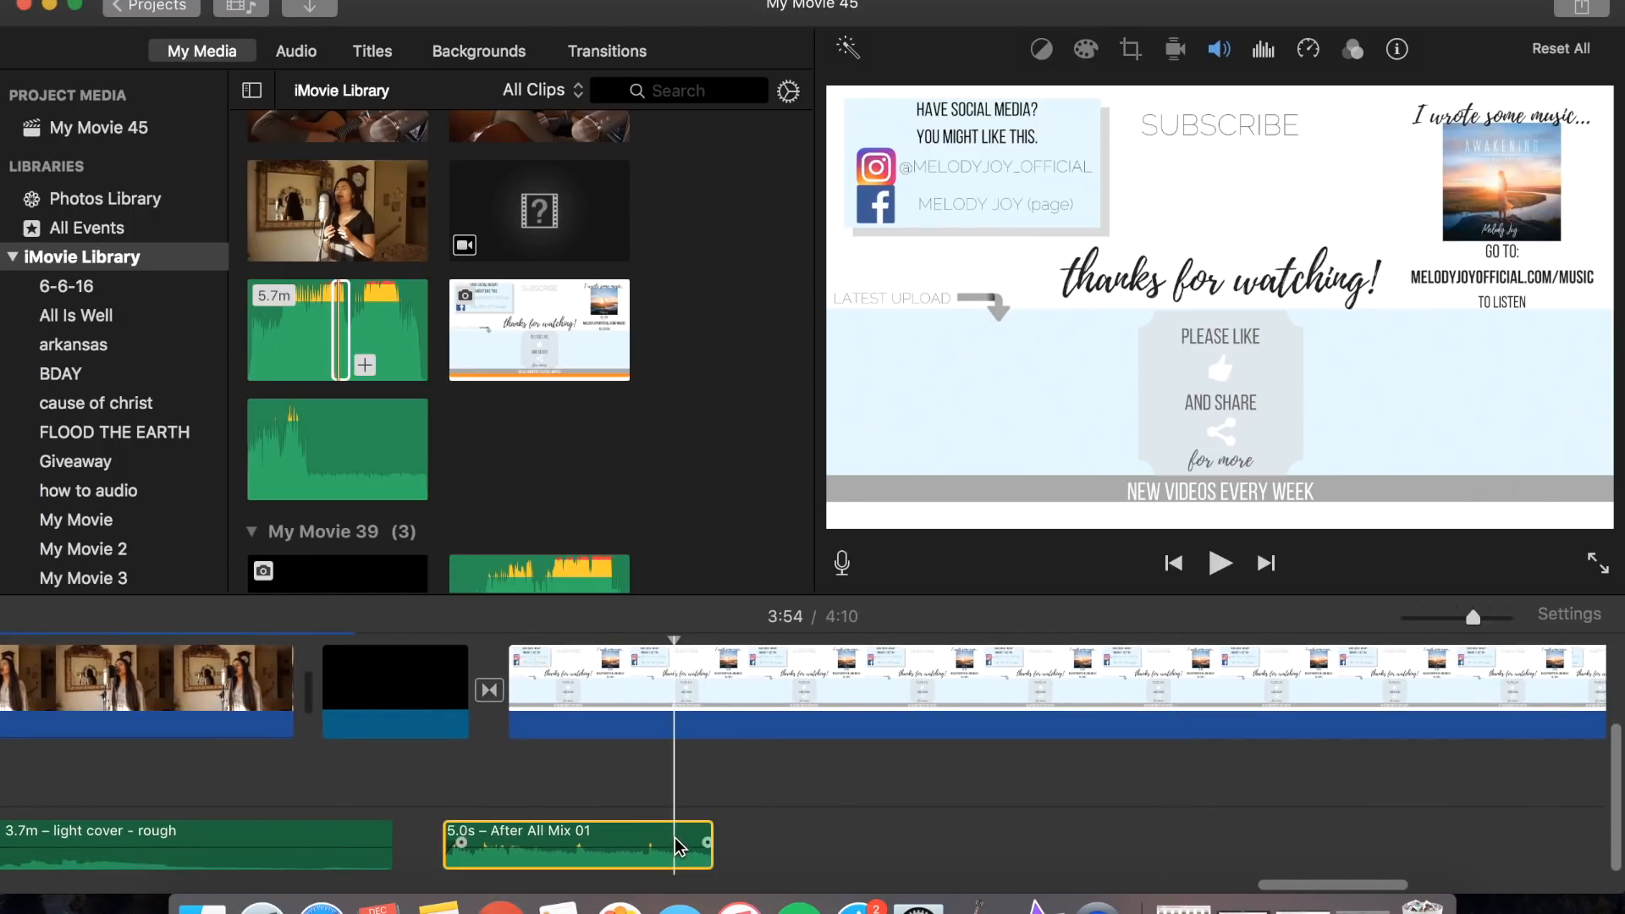
left_click_drag(709, 855, 1436, 856)
scroll(1354, 833, "right", 6)
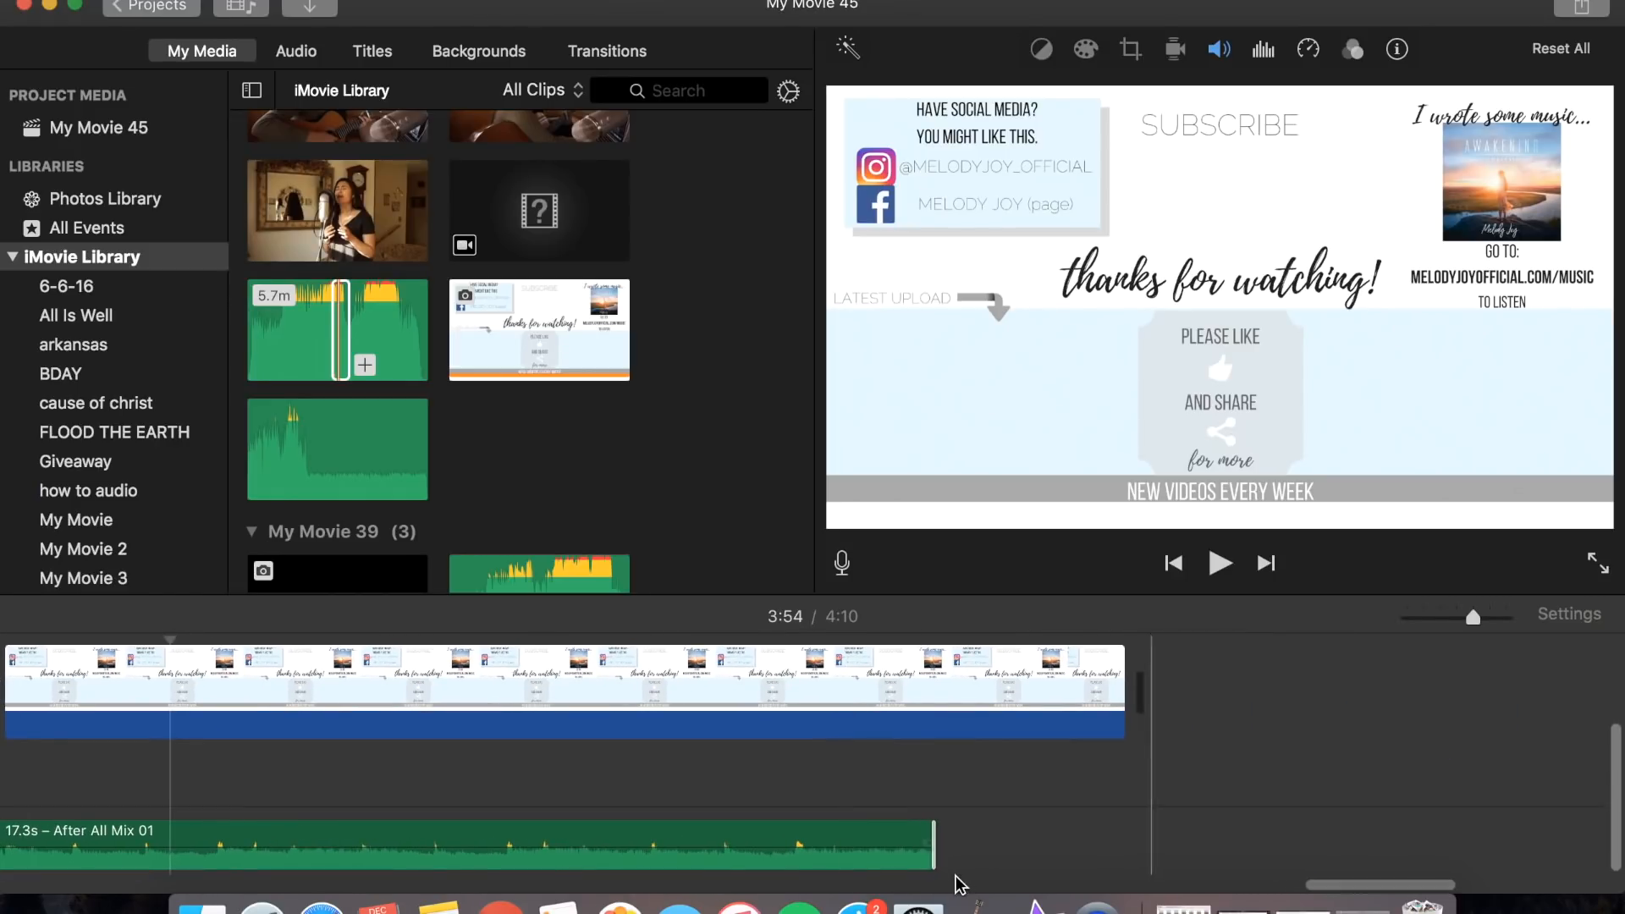
left_click_drag(1101, 847, 1131, 849)
Play back the end-card music, split off and delete its tail to leave 19.1 seconds, and fade out its end
left_click(880, 814)
key("space")
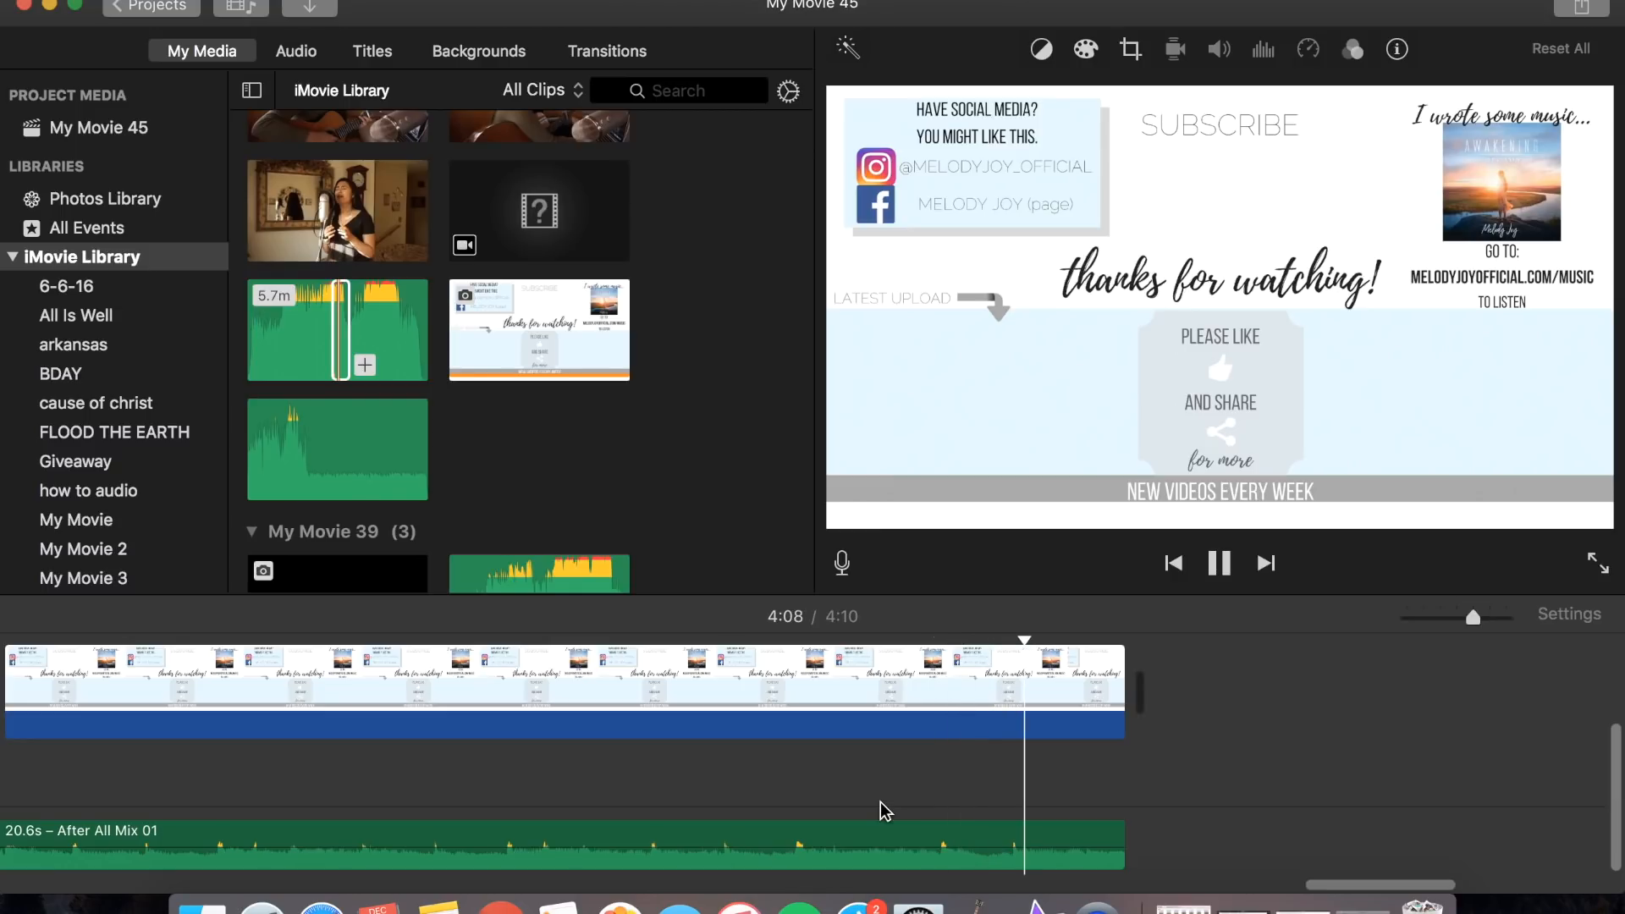
key("space")
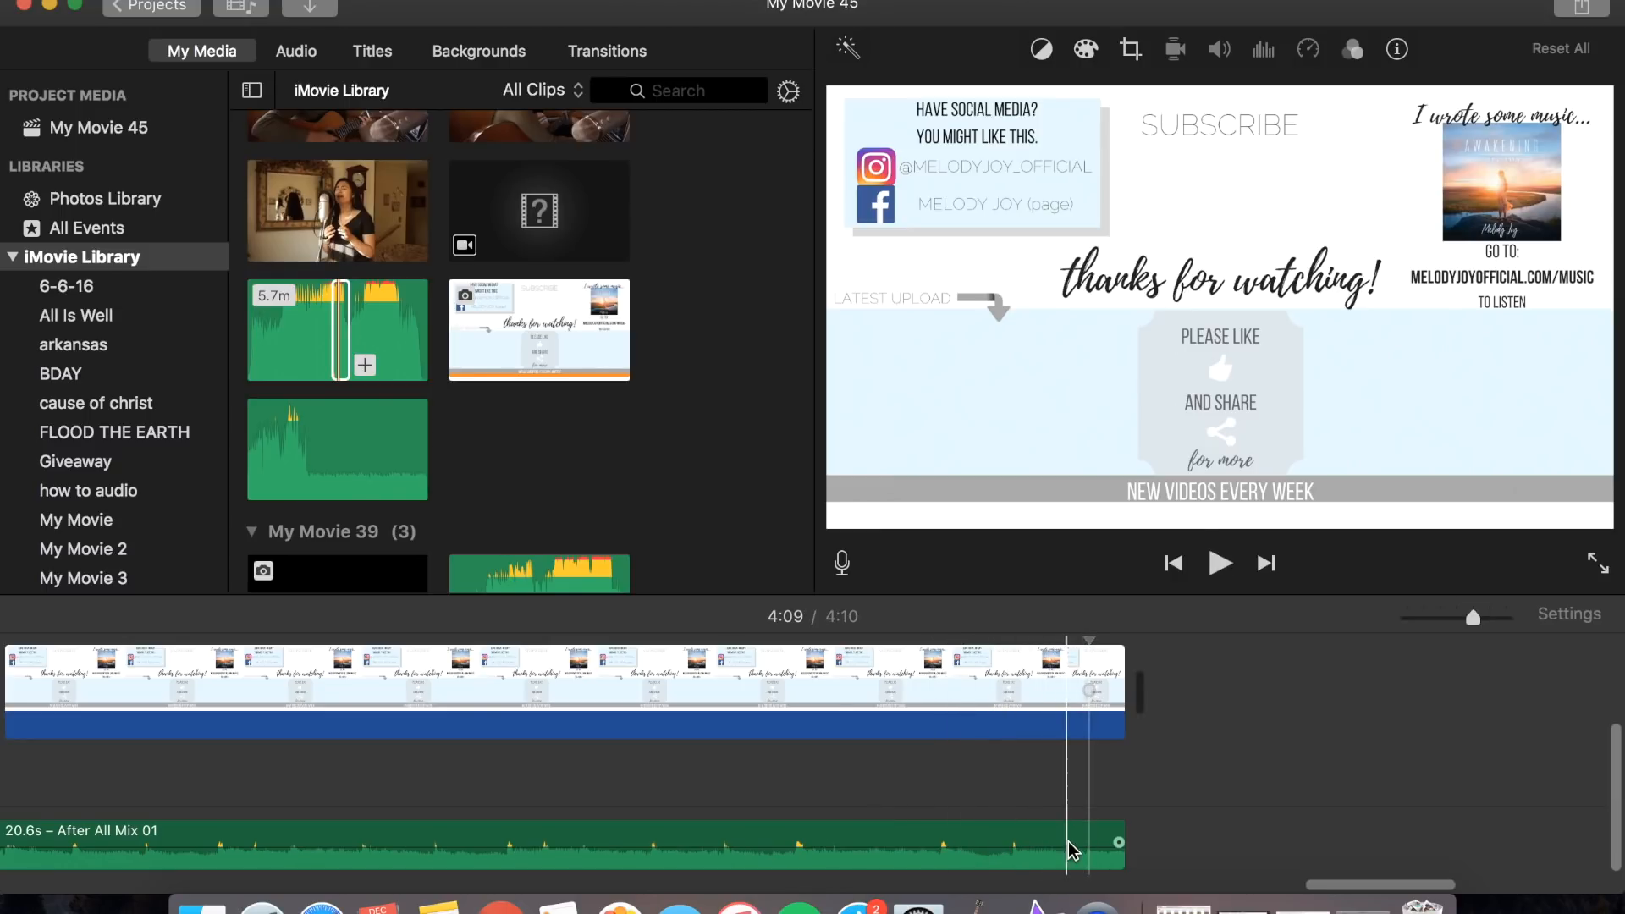
left_click(1043, 842)
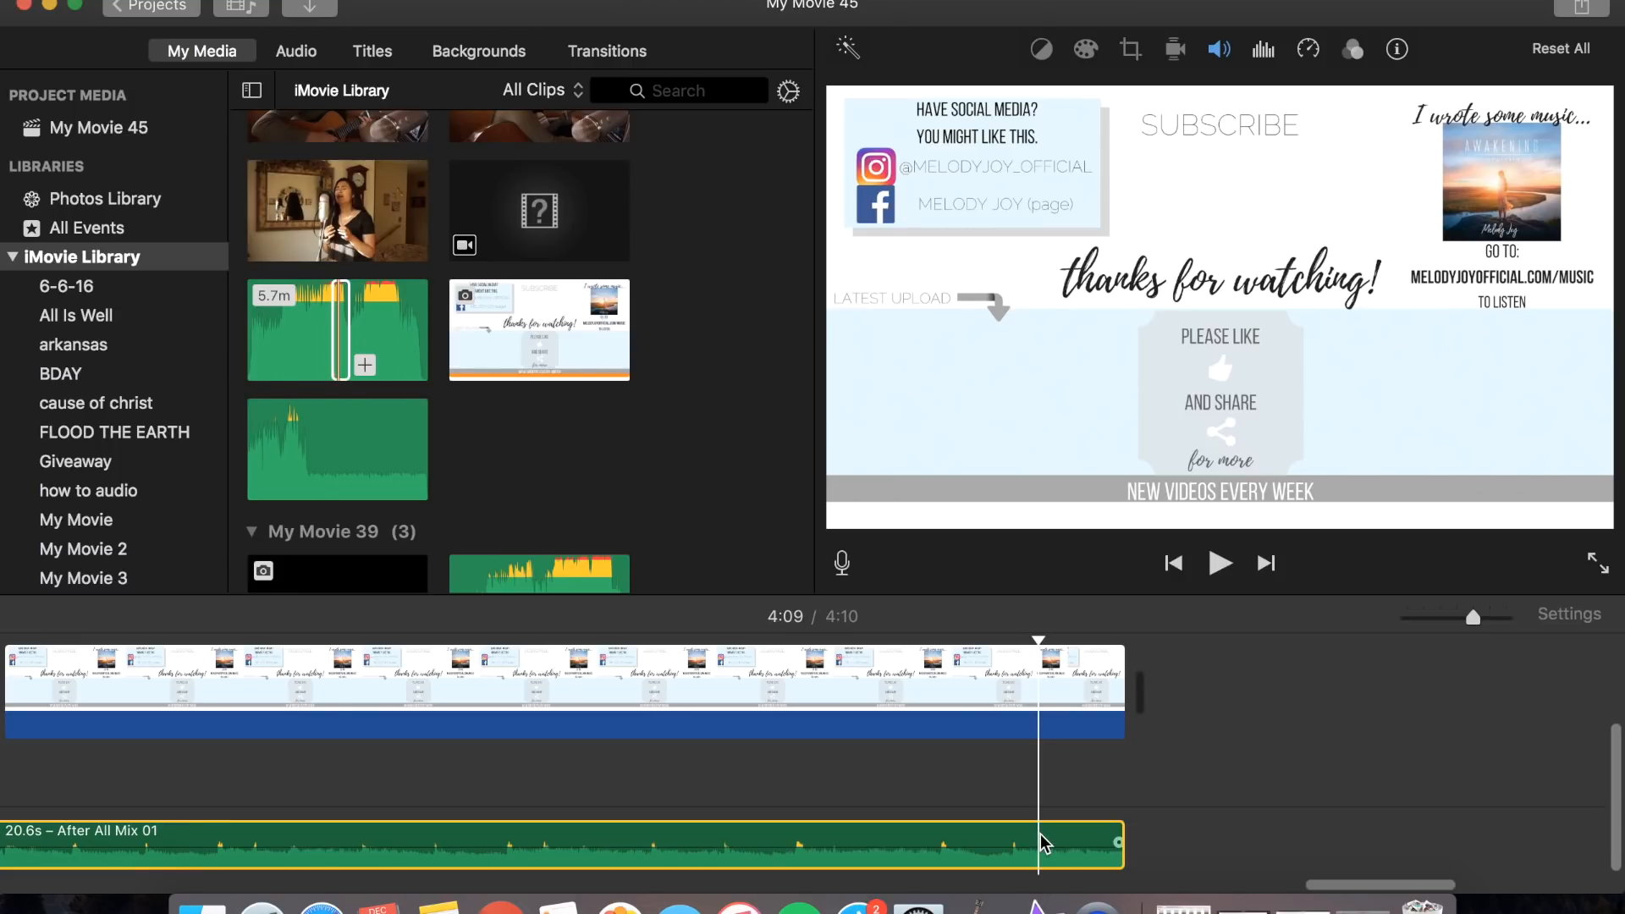
key("super+b")
left_click(1075, 841)
key("Delete")
left_click_drag(1034, 834, 939, 836)
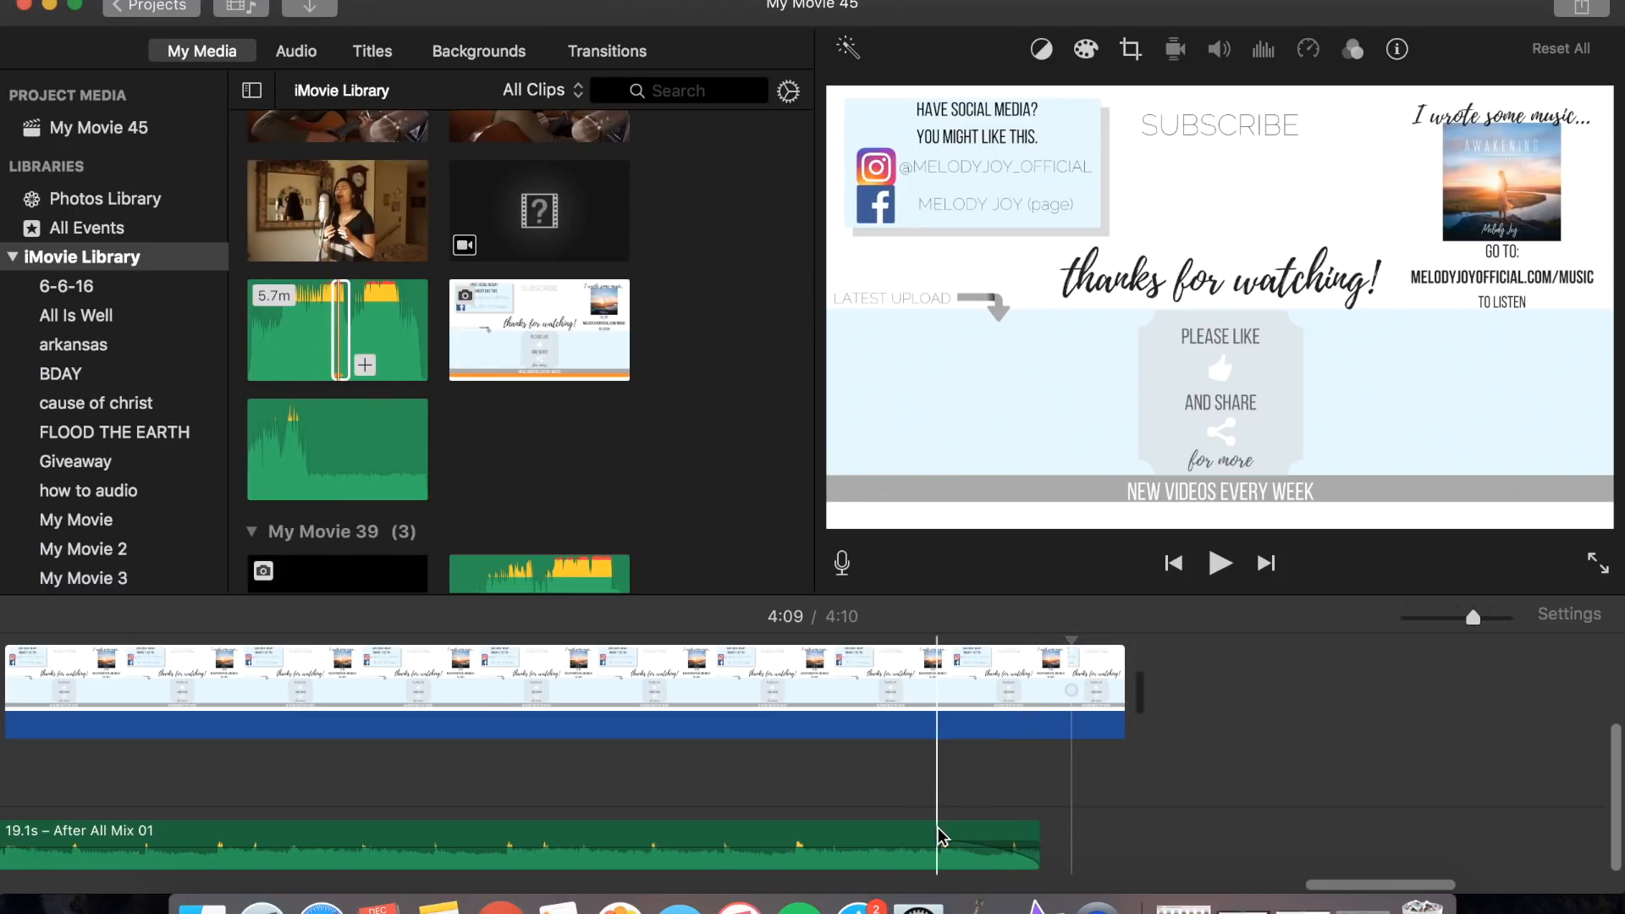
Shorten the end card to finish just after its music and add a Fade to White transition at its end
left_click_drag(1140, 701, 1064, 700)
left_click(607, 50)
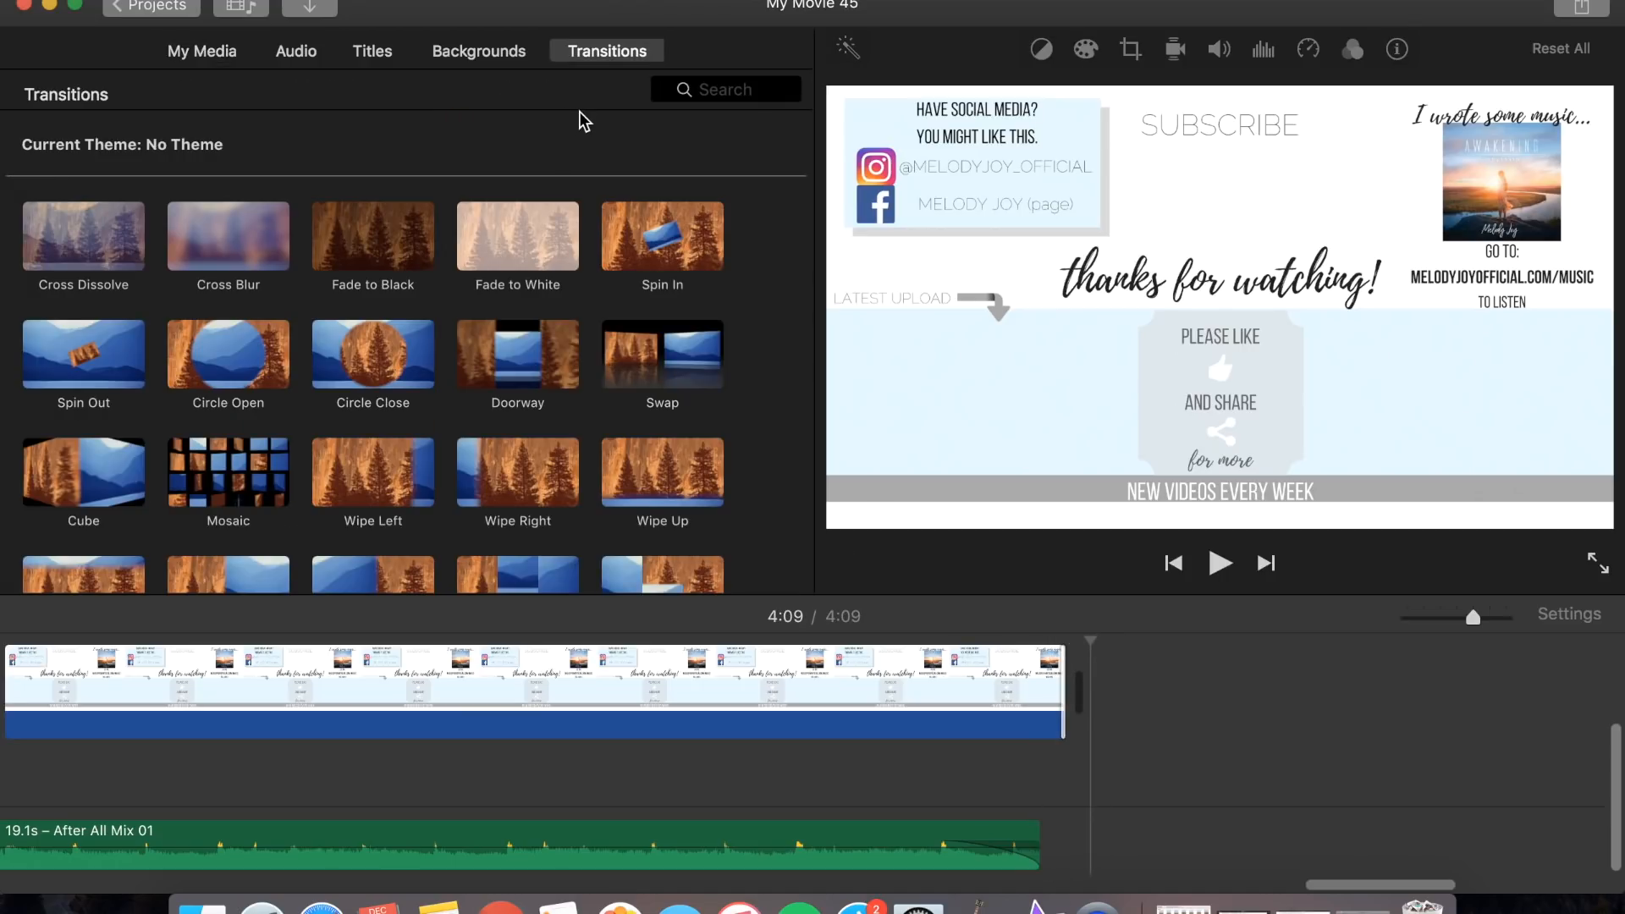
left_click(520, 234)
mouse_move(475, 240)
left_mouse_down()
mouse_move(998, 688)
mouse_move(1066, 703)
left_mouse_up()
left_click(953, 702)
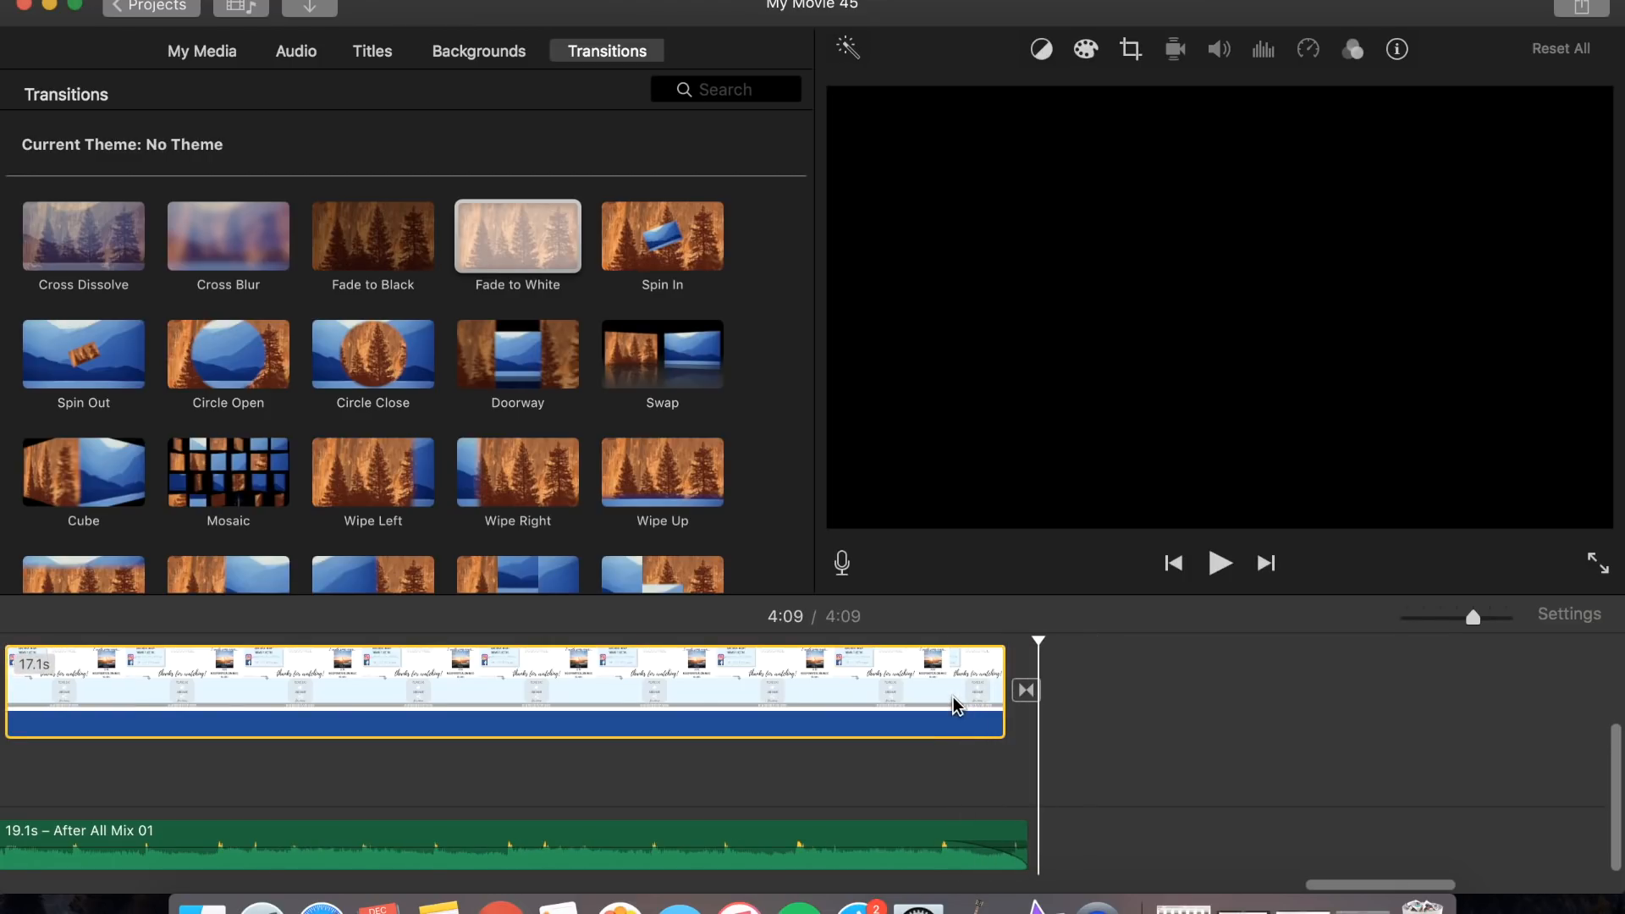
Play back the section from the end of the song footage through the black clip into the end card to check its music
key("space")
key("space")
scroll(1120, 751, "right", 20)
scroll(1121, 751, "left", 1)
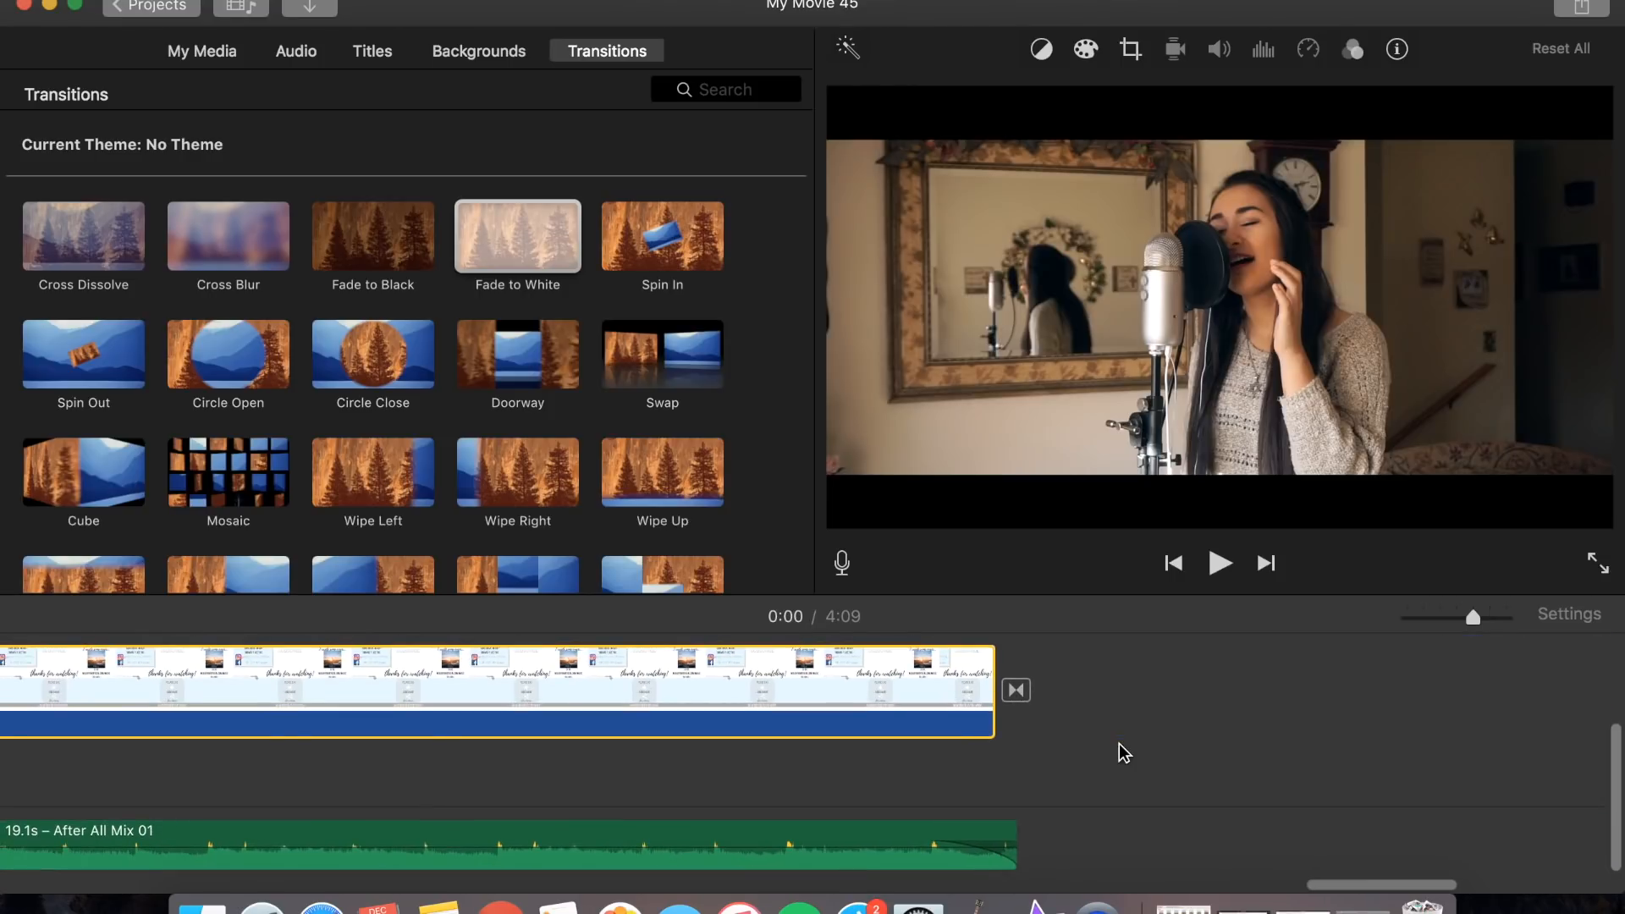
scroll(250, 751, "left", 10)
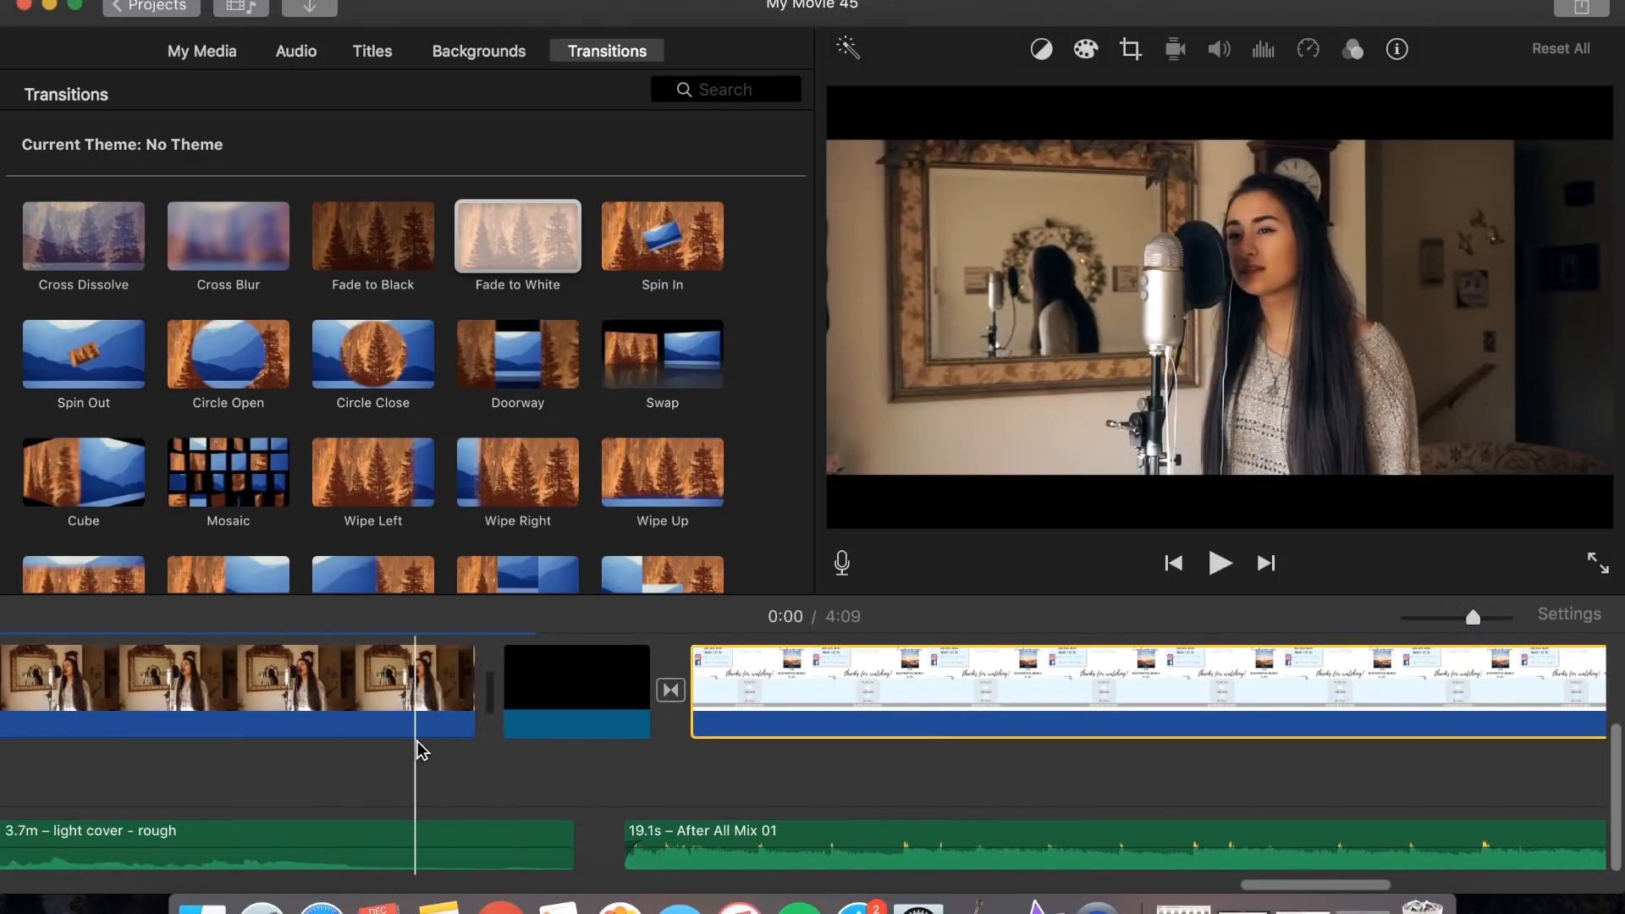
key("space")
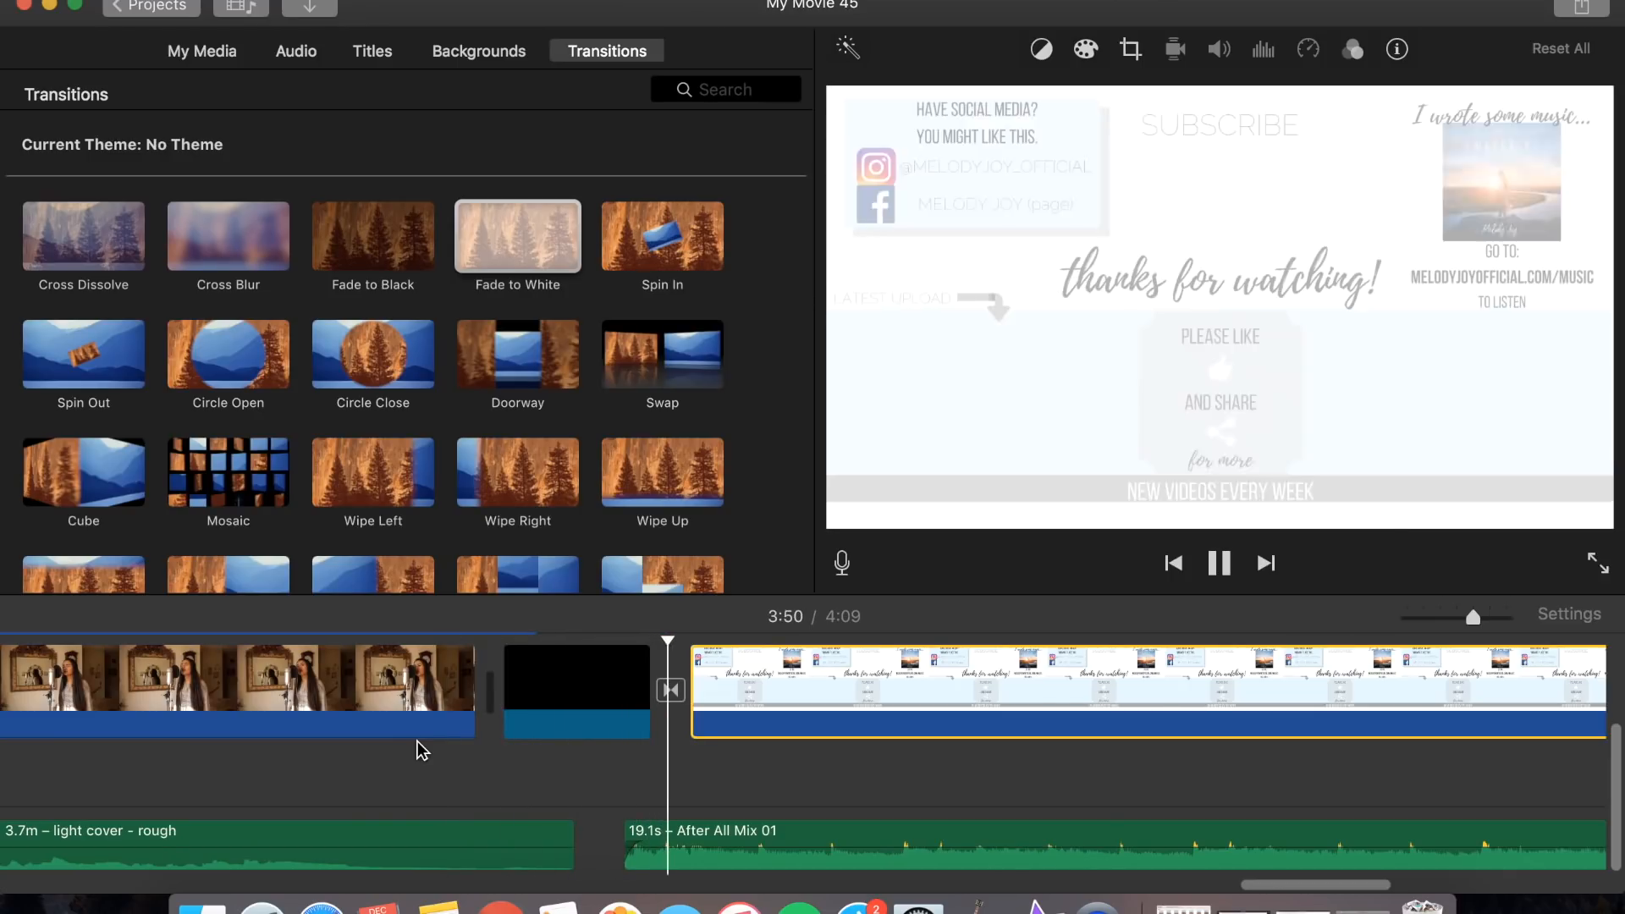
key("space")
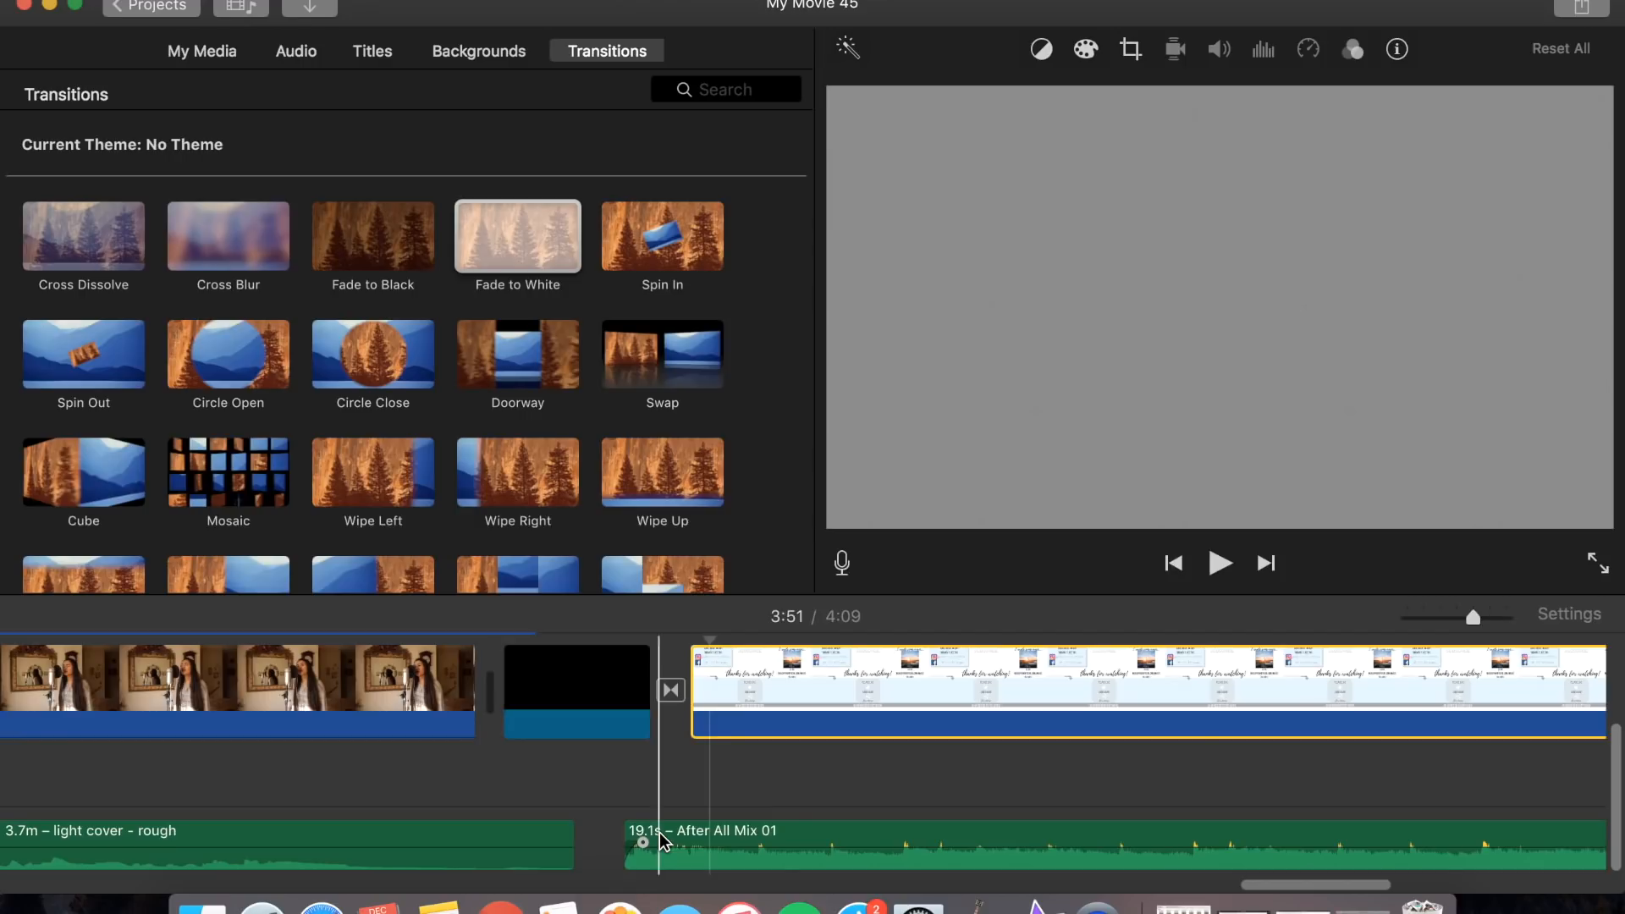
Extend the "After All Mix 01" audio to 19.4 seconds, lengthen its fade-in to about 3.2 seconds, and play back the result
left_click_drag(668, 840, 631, 856)
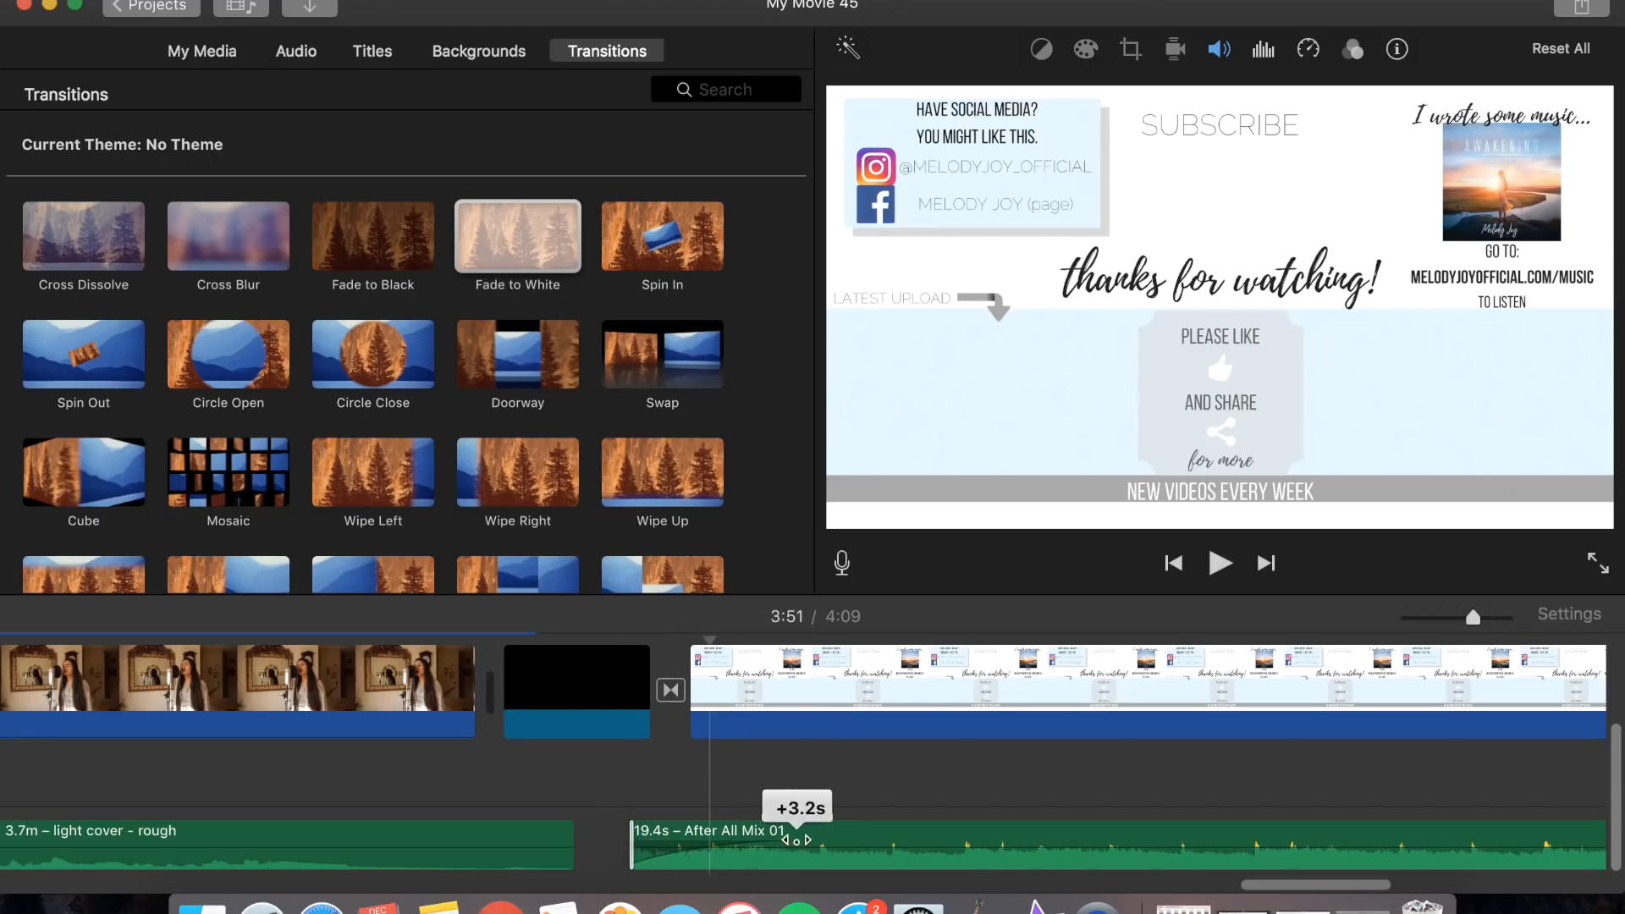
key("space")
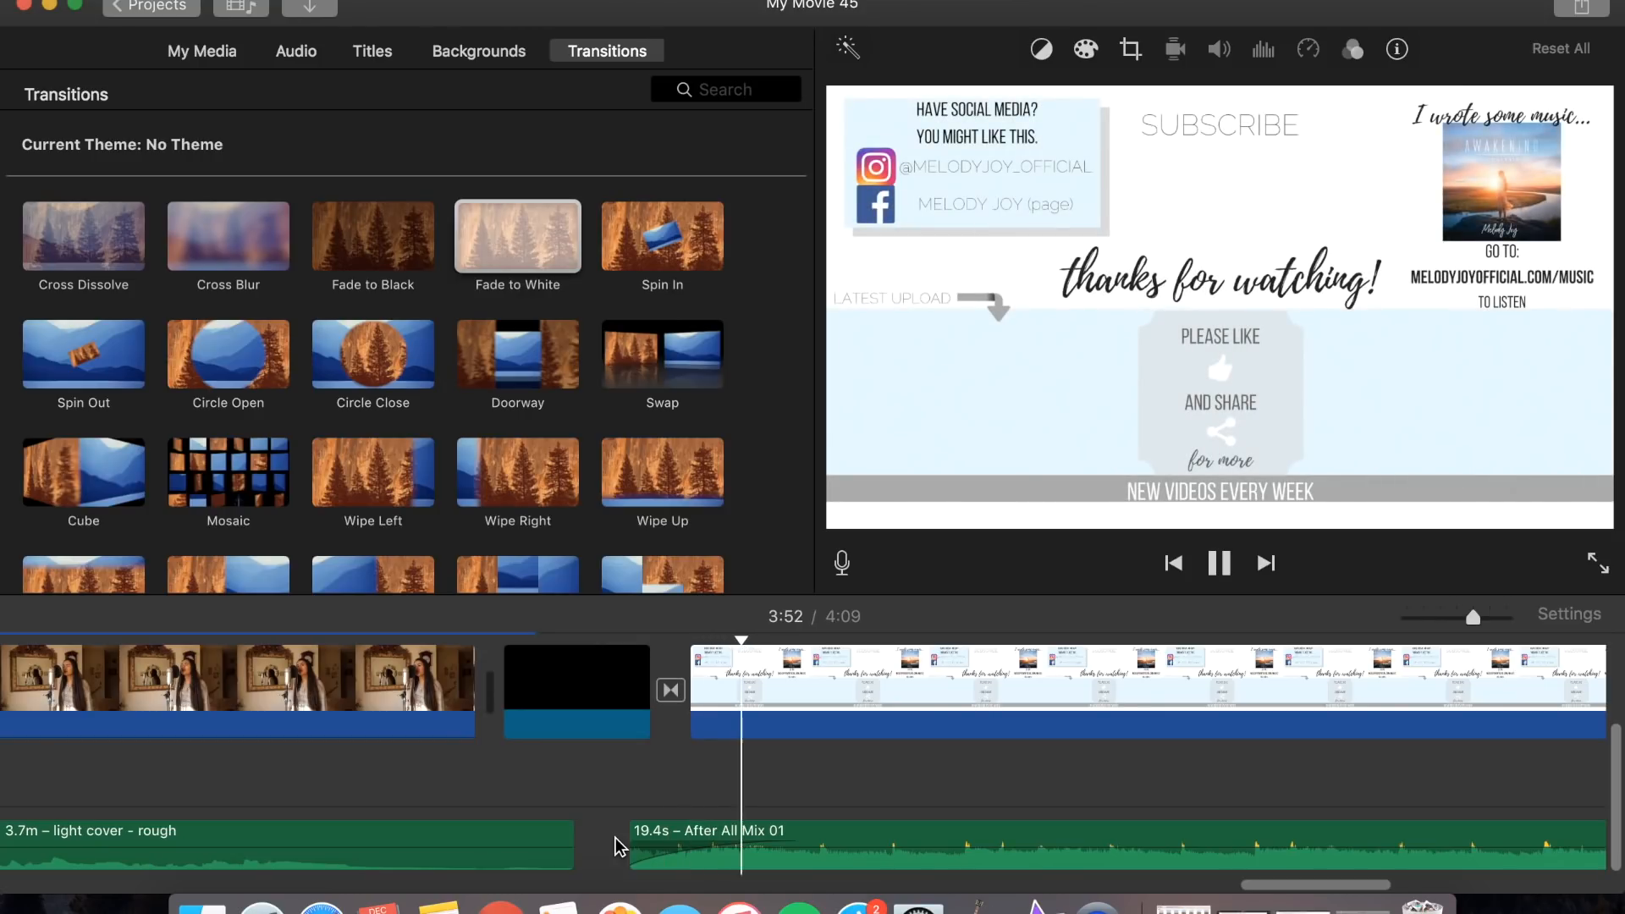
key("space")
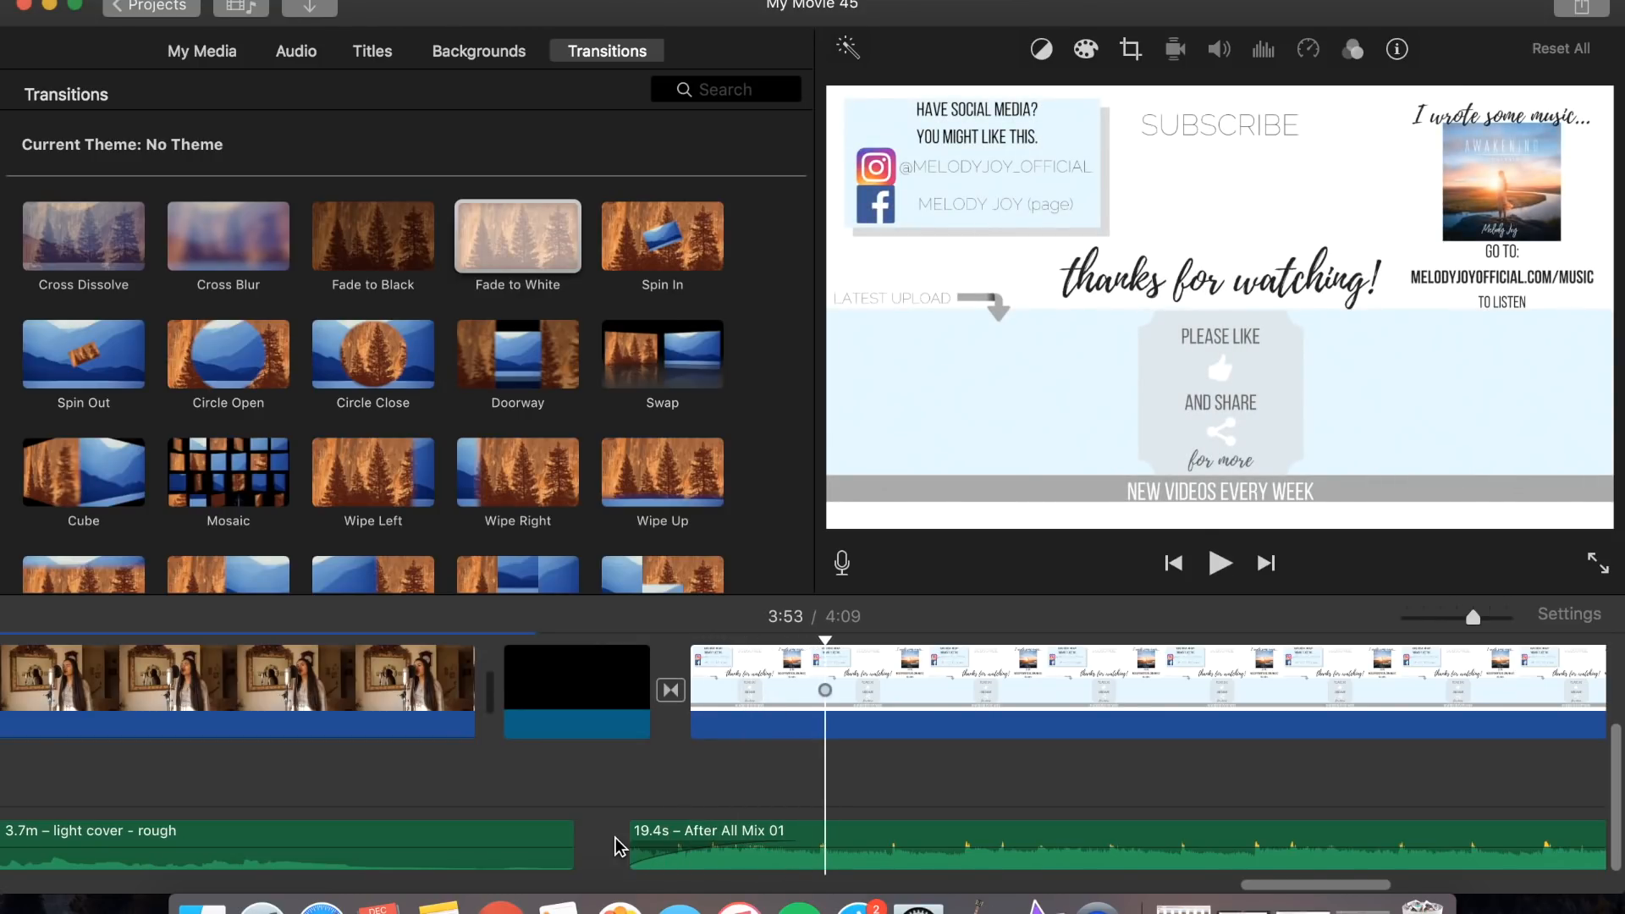
Export the finished movie as a video and audio file titled "LET THERE BE LIGHT COVER" and save it
scroll(1123, 804, "right", 10)
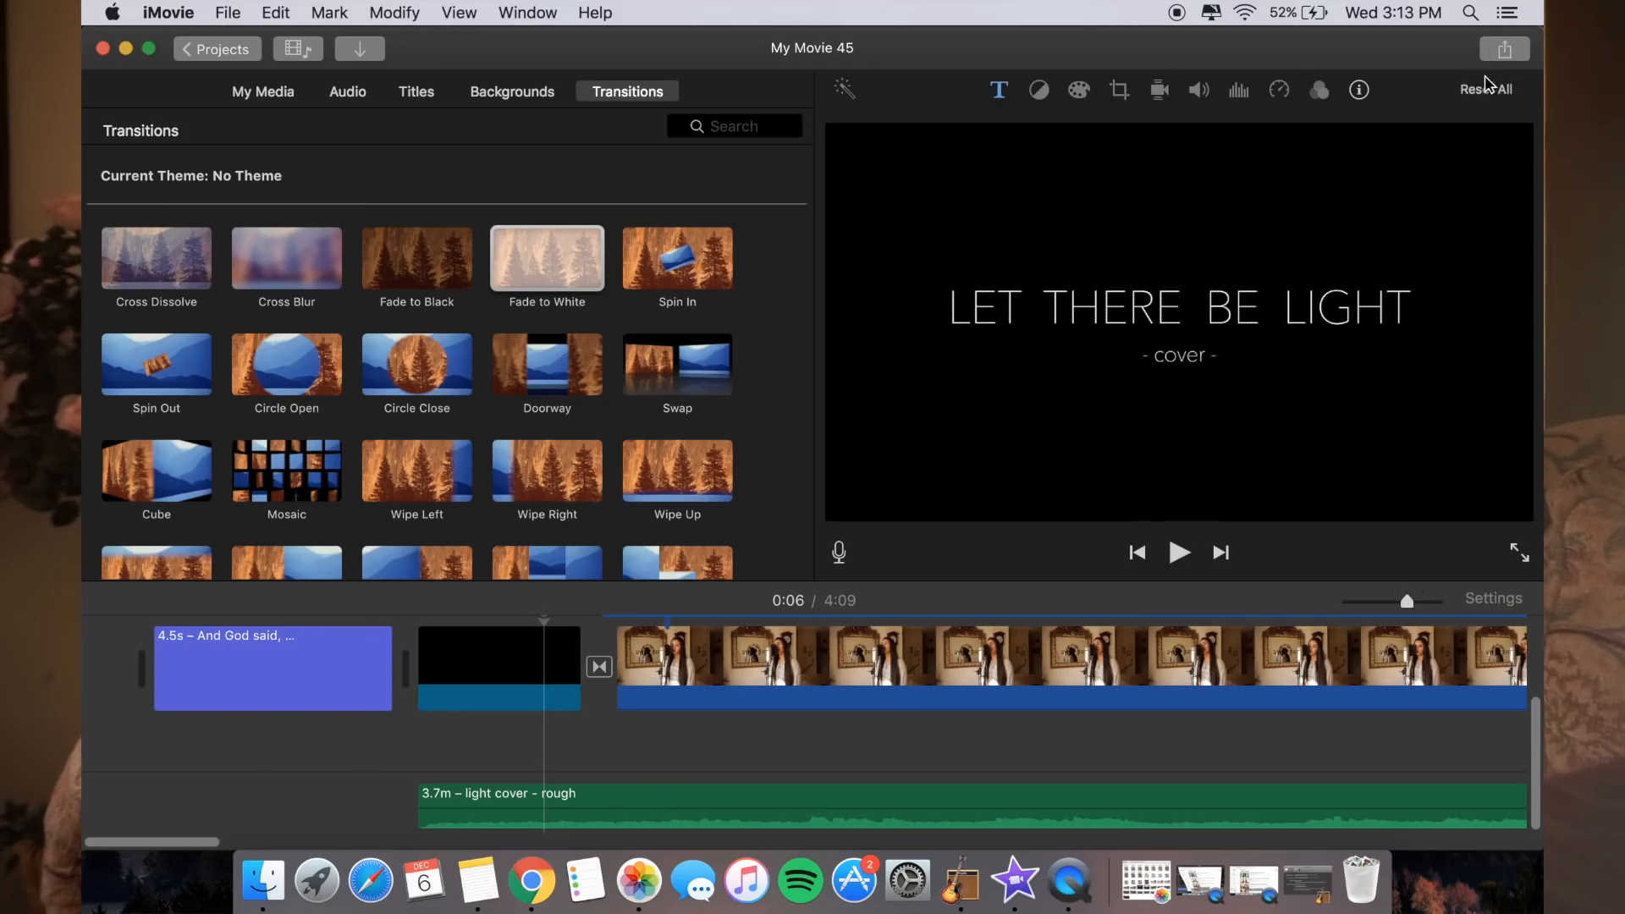
left_click(1504, 51)
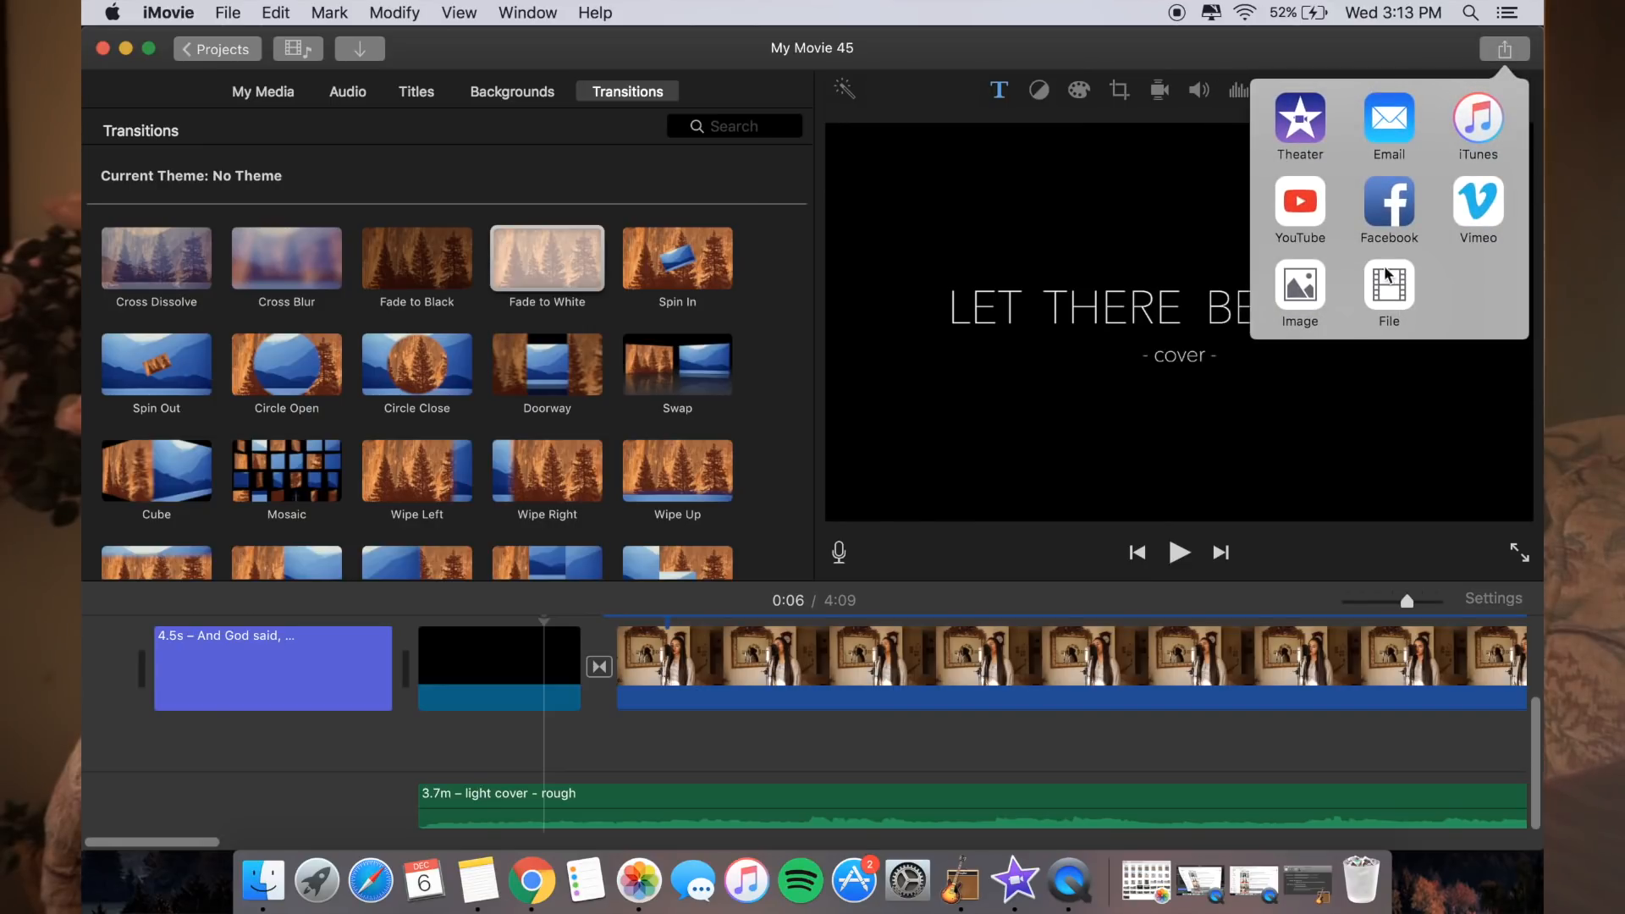
left_click(1389, 292)
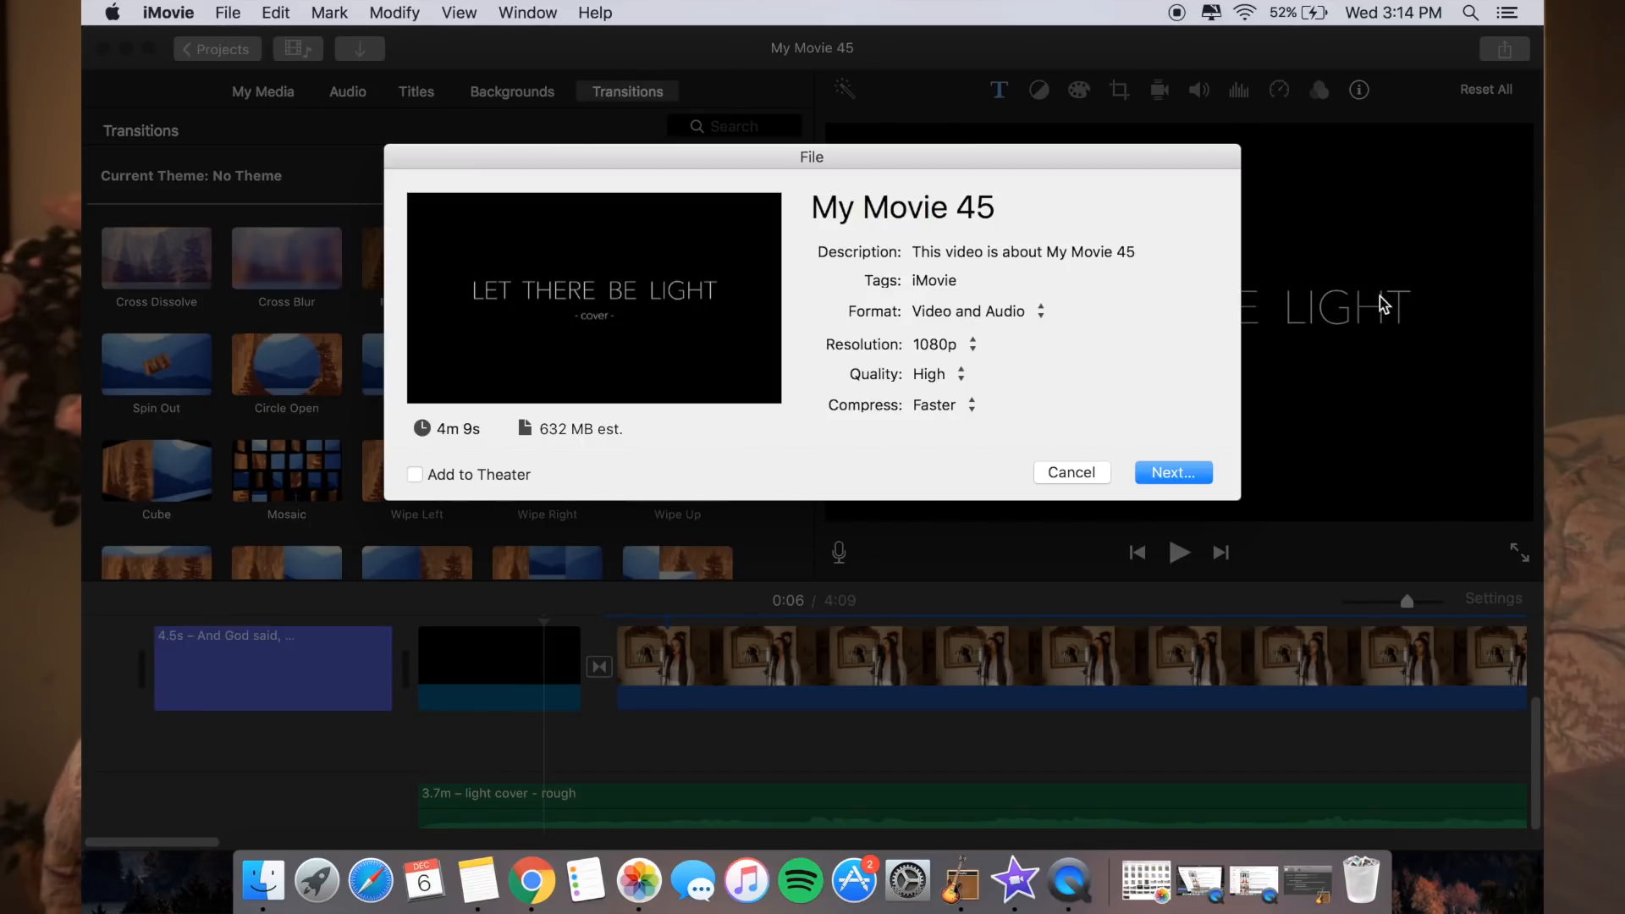
left_click(1049, 188)
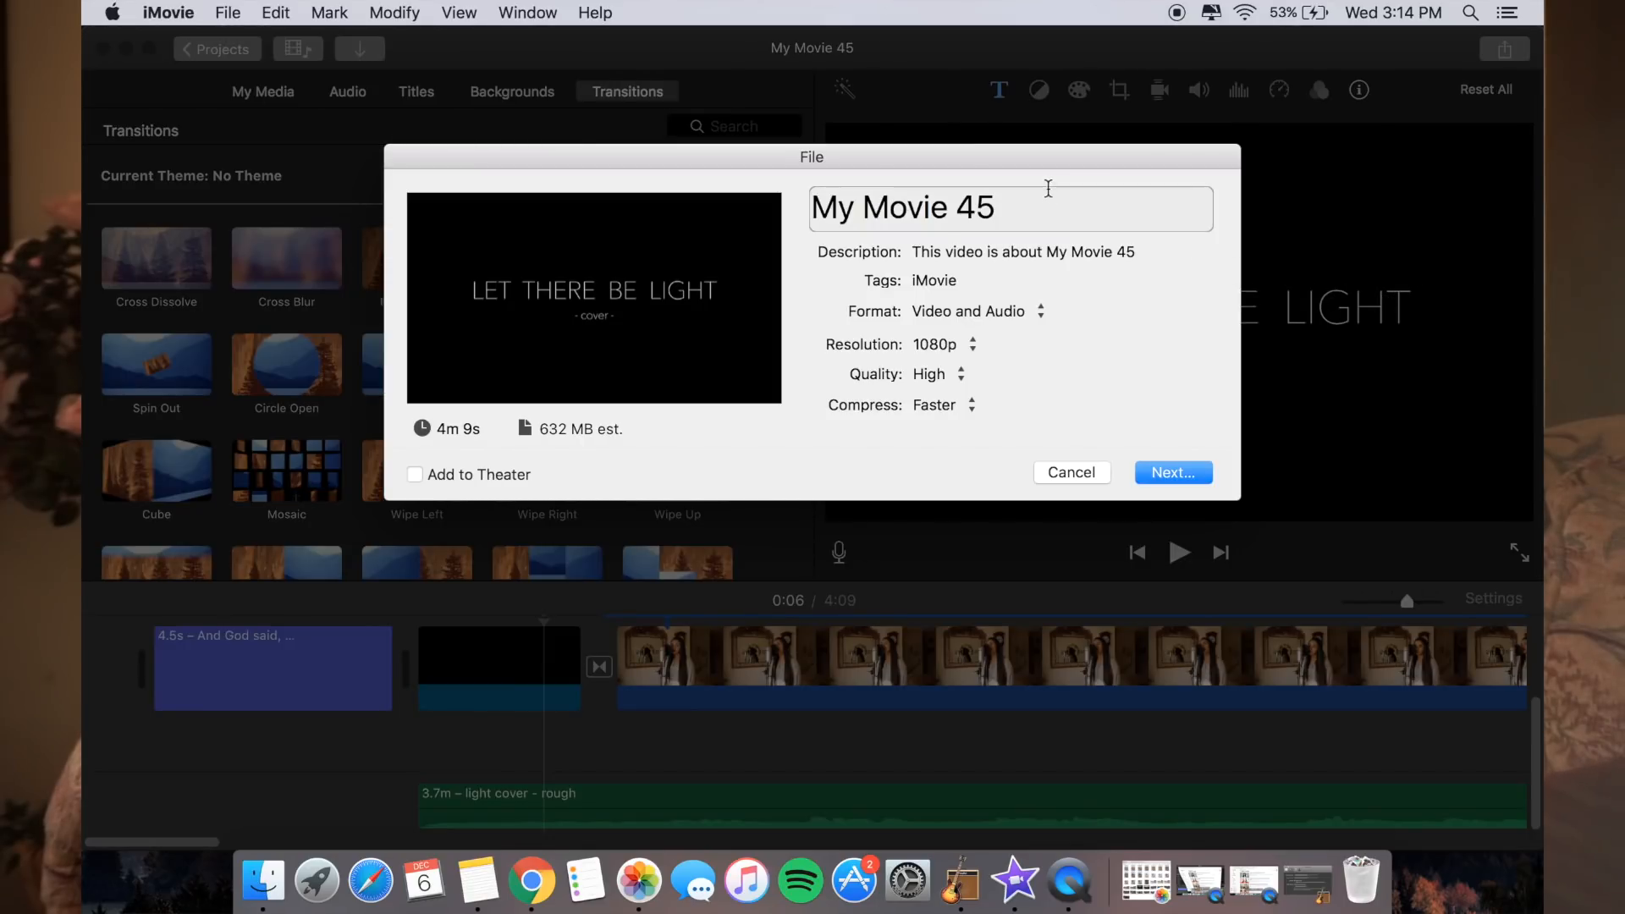
triple_click(1049, 221)
key("BackSpace")
type("LET THER")
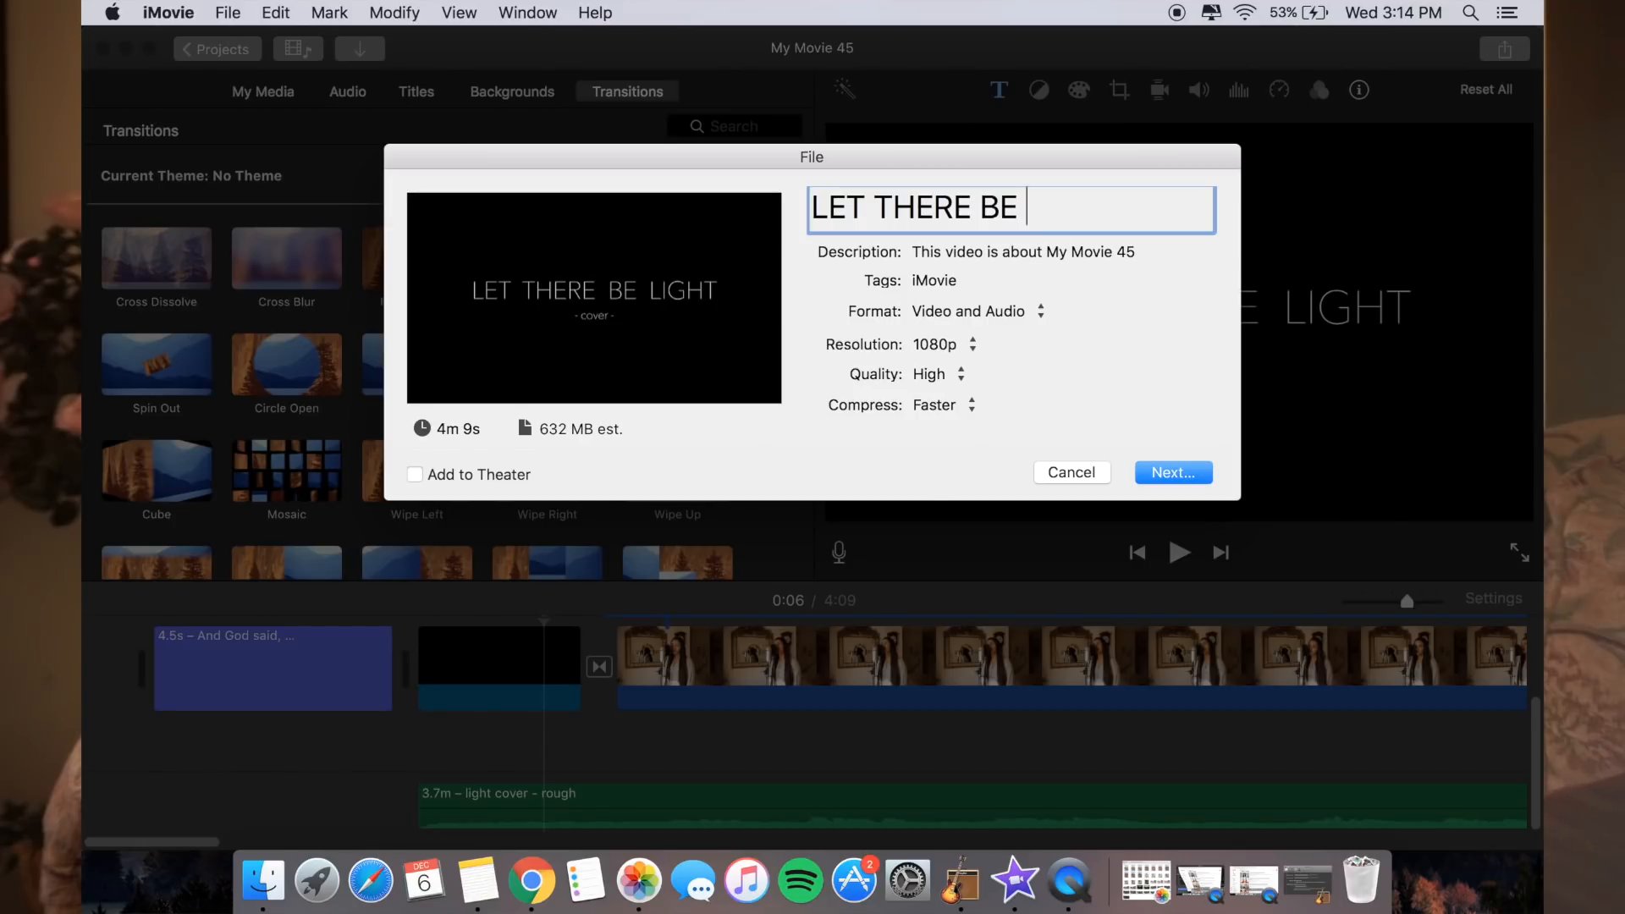
key("BackSpace")
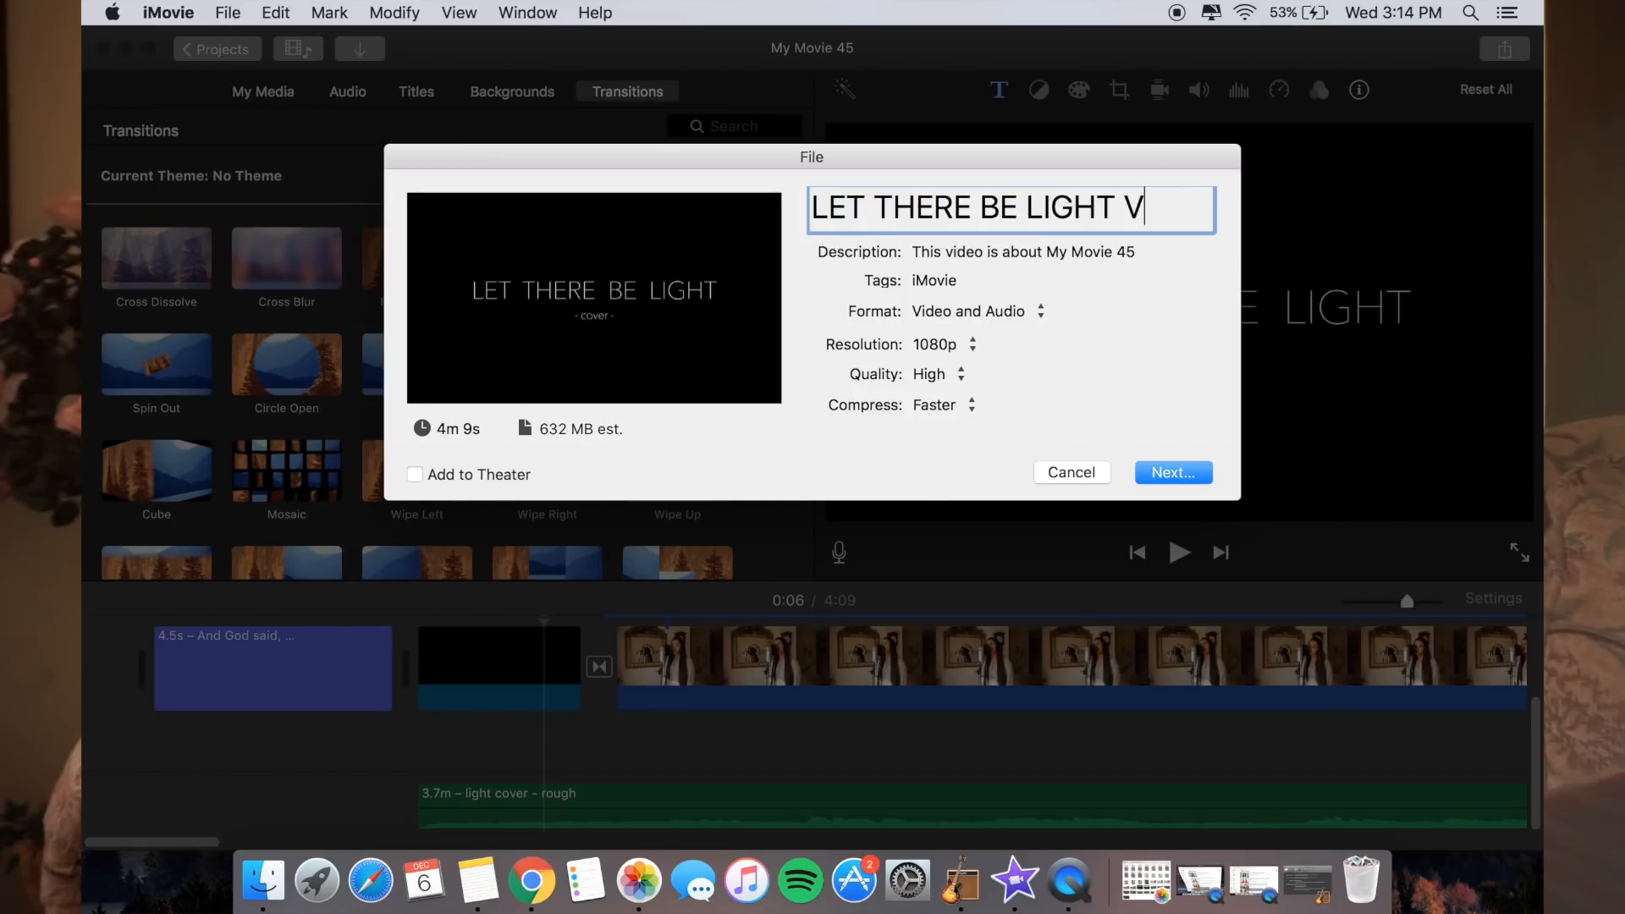
type("VER")
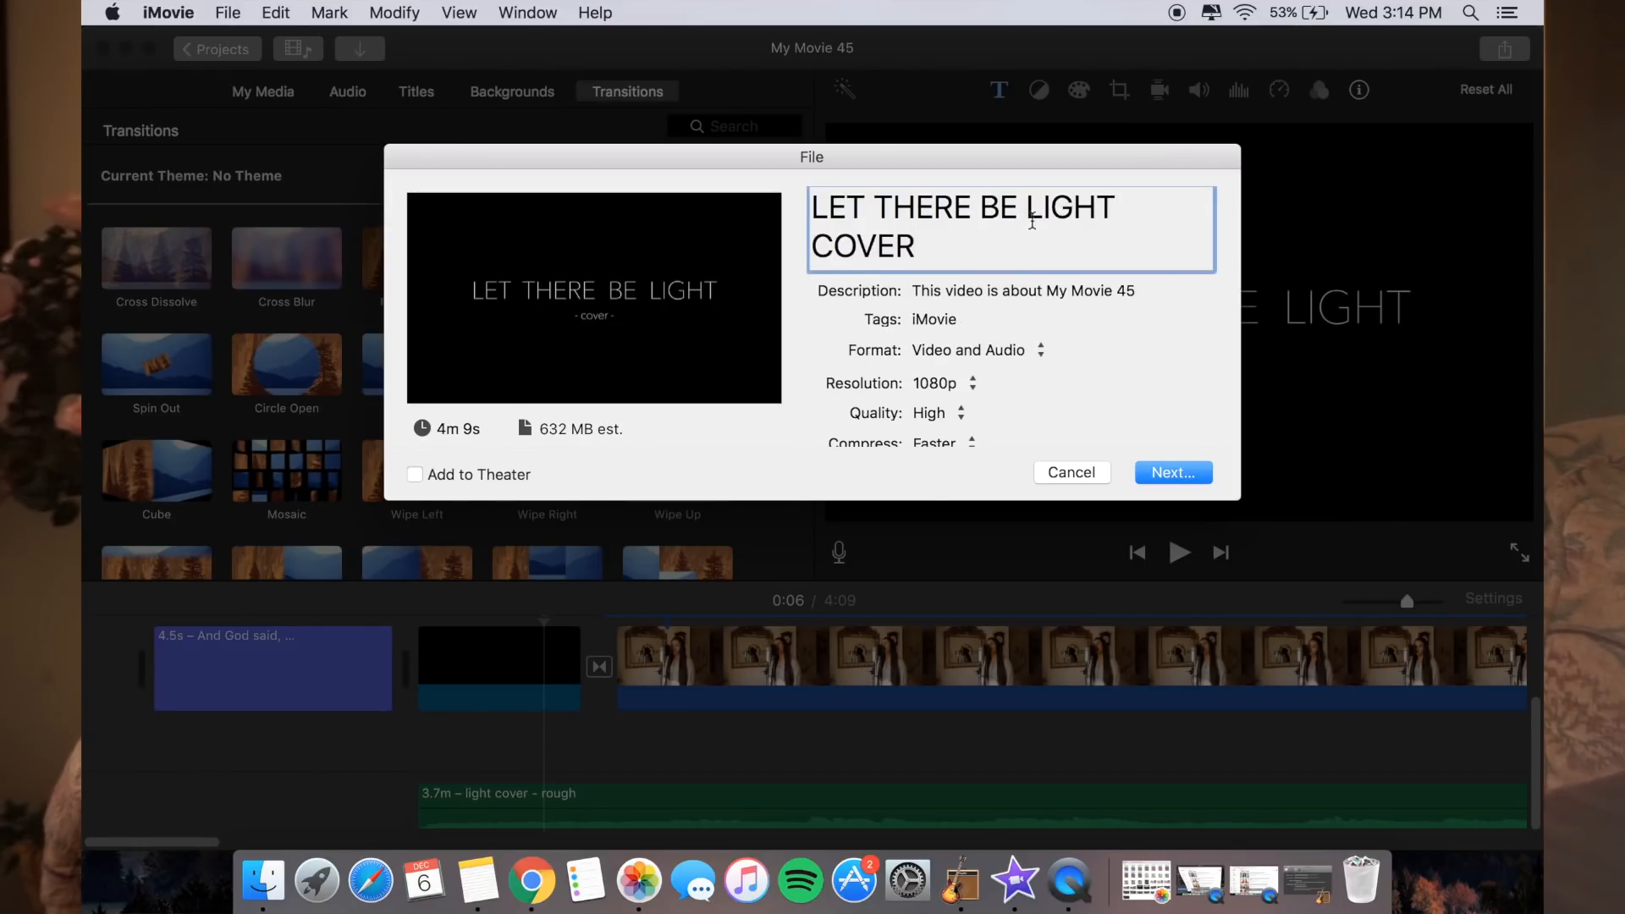
left_click(1174, 473)
left_click(999, 310)
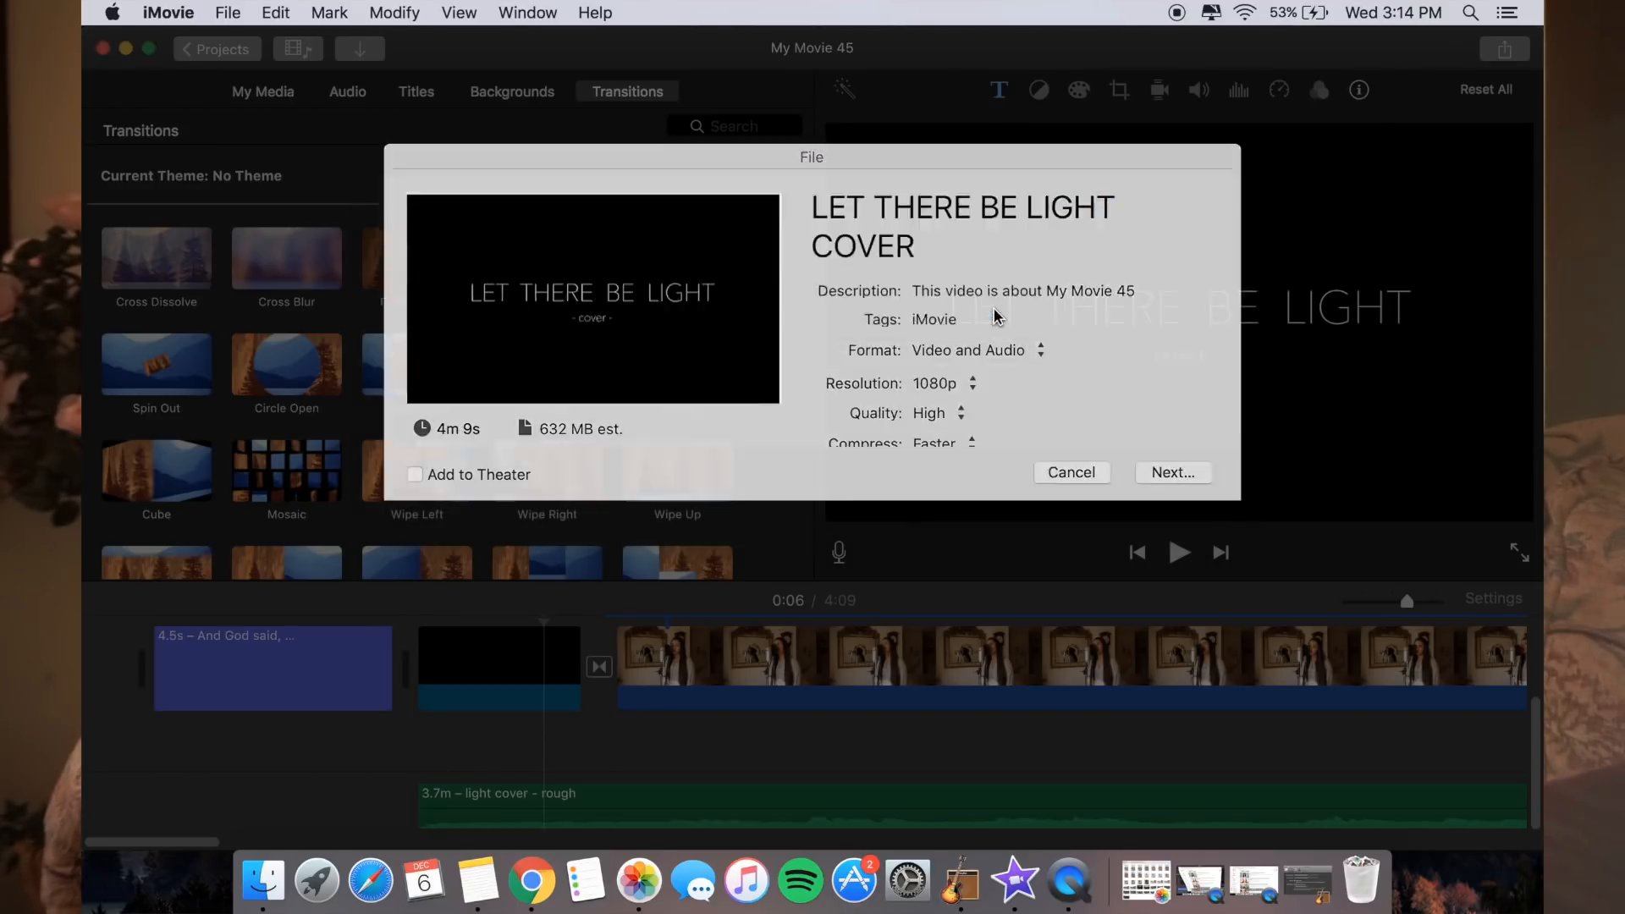